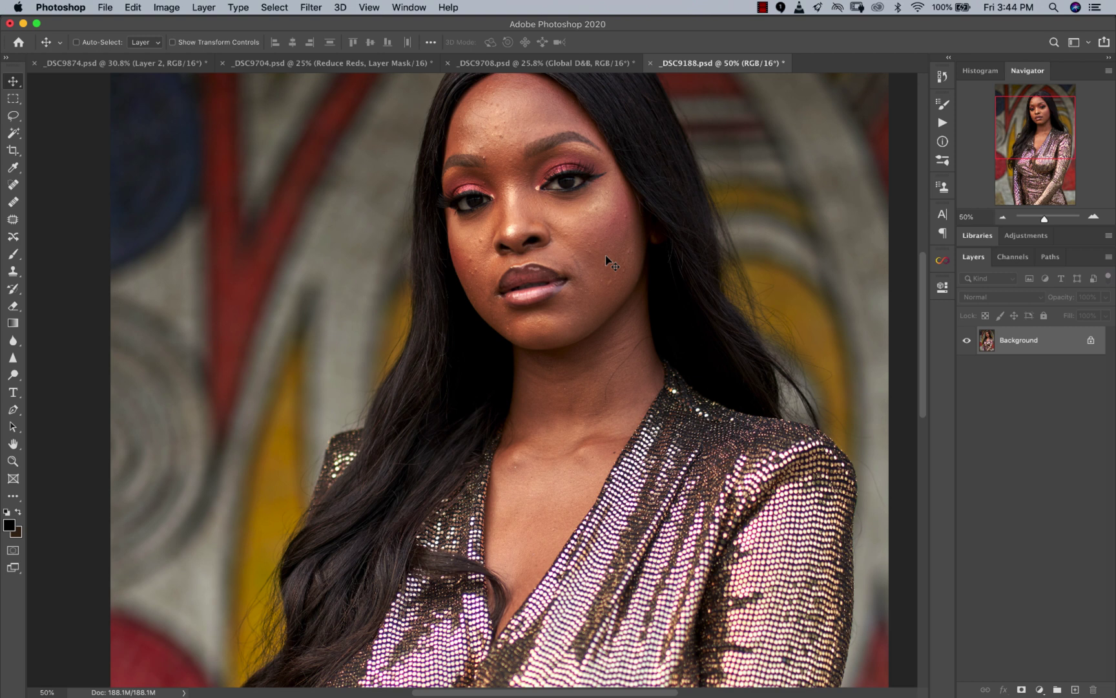
Examine the facial skin and the overall portrait in _DSC9188.psd at several magnifications
key("z")
left_click(573, 222)
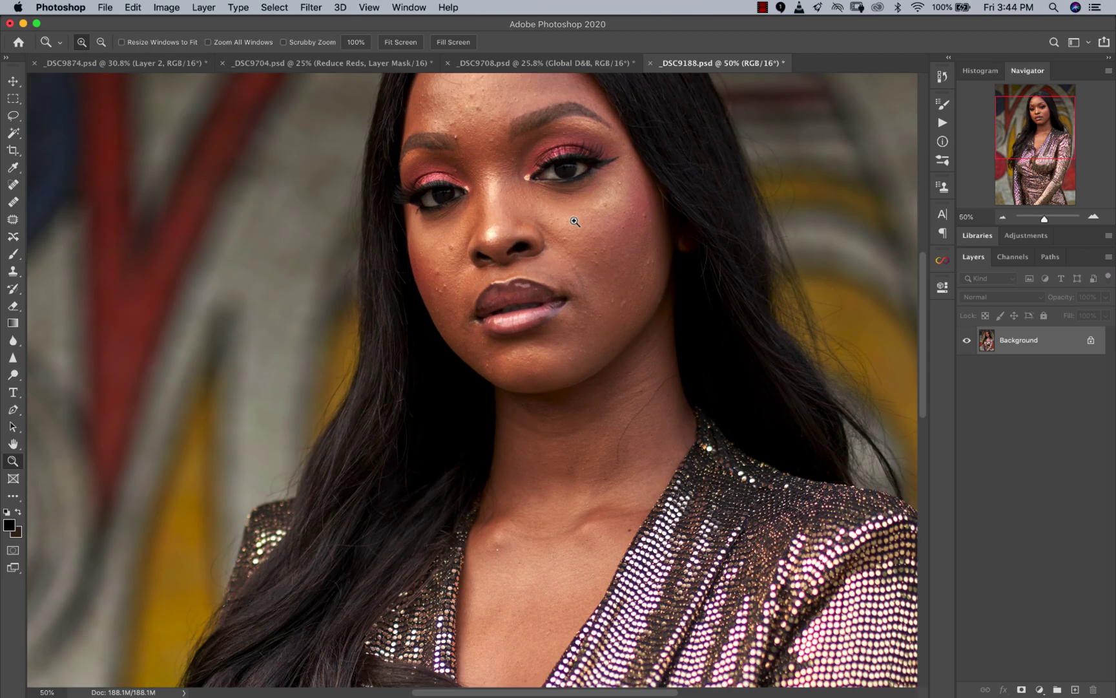
left_click(575, 223)
left_click(593, 242, "alt")
left_click(608, 252, "alt")
left_click(613, 257, "alt")
left_click(549, 316, "alt")
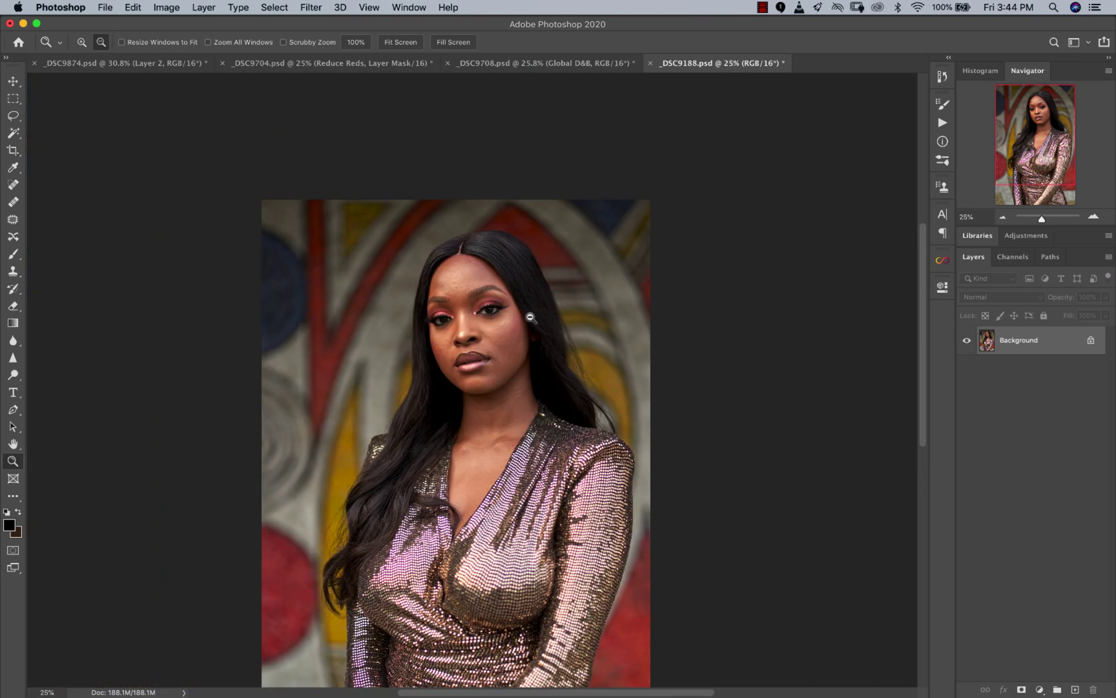
left_click(486, 405, "alt")
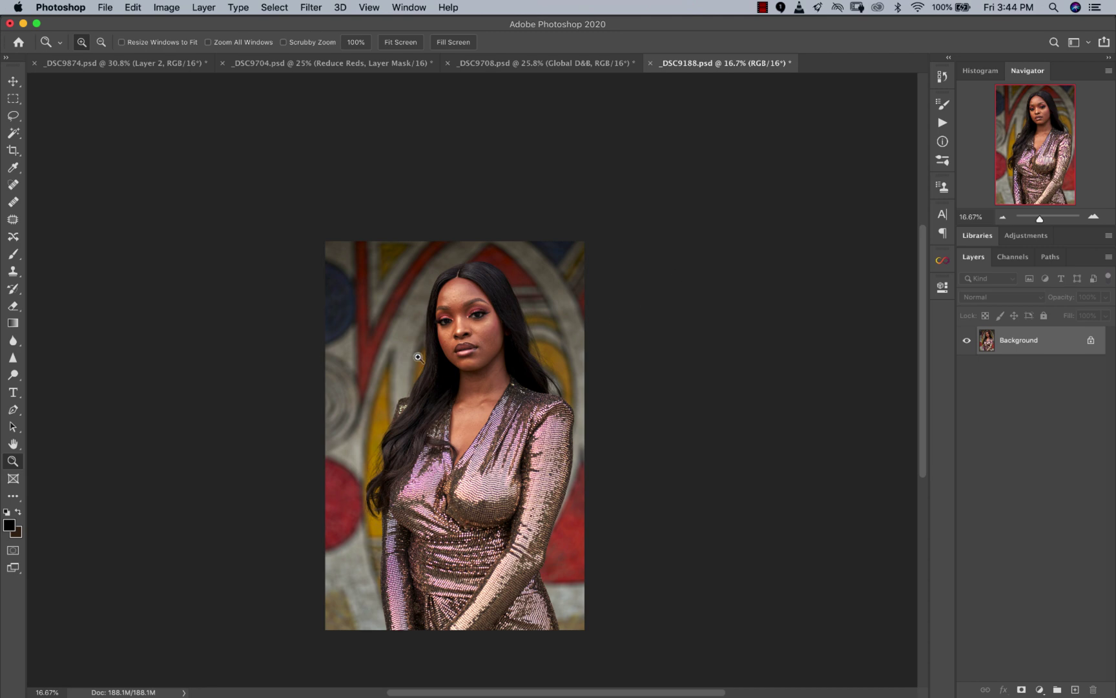
left_click(442, 356)
key("v")
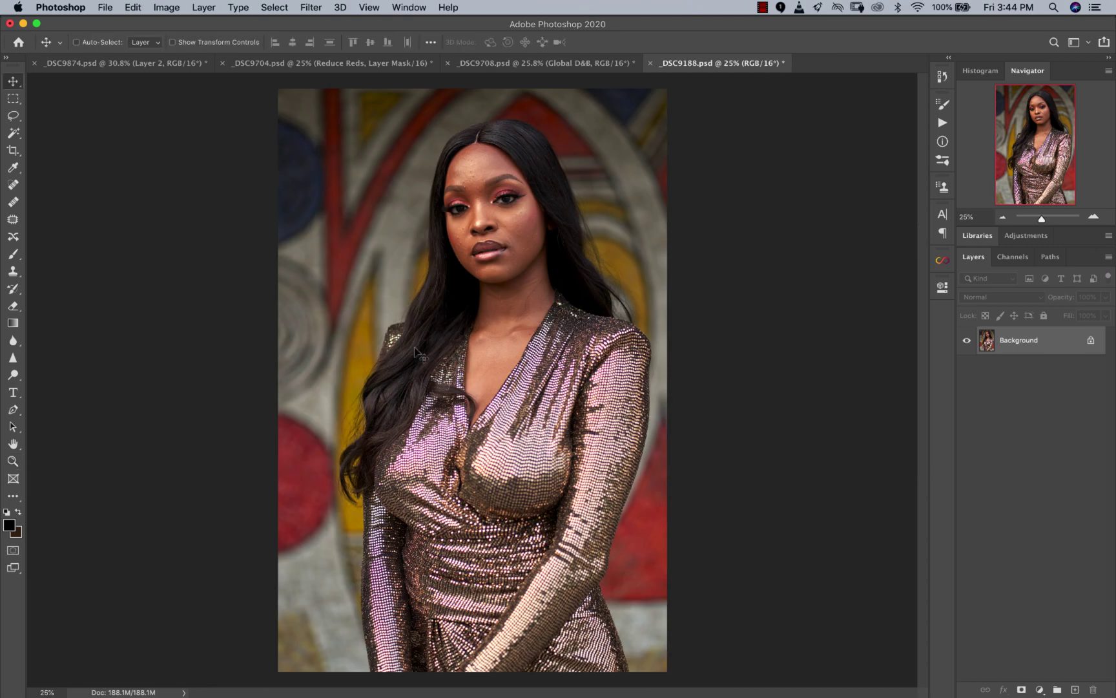
key("z")
left_click(459, 248)
key("v")
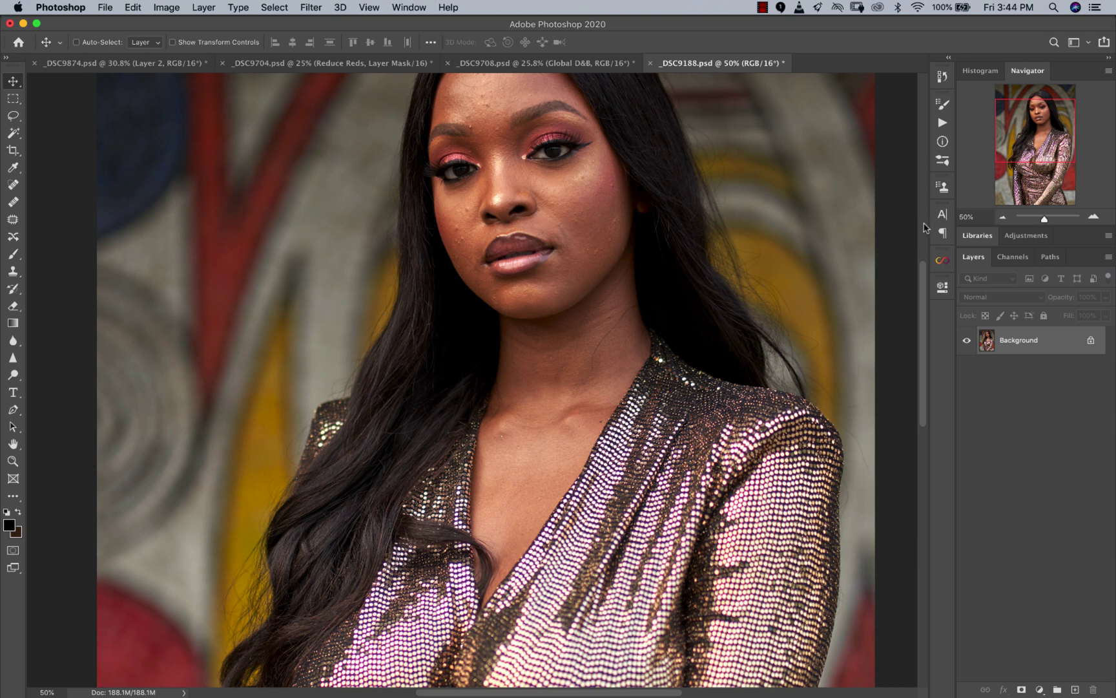
Run the Advance Frequency Separation action on the portrait with a Gaussian Blur radius of 9 pixels
left_click(942, 124)
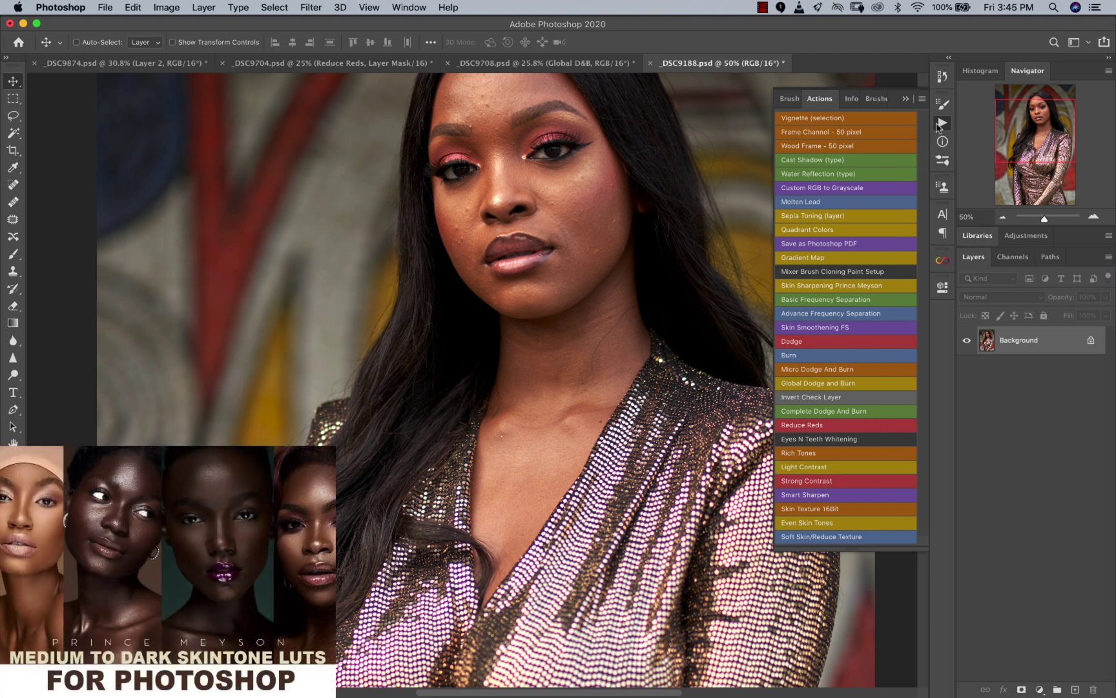
left_click(809, 314)
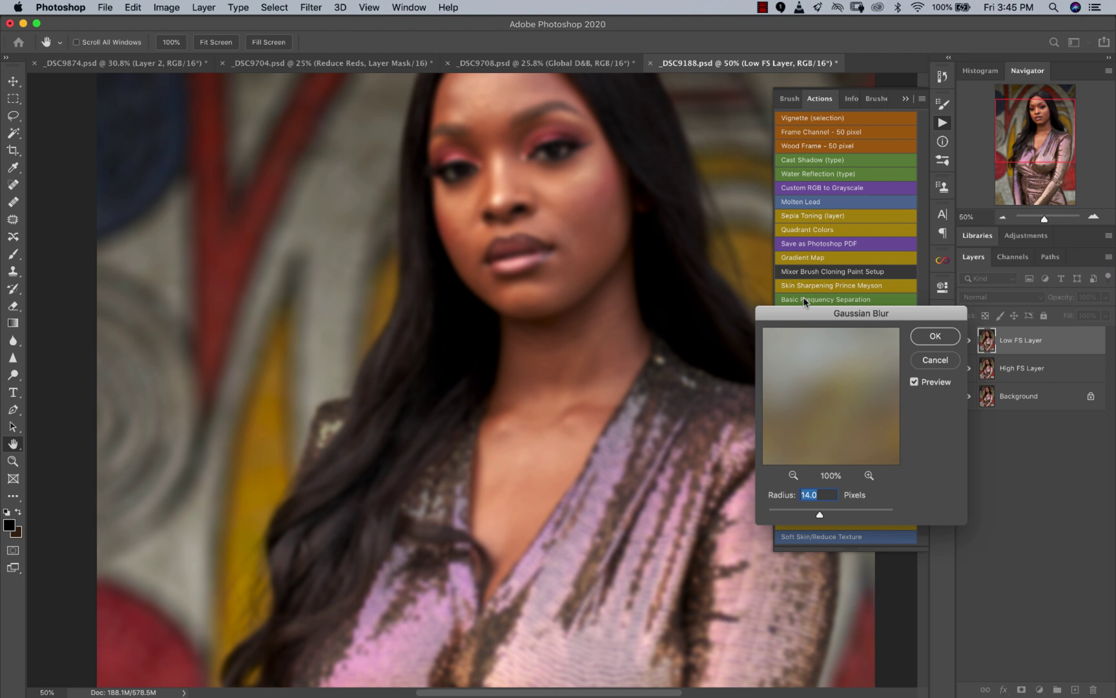
type("9")
left_click(938, 336)
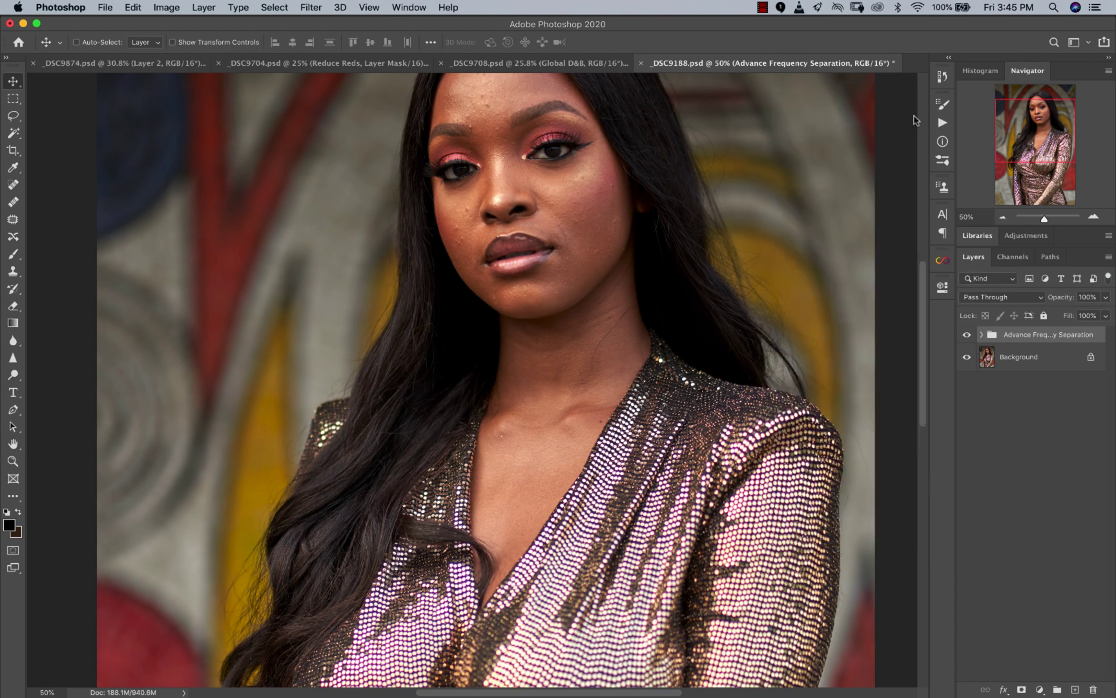
Ready the Clone Stamp tool on the High FS Layer copy inside the Advance Frequency Separation group
left_click(981, 335)
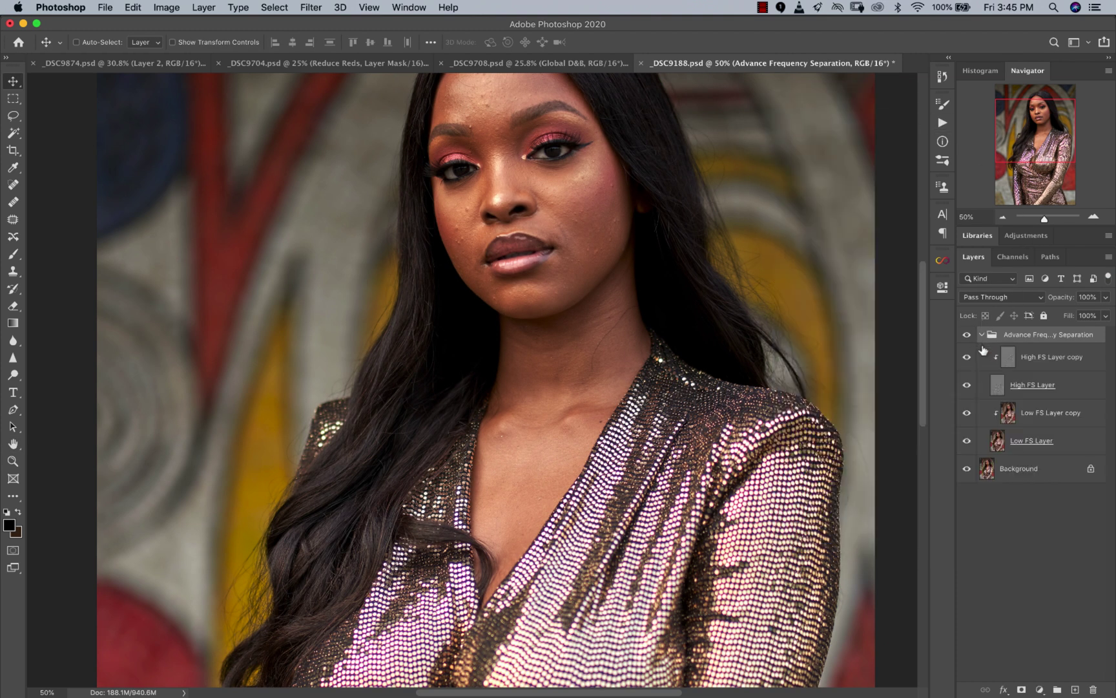
left_click(13, 271)
left_click(53, 270)
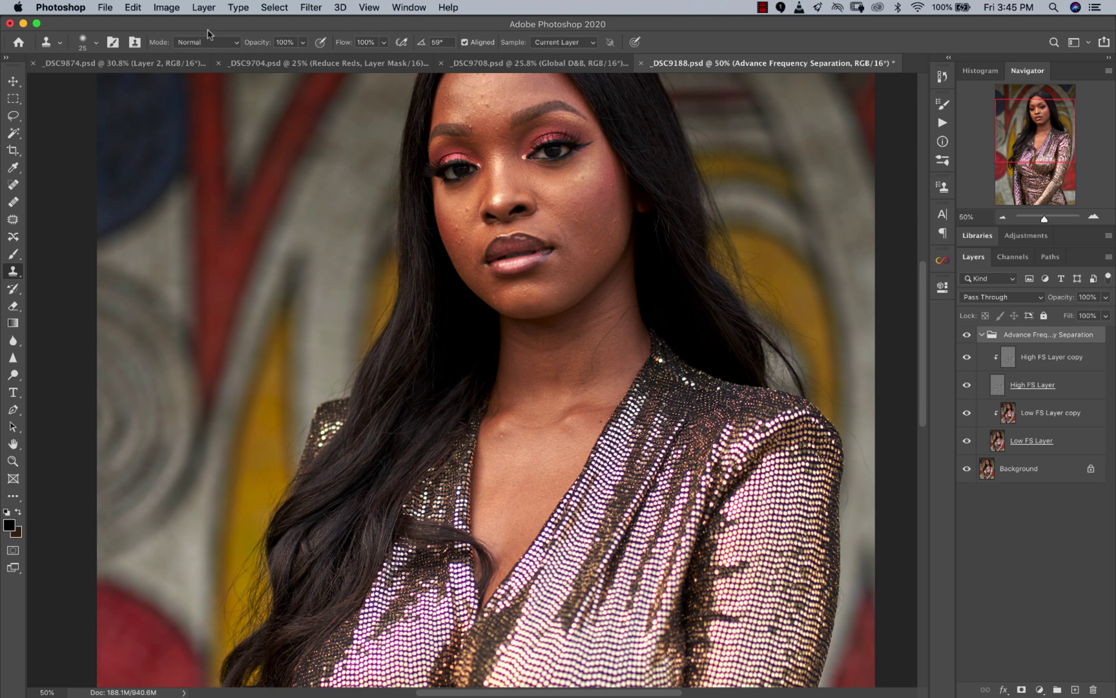
left_click(95, 42)
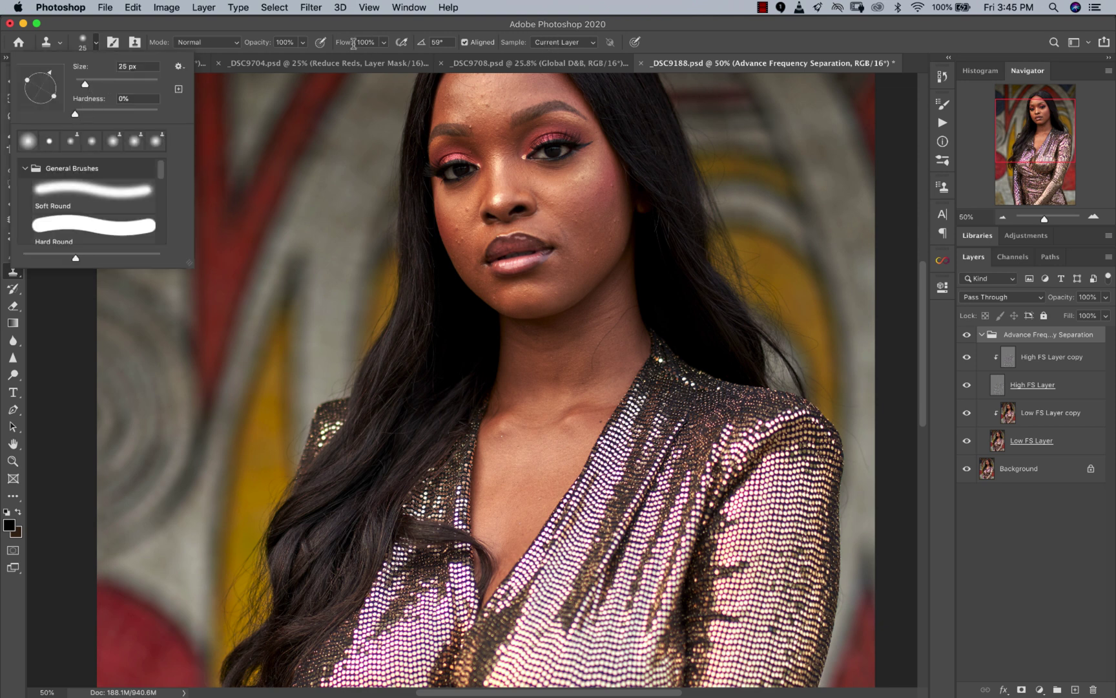
left_click(706, 36)
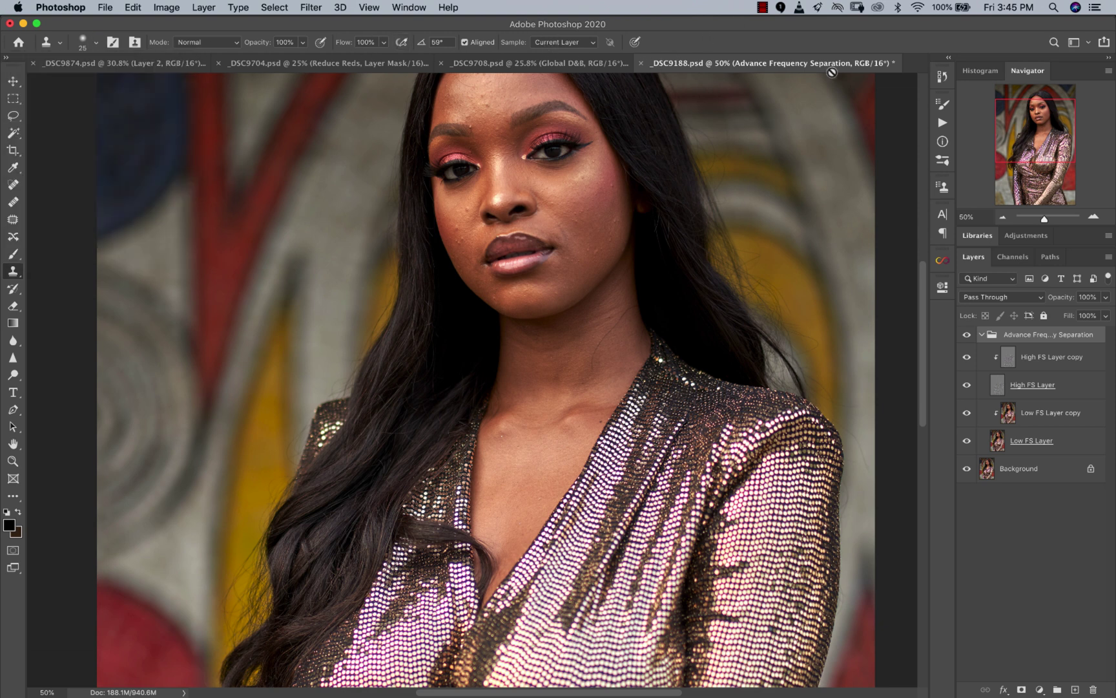
left_click(1039, 359)
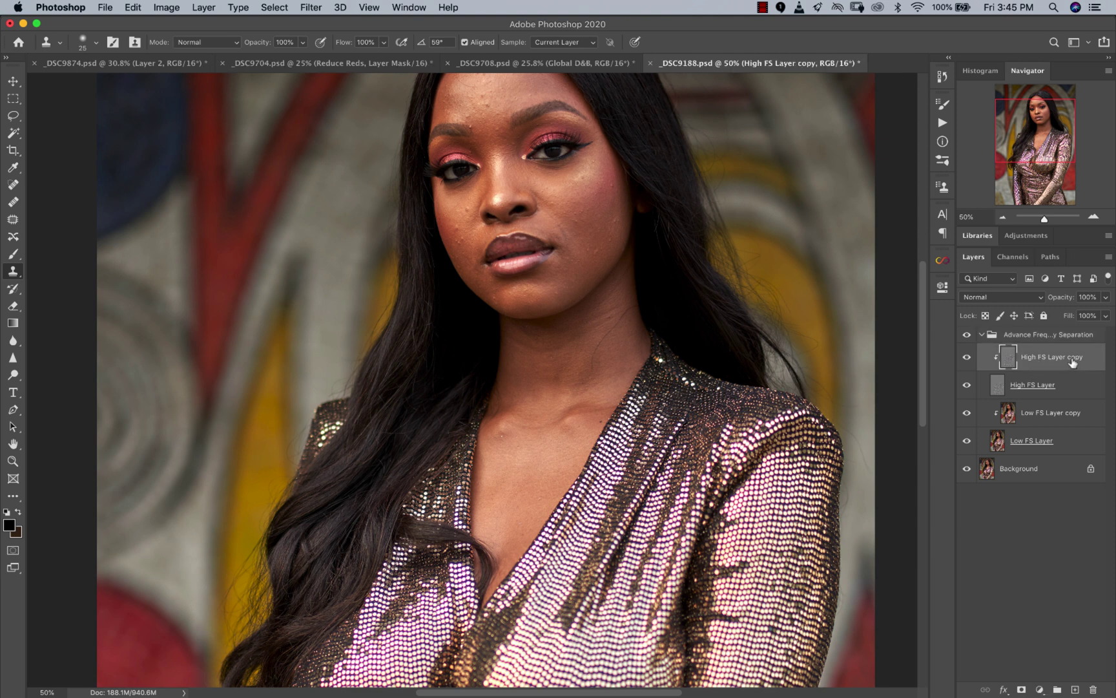
Clone out the bumps and blemishes on the larger visible cheek, from the jaw up to the area below the eye
scroll(484, 381, "up", 3)
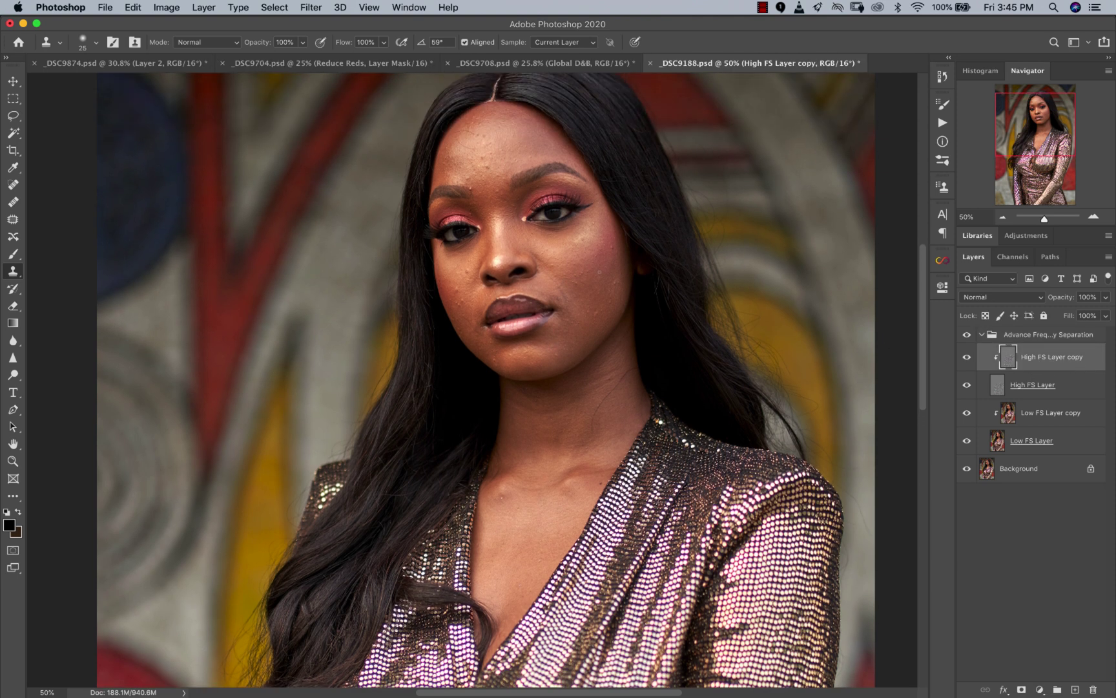
left_click(612, 271, "super")
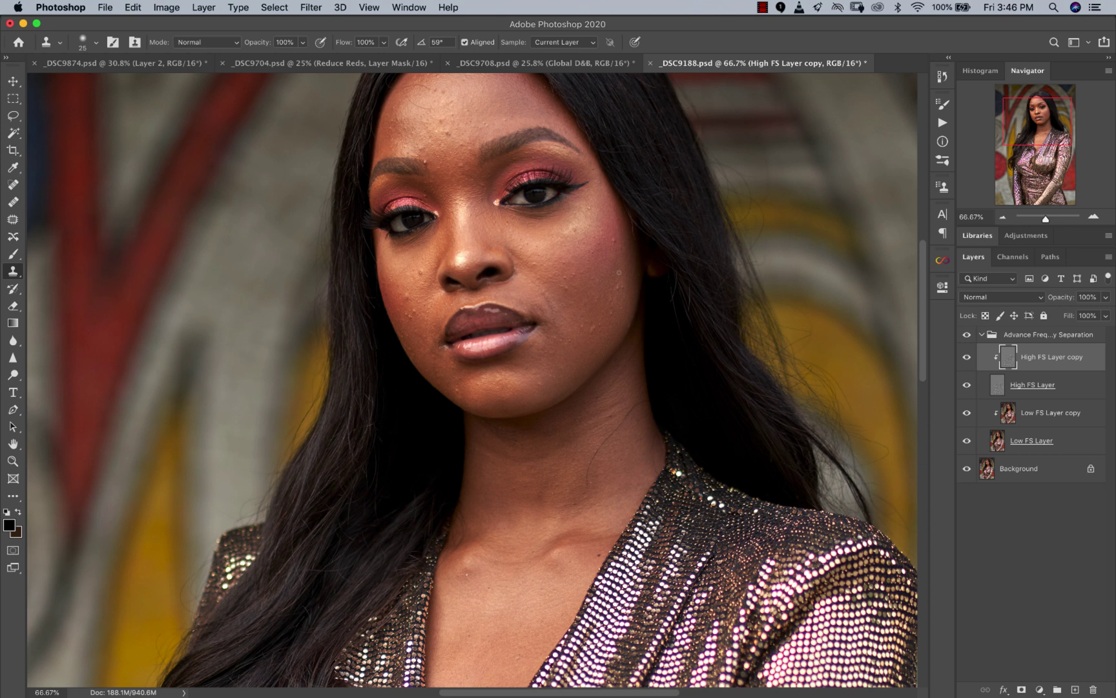
key("super+space")
left_click(541, 268, "super")
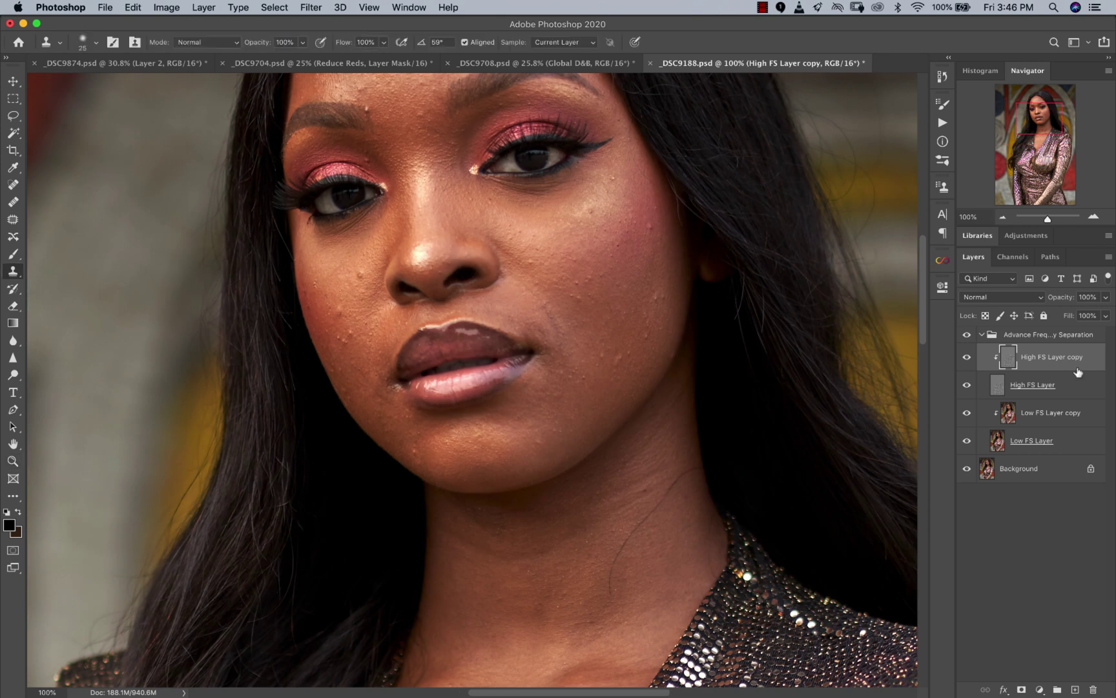
scroll(487, 285, "up", 2)
key("super+space")
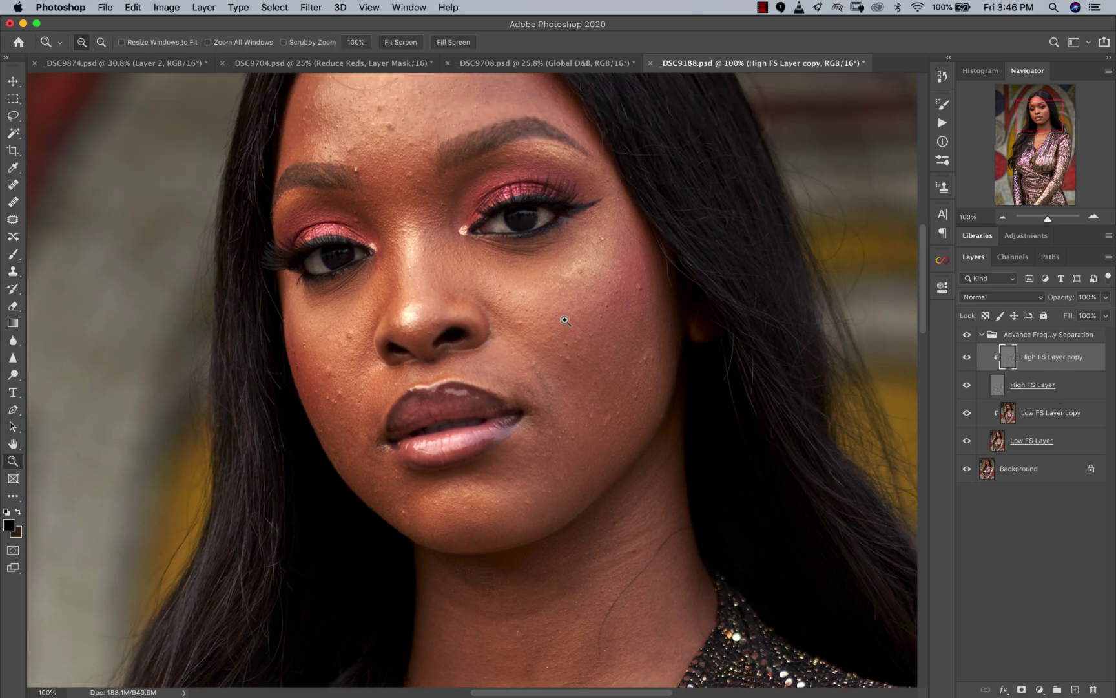
left_click(564, 320, "super")
left_click(710, 282, "alt")
left_click_drag(716, 255, 703, 279)
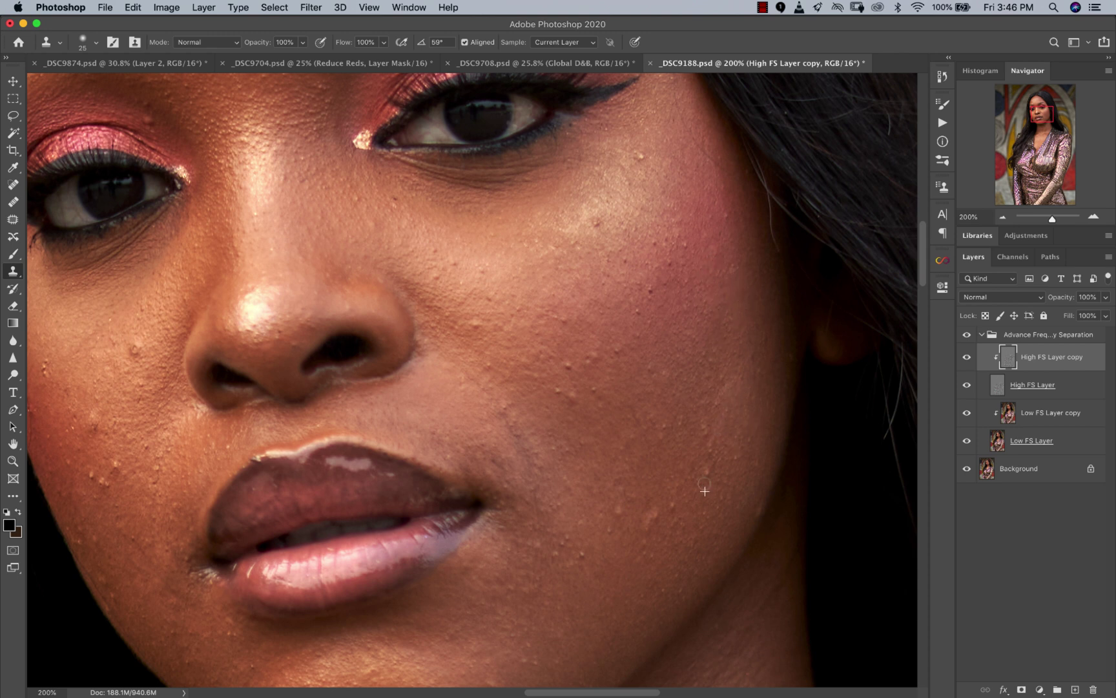
left_click(706, 467, "alt")
left_click(586, 566, "alt")
left_click(612, 361)
left_click(696, 264, "alt")
left_click(673, 264)
left_click(676, 255)
left_click(683, 228, "alt")
left_click(689, 215)
left_click(728, 212)
left_click(711, 210)
left_click(713, 189, "alt")
left_click(721, 164)
left_click(705, 155)
Review the retouched cheek in the context of the whole portrait
key("z")
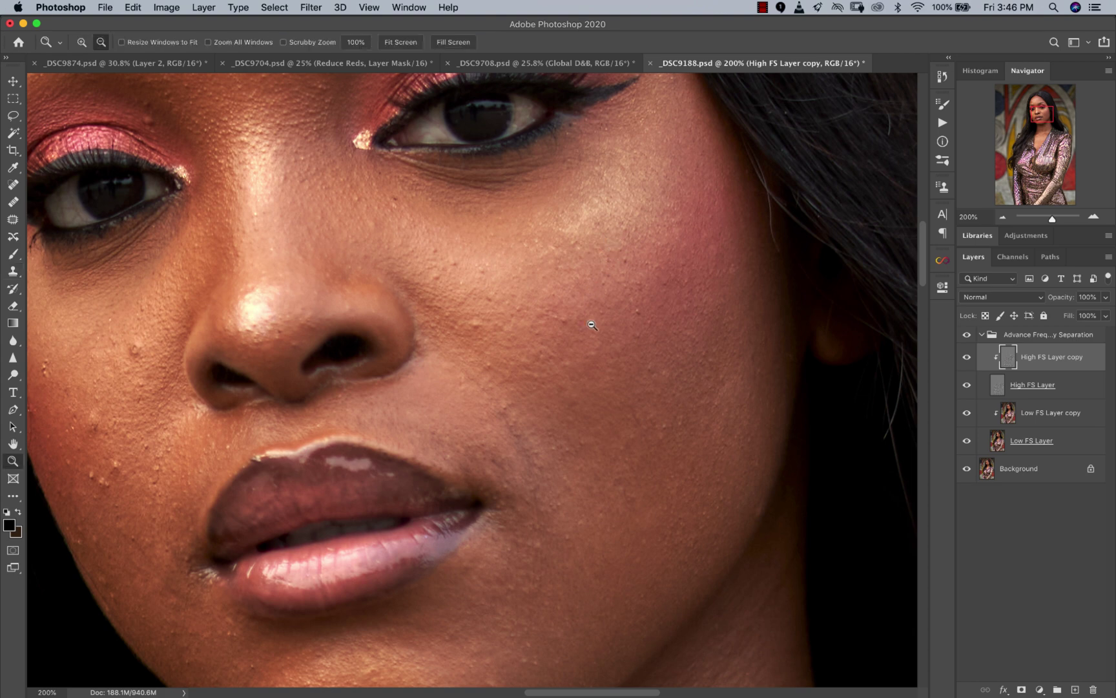
left_click(604, 337, "alt")
left_click(588, 379, "alt")
left_click(588, 378, "alt")
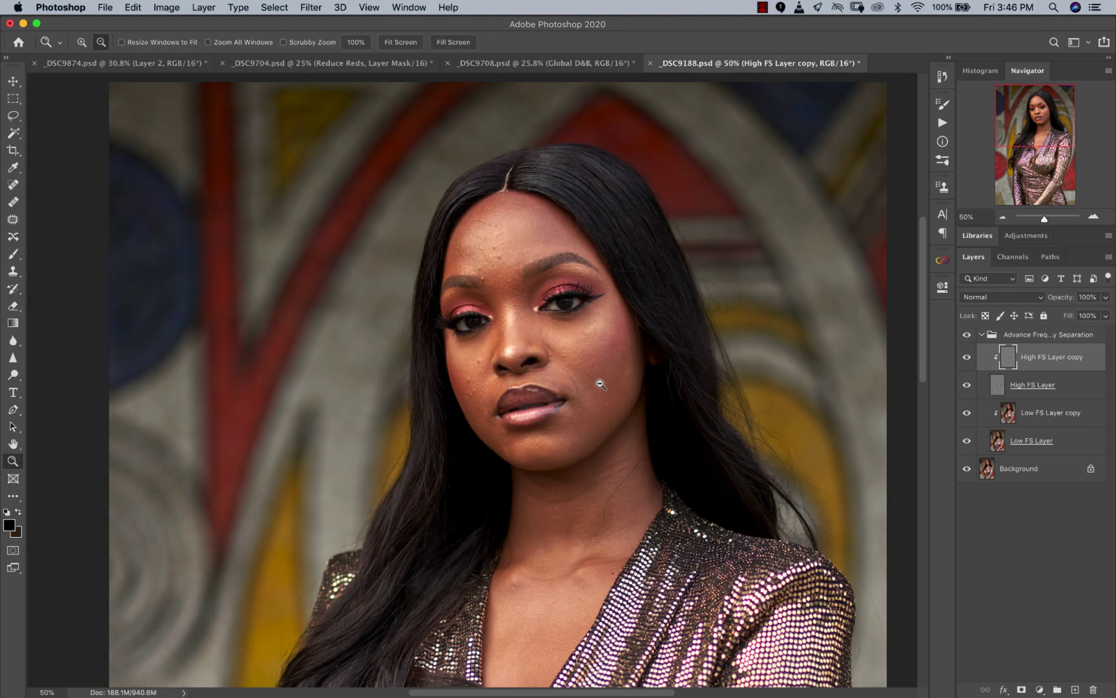
left_click(545, 466, "alt")
left_click(546, 466, "alt")
left_click(533, 463, "alt")
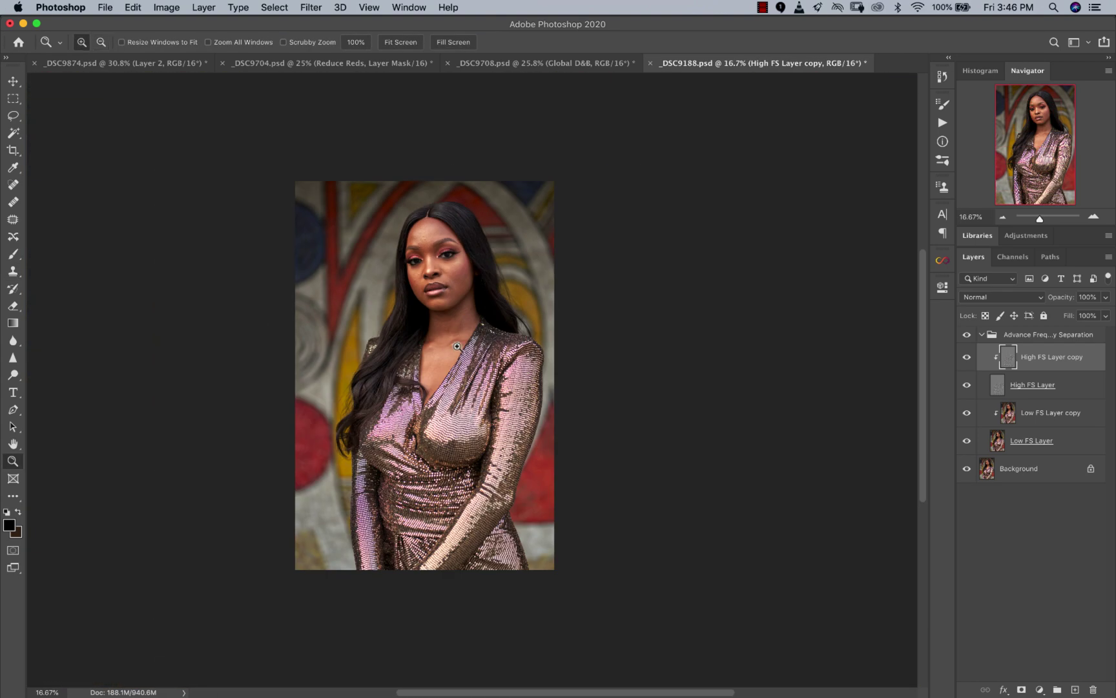
left_click(481, 349)
left_click(524, 398, "alt")
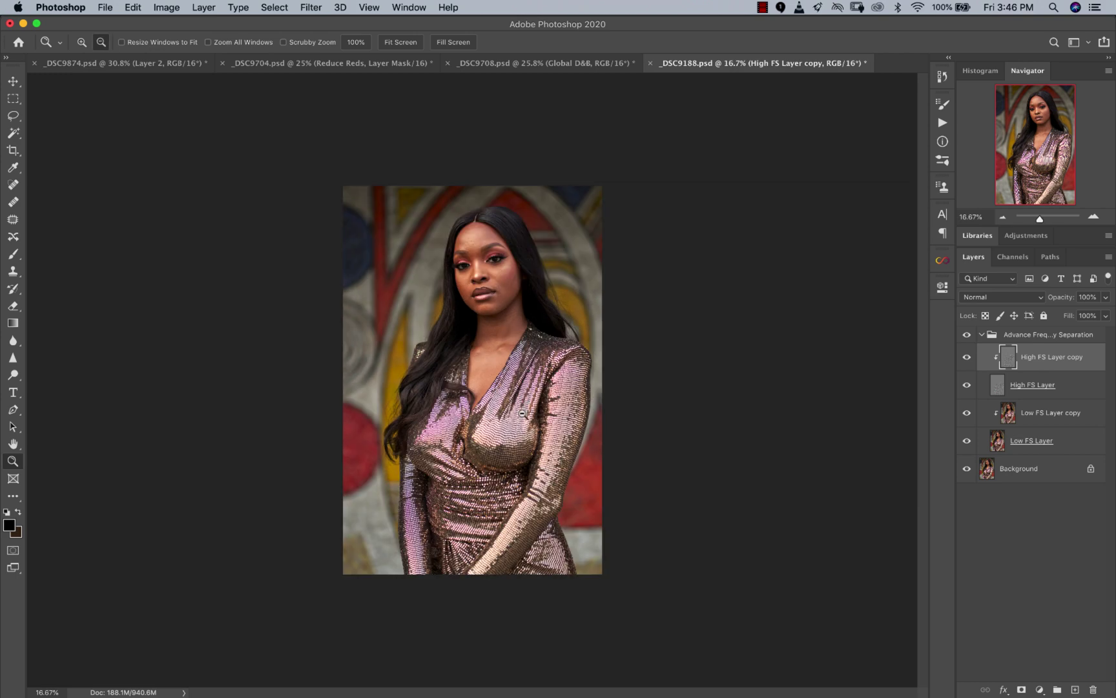
Clone out the bumps between the eyebrows and across the forehead on the High FS Layer copy
left_click(494, 305)
left_click(531, 299, "alt")
left_click(517, 244)
left_click(517, 242)
left_click(520, 206)
left_click(520, 194)
left_click(473, 181)
left_click(473, 181)
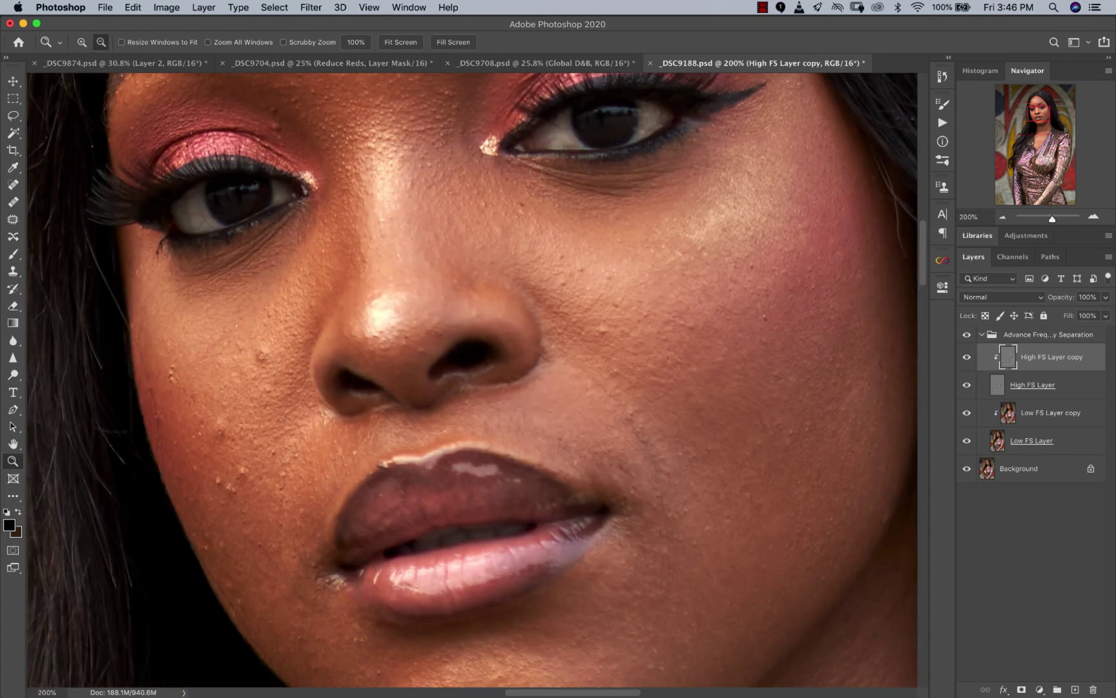
key("s")
scroll(550, 258, "up", 1)
scroll(550, 259, "up", 10)
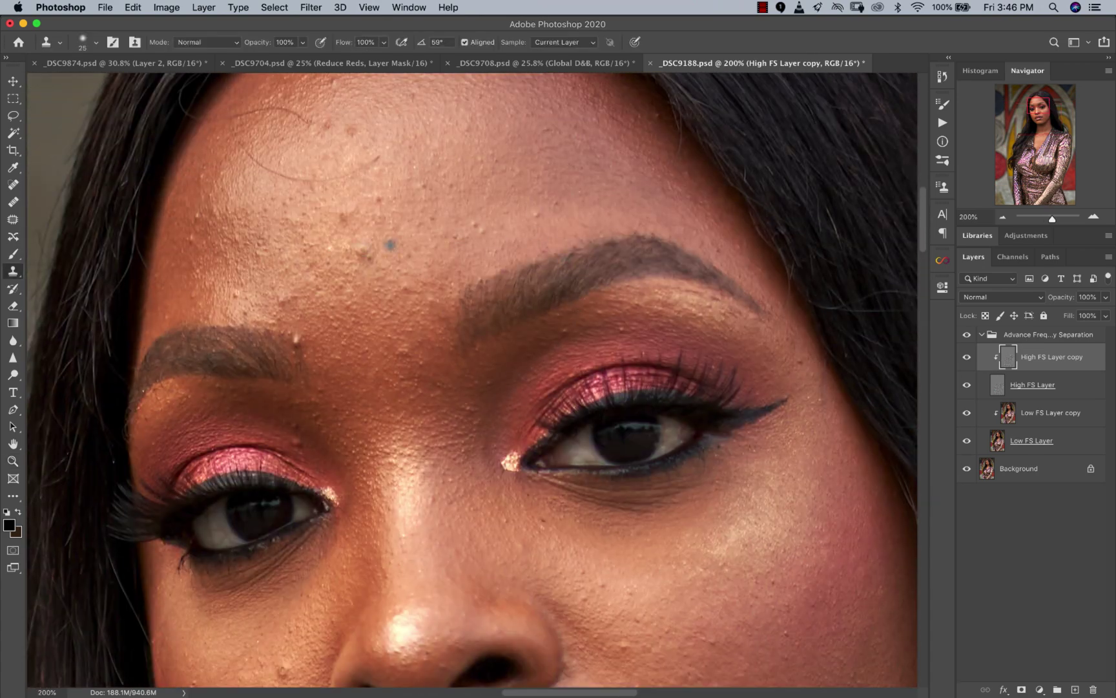
left_click(319, 349, "alt")
left_click(297, 340)
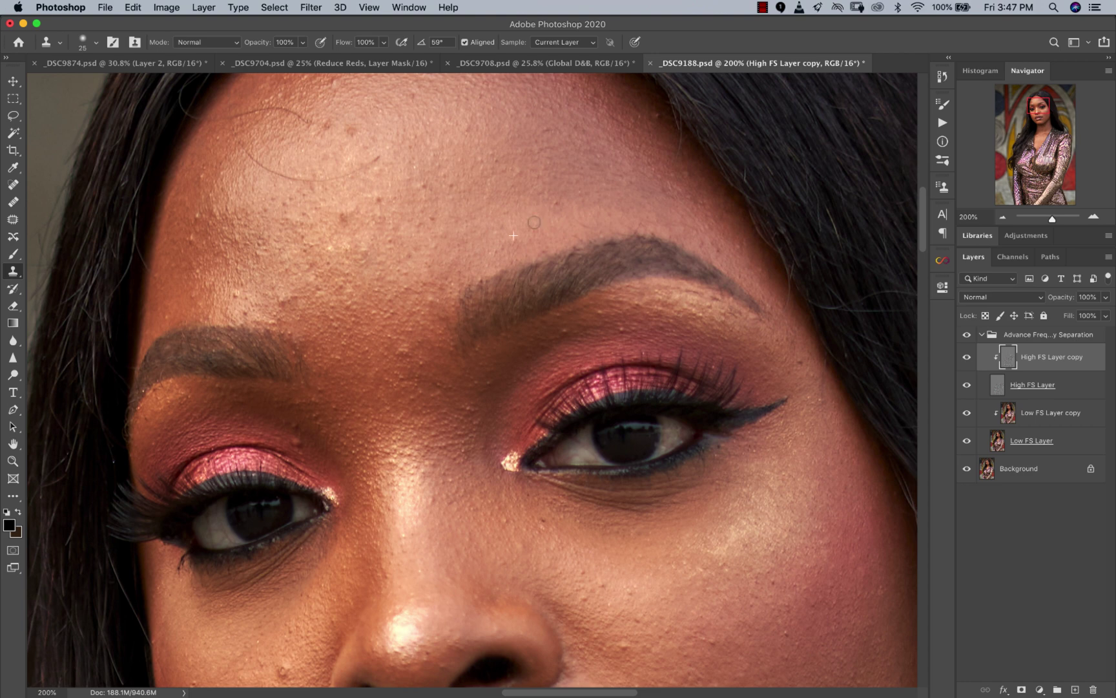
scroll(448, 212, "down", 8)
scroll(448, 212, "left", 2)
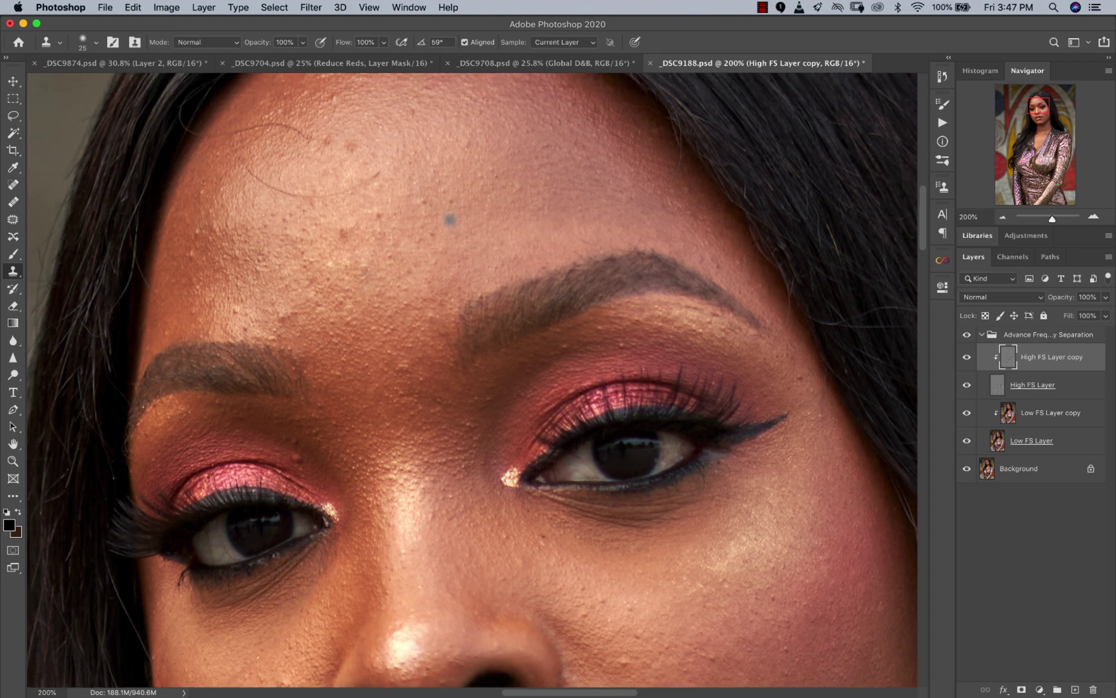
Clone out the bumps on the narrower, far-side cheek beside the nose and mouth
scroll(525, 310, "down", 5)
scroll(481, 225, "right", 5)
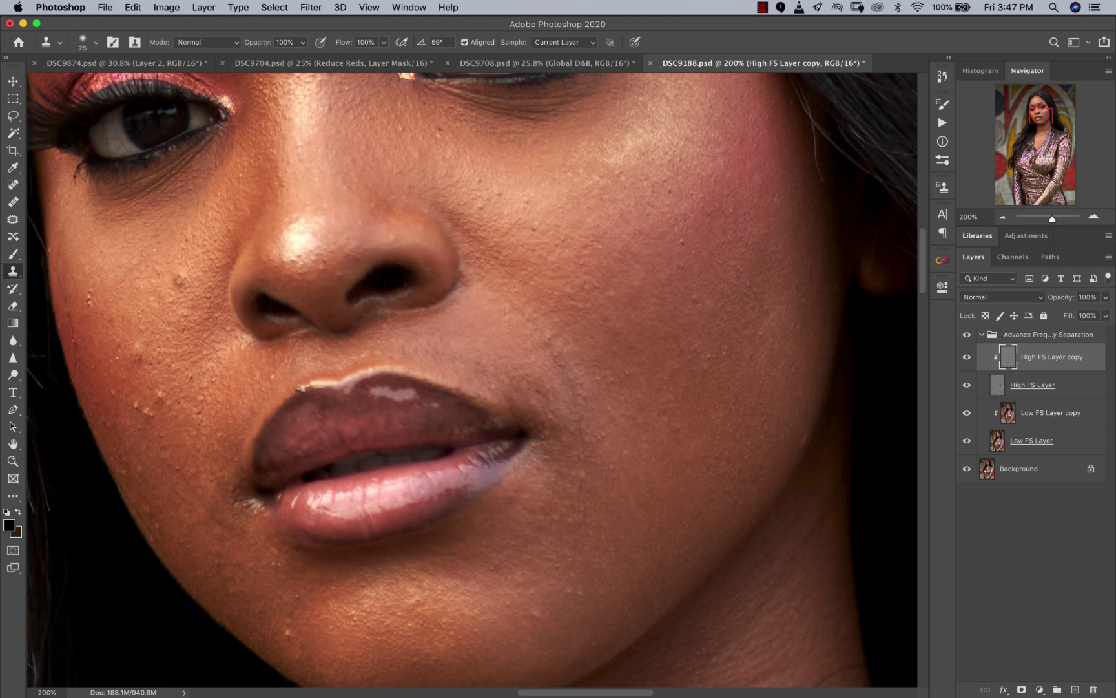
left_click(179, 279)
left_click(90, 298)
left_click(138, 352)
left_click(160, 396)
left_click(148, 413)
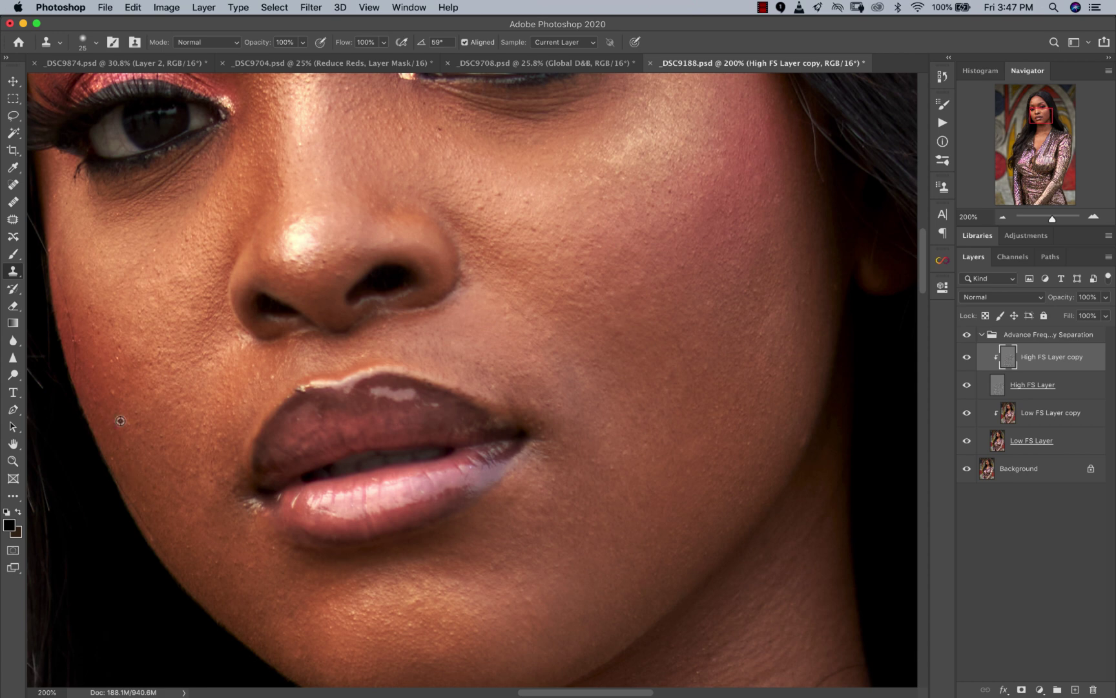
Reduce the Clone Stamp brush size to 20 px and clean the remaining forehead blemishes
key("bracketleft")
key("bracketleft")
key("bracketleft")
scroll(718, 295, "up", 5)
key("bracketright")
scroll(330, 137, "up", 3)
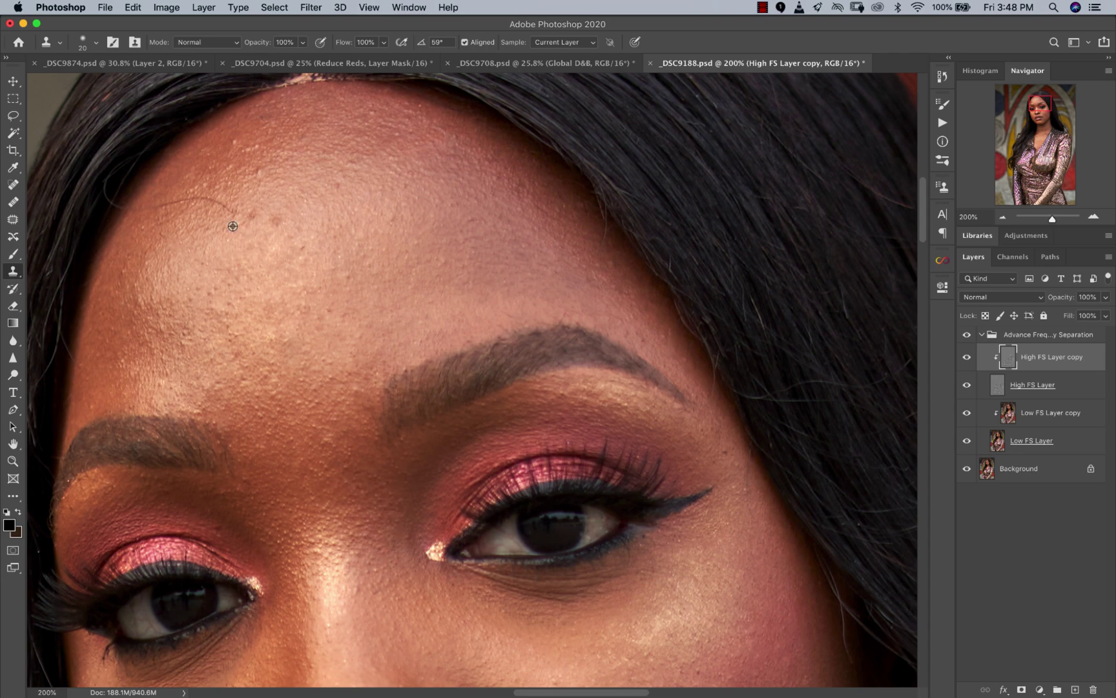
scroll(709, 330, "down", 3)
scroll(710, 331, "down", 1)
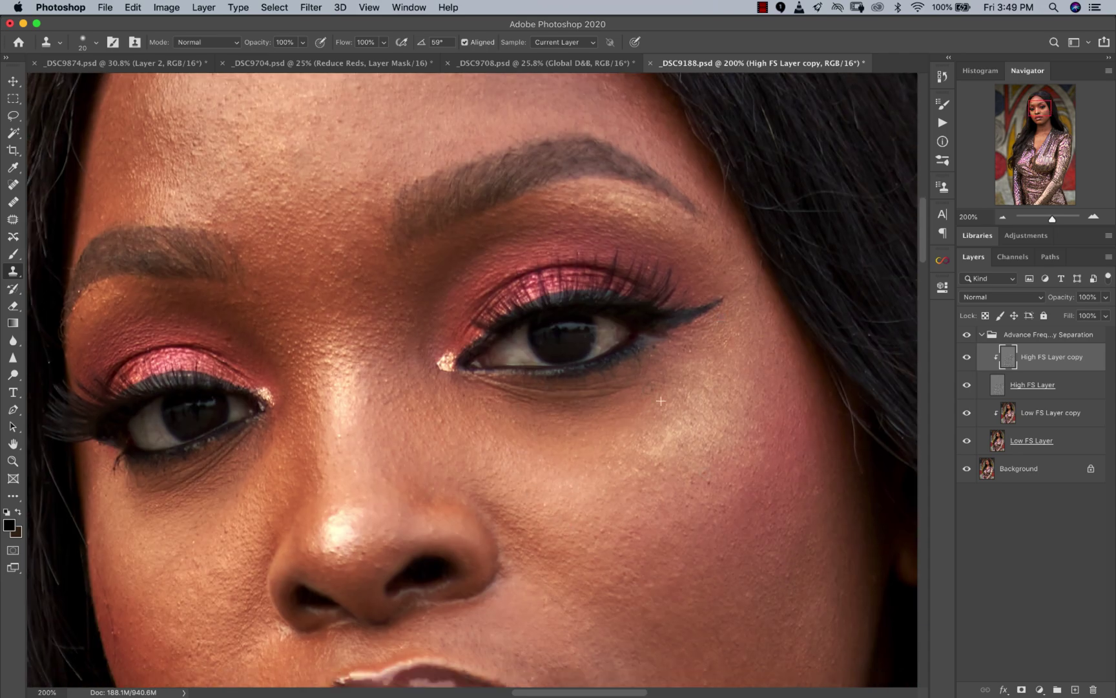
Review the retouched skin texture on the face, from the full portrait to a closer view
key("z")
left_click(481, 437, "alt")
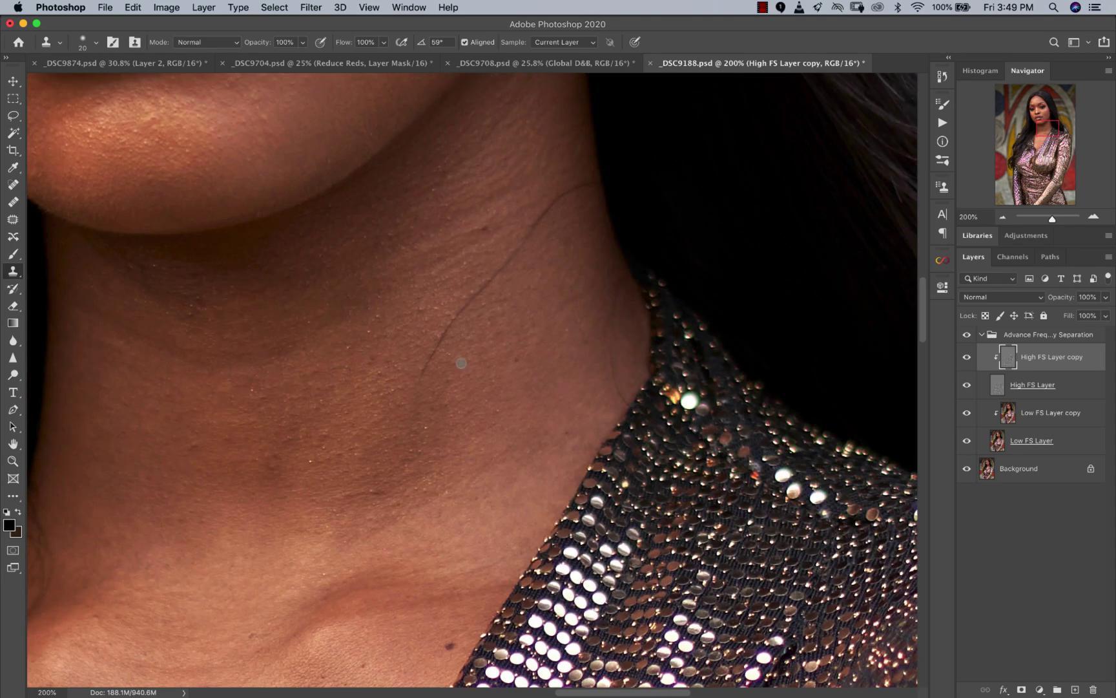
left_click_drag(461, 362, 443, 317)
left_click_drag(543, 217, 559, 199)
left_click(386, 446)
key("super+0")
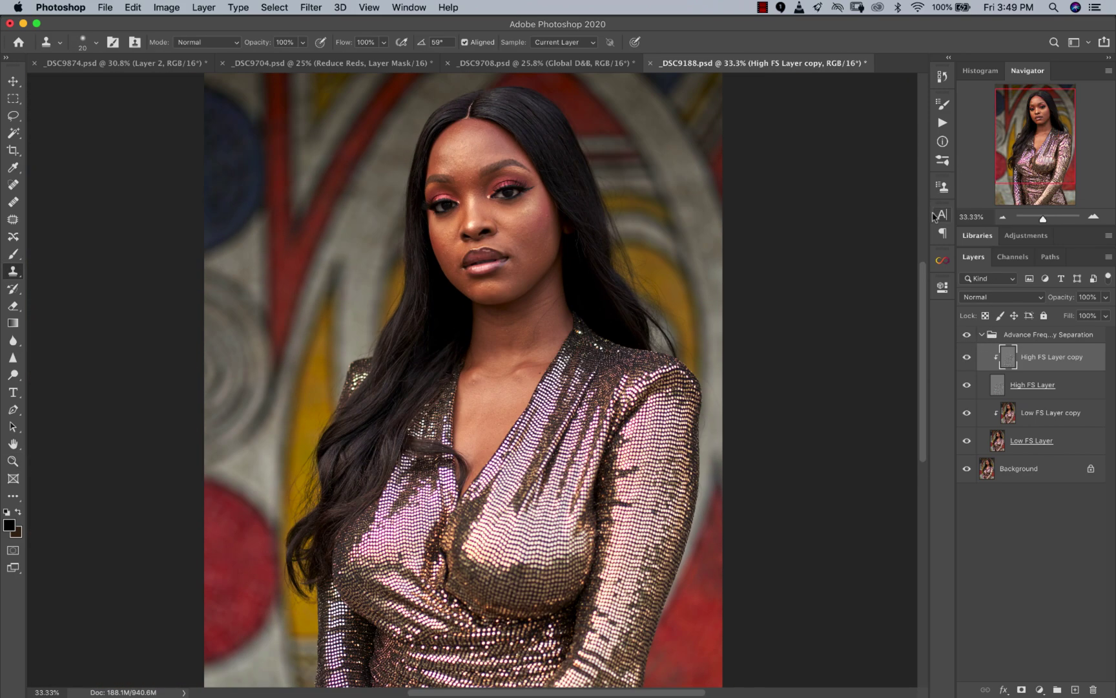
key("z")
left_click(496, 181)
left_click(496, 182)
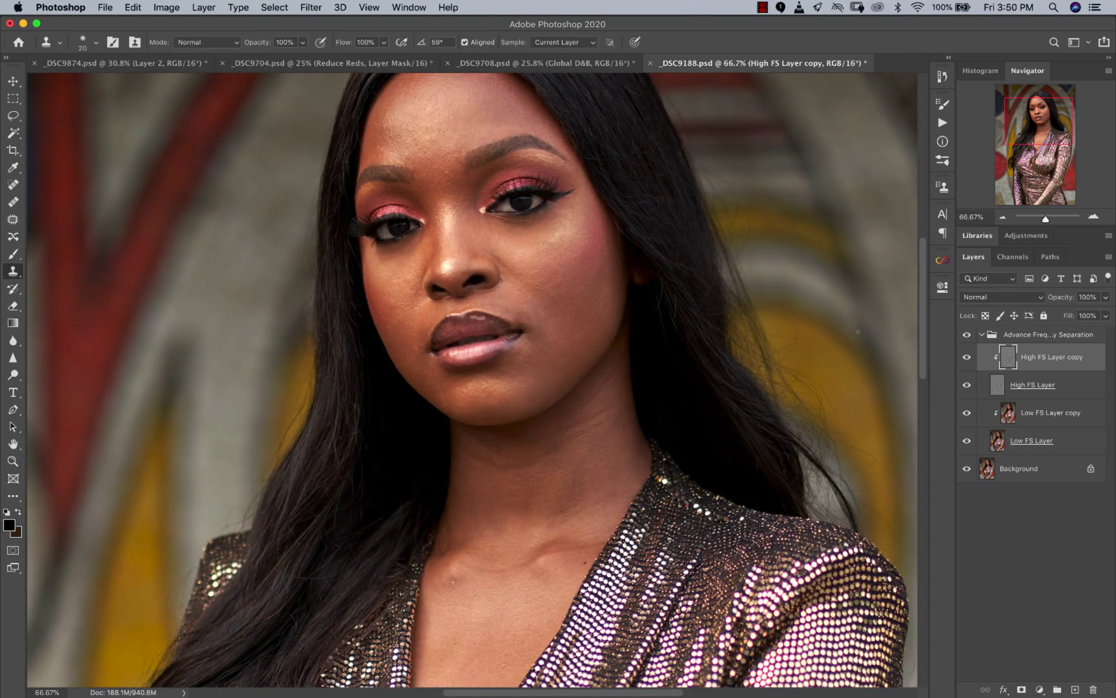
Compare the portrait with and without the Advance Frequency Separation group, checking the face and body
left_click(966, 338)
key("z")
left_click(610, 388, "alt")
left_click(610, 438, "alt")
left_click(610, 438)
key("s")
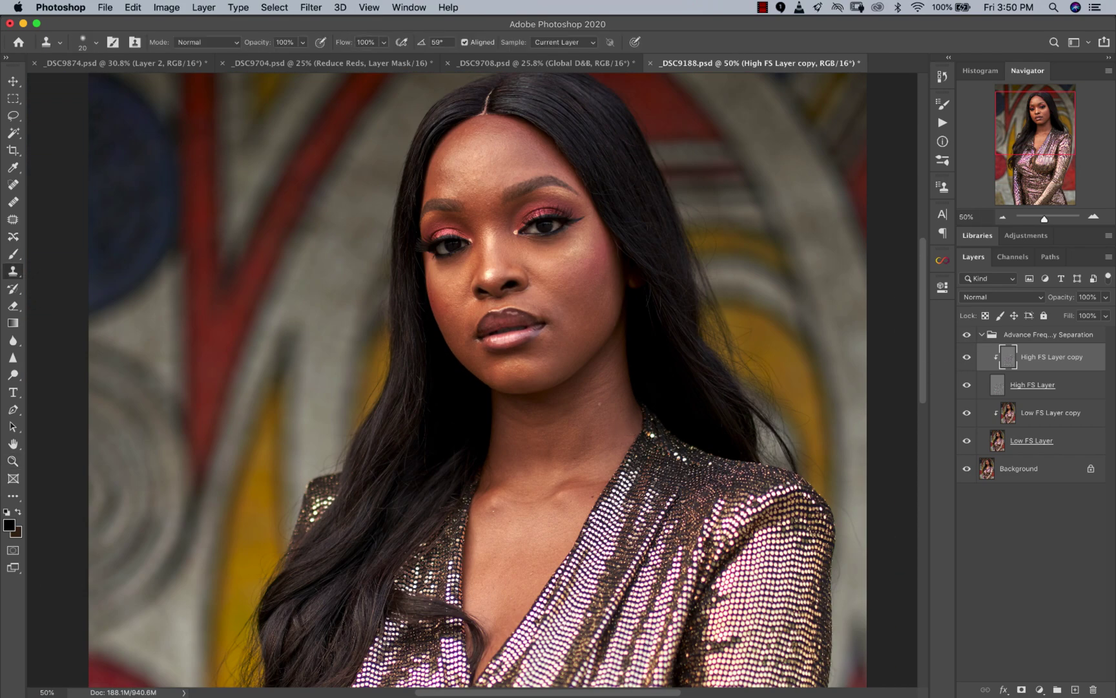
key("z")
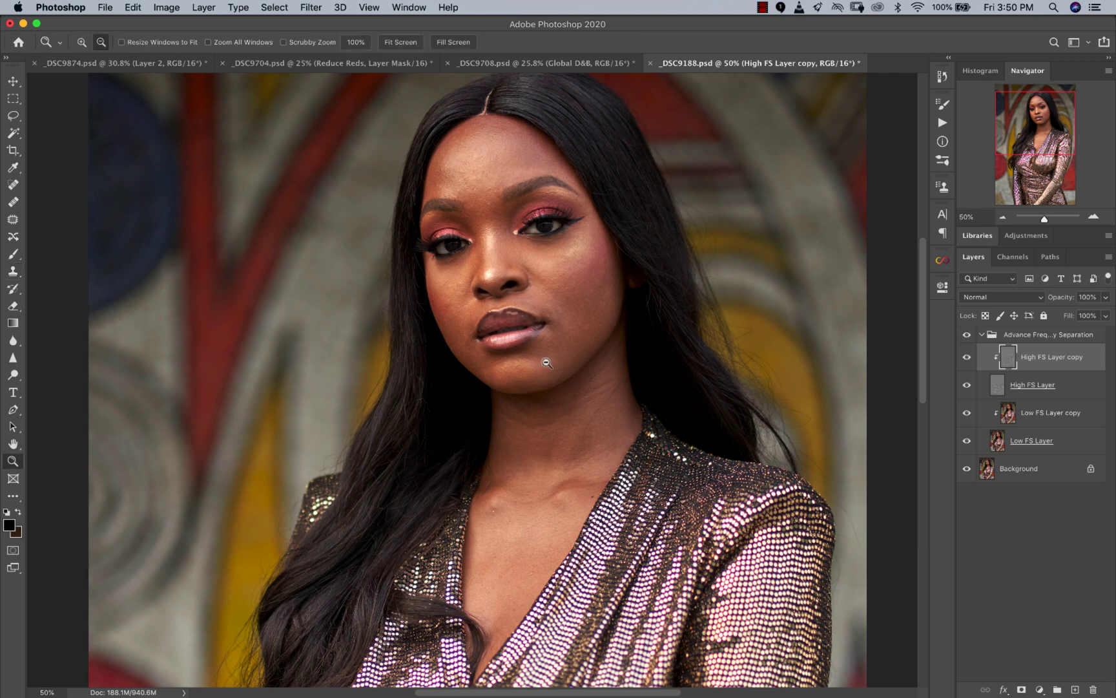
left_click(579, 365, "alt")
left_click(454, 442, "alt")
left_click(453, 441)
left_click(454, 441)
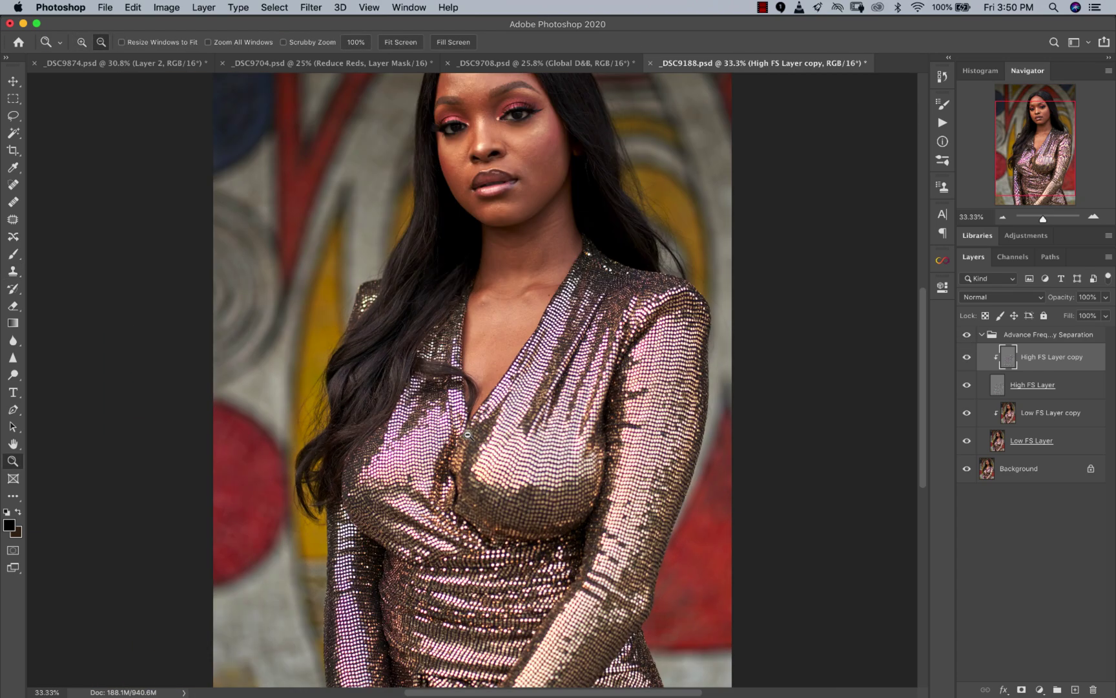
Switch to the Mixer Brush and select the Low FS Layer copy for smoothing the skin tones
key("s")
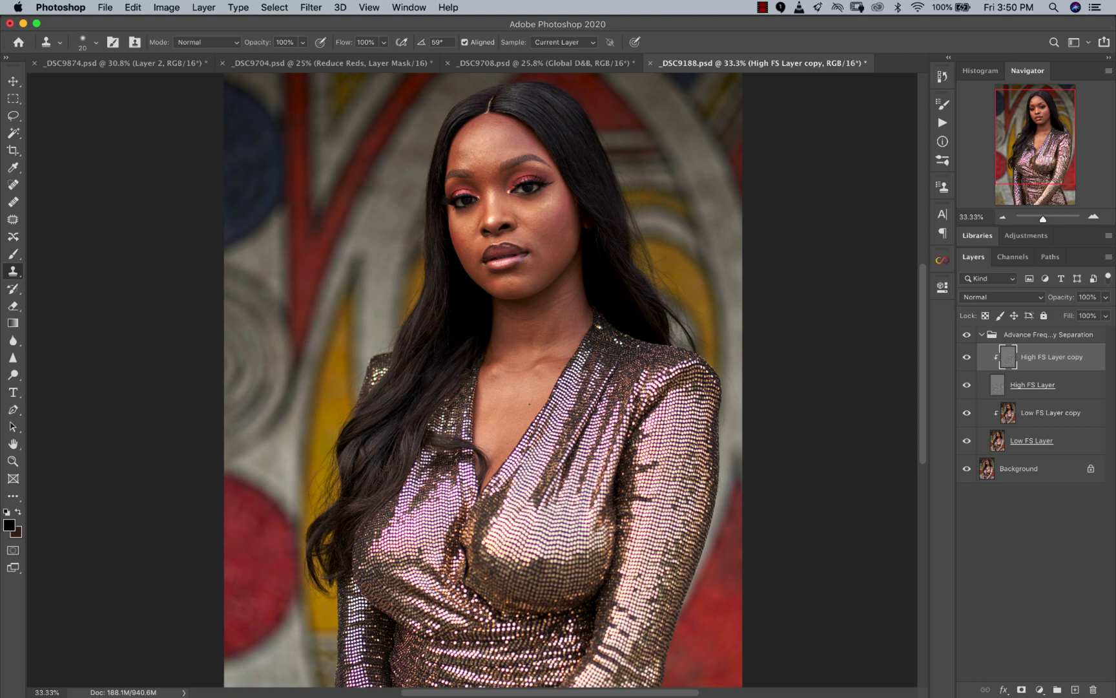
left_click_drag(13, 253, 48, 282)
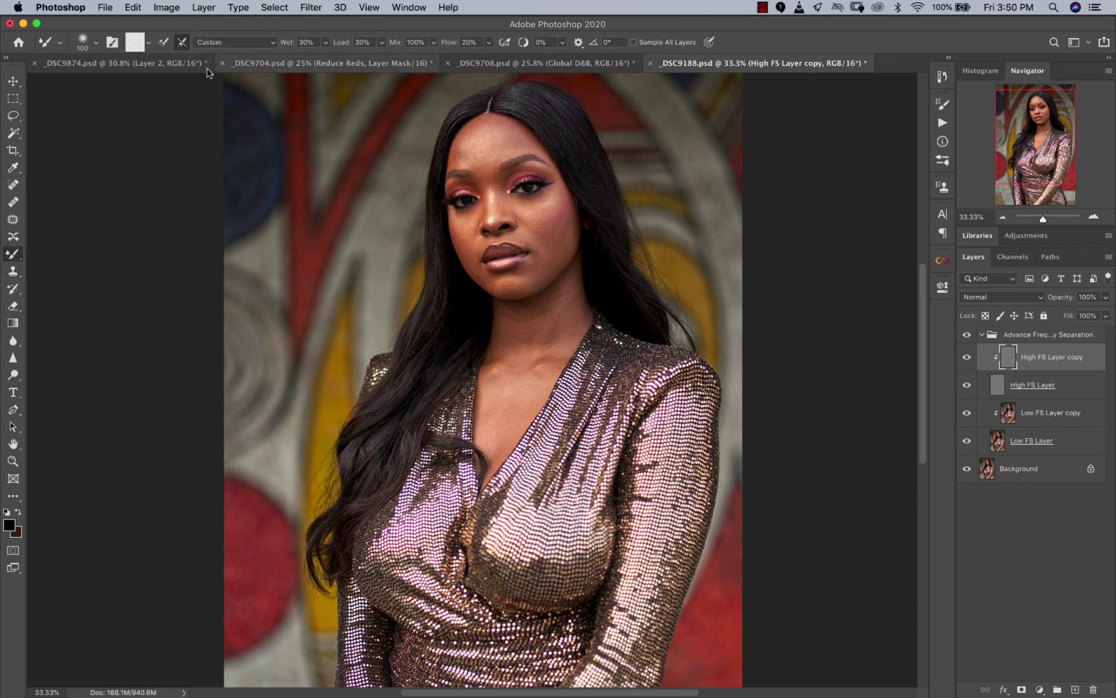
left_click(1001, 297)
left_click(995, 299)
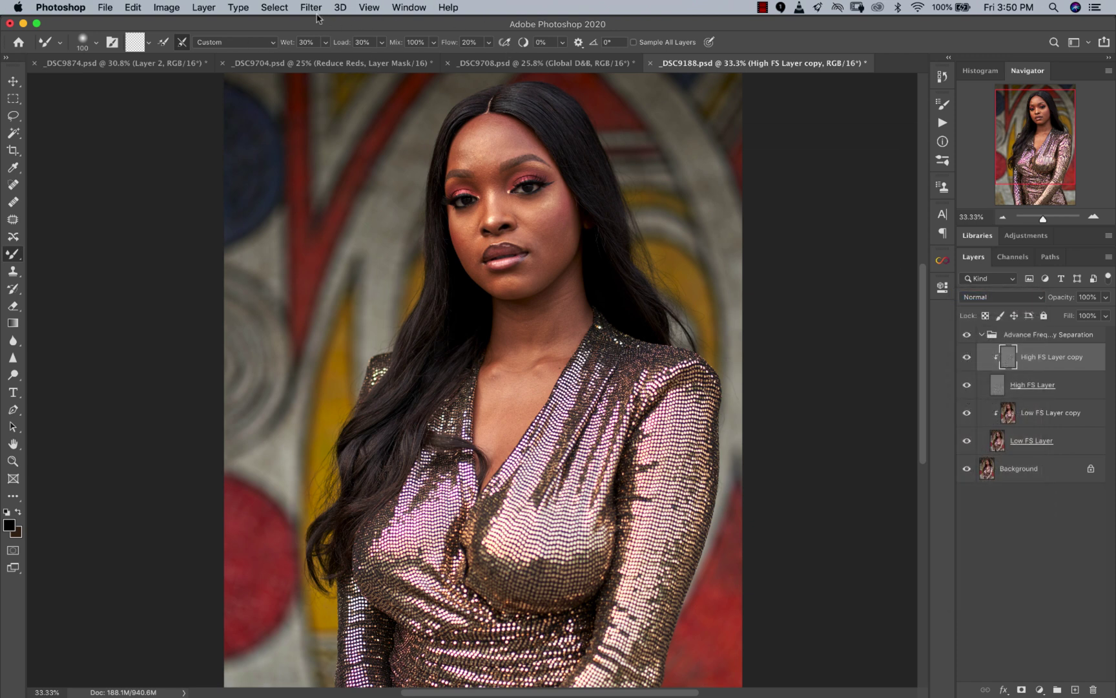
left_click(1028, 420)
key("super+space")
left_click(495, 178)
scroll(528, 179, "up", 2)
scroll(536, 190, "down", 1)
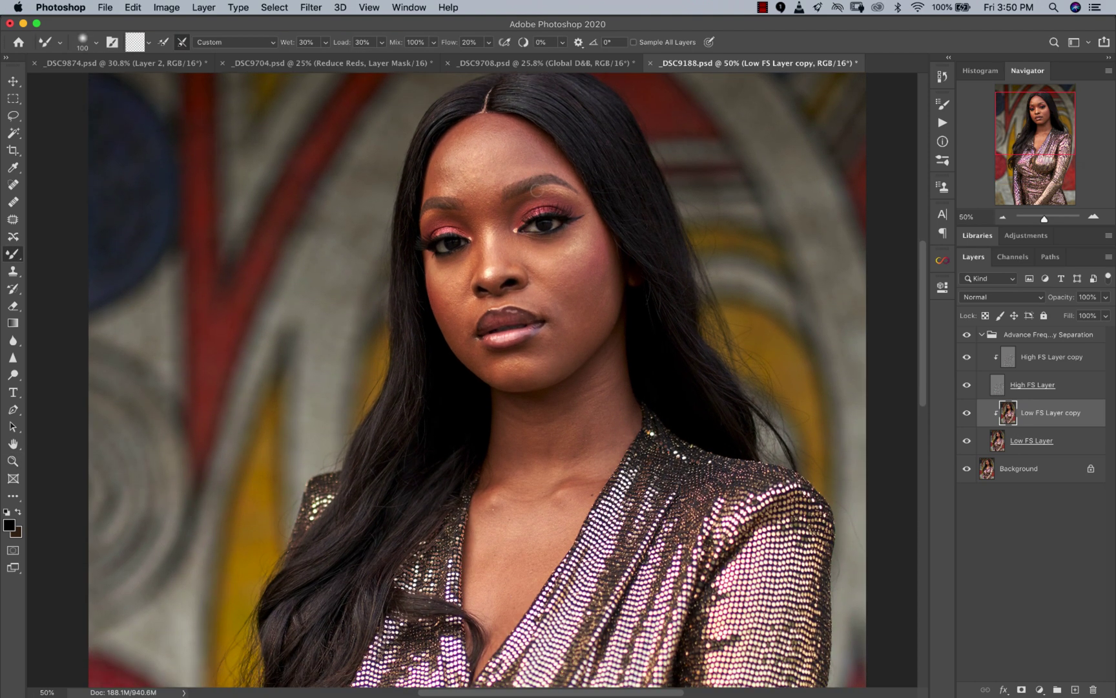
Blend the forehead tones on the Low FS Layer copy with the Mixer Brush, enlarging the brush to about 175 px
key("bracketright")
key("bracketright")
key("bracketright")
key("bracketleft")
key("bracketright")
key("bracketright")
key("bracketleft")
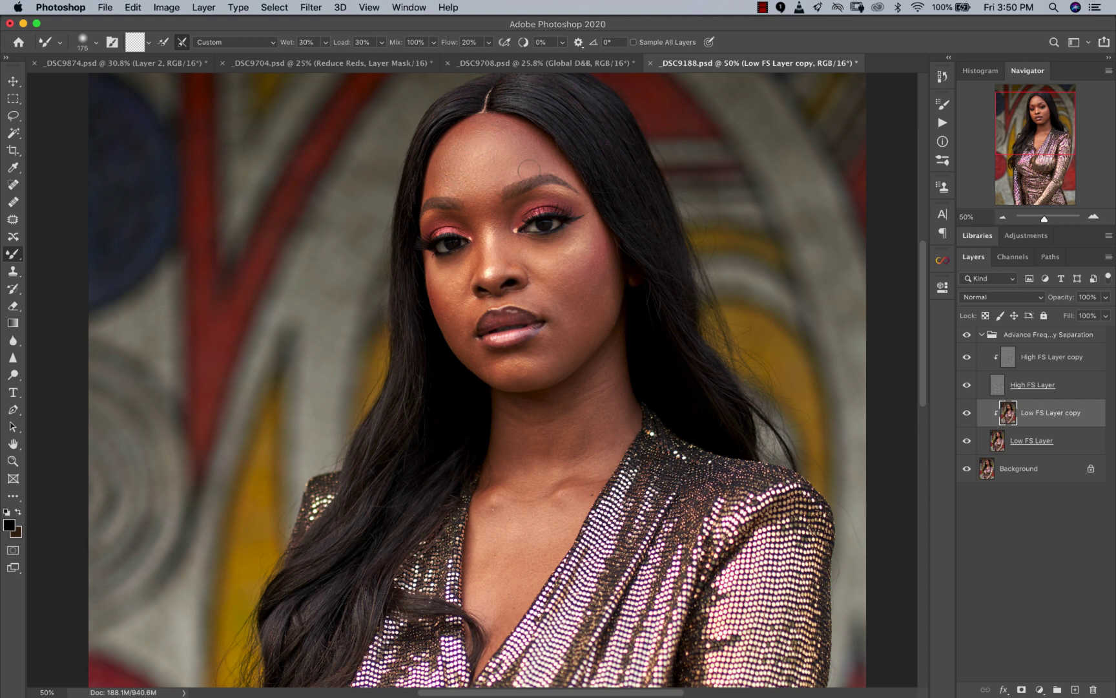
Compare the portrait with and without the Advance Frequency Separation group after the first tonal blending
left_click(966, 335)
left_click(967, 334)
left_click(966, 335)
left_click(967, 335)
key("bracketleft")
key("bracketleft")
left_click(763, 7)
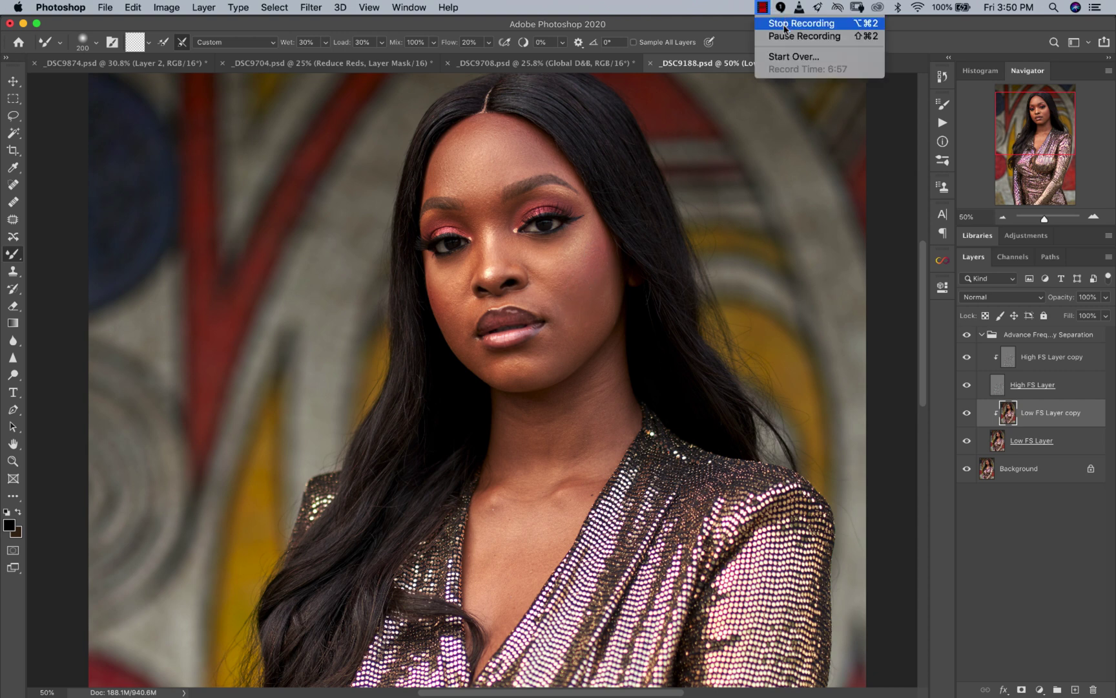
left_click(784, 39)
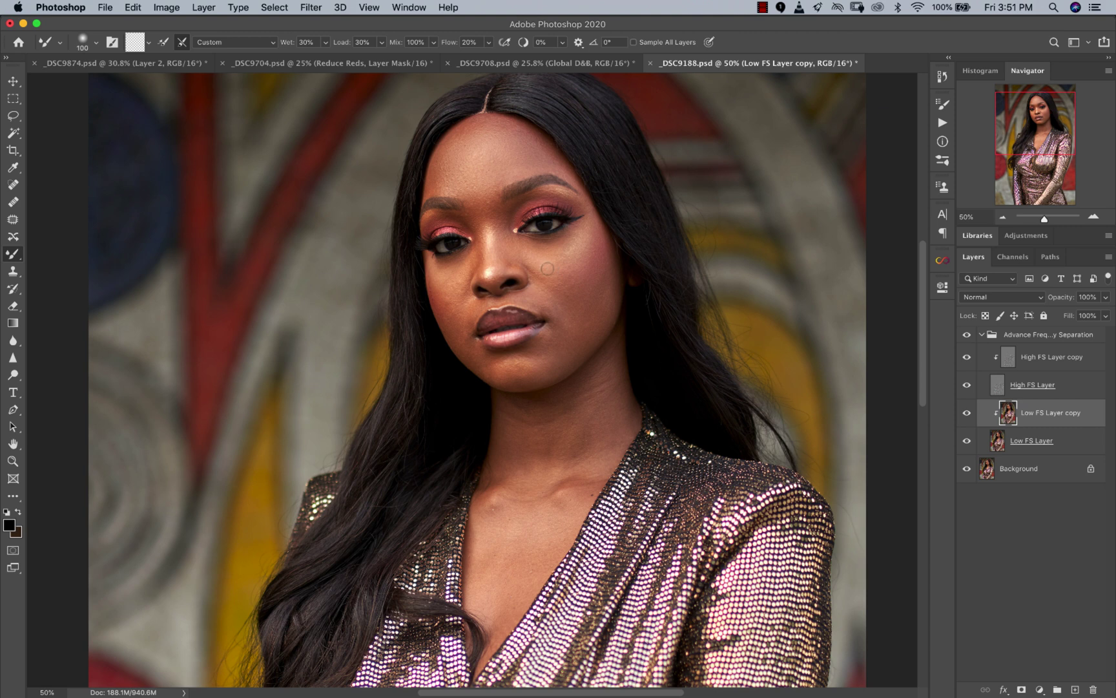
Blend the uneven highlights on the near cheek below the eye with the Mixer Brush, varying its size up to 200 px
key("bracketright")
key("bracketright")
key("bracketleft")
key("bracketleft")
key("bracketleft")
Smooth the tones across the cheeks, around the mouth and on the chin, adjusting the Mixer Brush up to 250 px
key("bracketright")
key("bracketright")
key("bracketright")
key("bracketright")
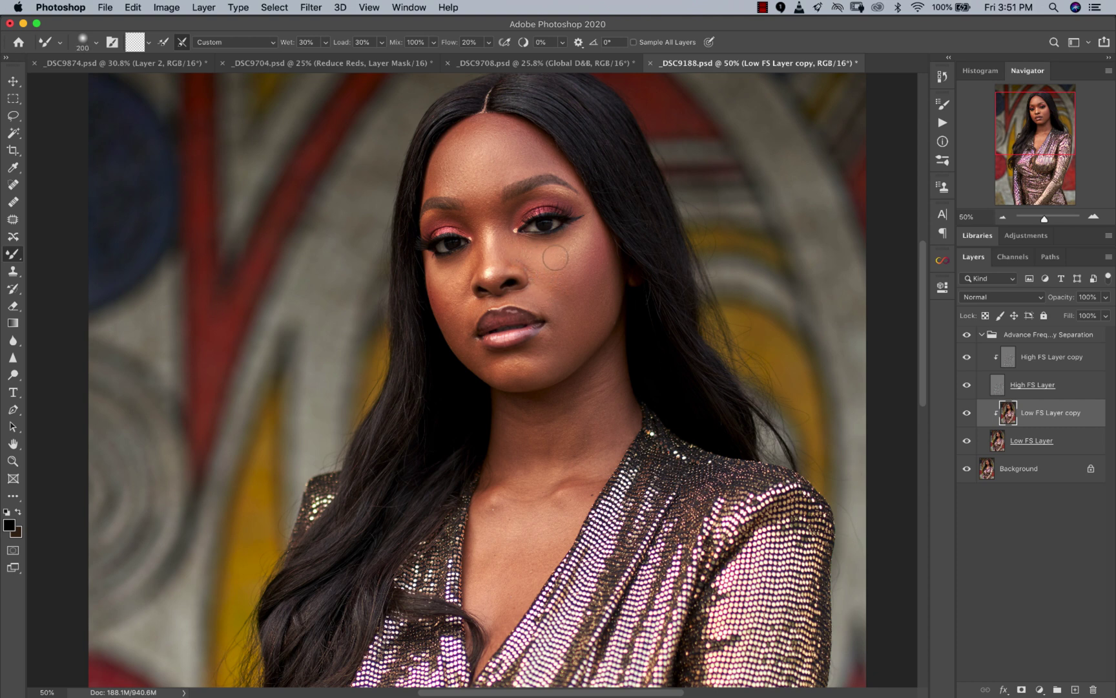
key("bracketleft")
key("bracketleft")
key("bracketleft")
key("bracketleft")
key("bracketleft")
key("bracketright")
key("bracketright")
key("bracketleft")
key("bracketright")
key("bracketright")
key("bracketleft")
key("bracketright")
key("bracketleft")
key("bracketright")
key("bracketright")
key("bracketright")
key("bracketright")
key("bracketright")
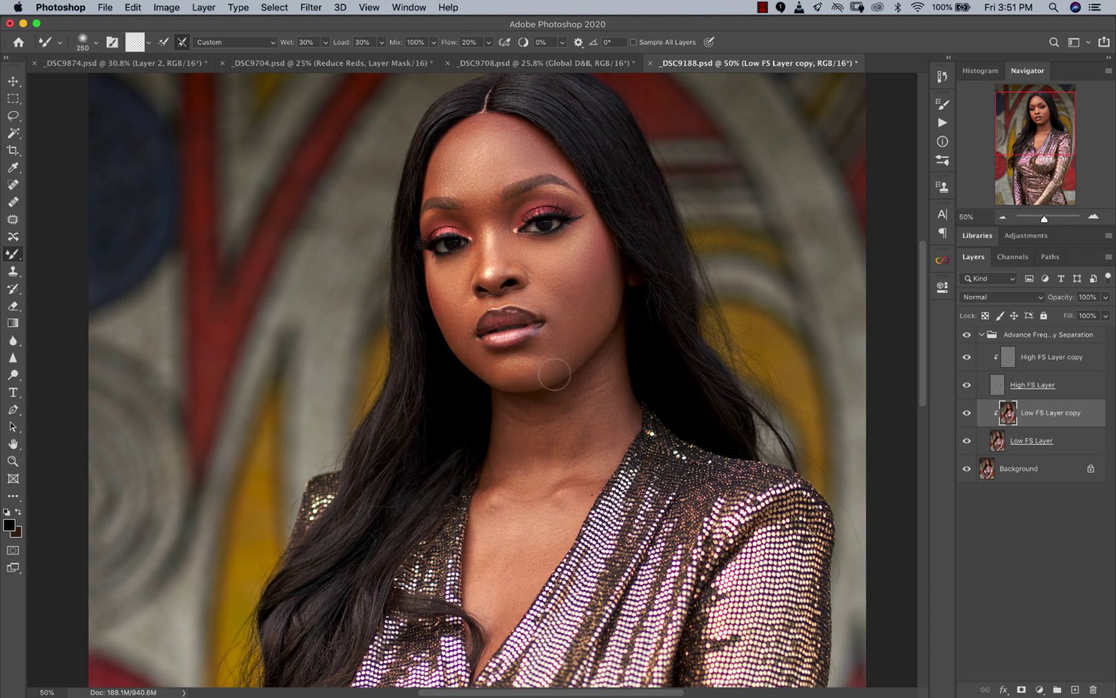
Even out the remaining patchy tones on the forehead with Mixer Brush strokes, resizing the brush to fit
key("bracketleft")
key("bracketleft")
key("bracketright")
key("bracketright")
key("bracketleft")
mouse_move(476, 158)
left_mouse_down()
mouse_move(486, 131)
mouse_move(450, 152)
left_mouse_up()
key("bracketleft")
key("bracketright")
key("bracketright")
Compare the whole portrait before and after by switching the Advance Frequency Separation group's visibility
key("super+minus")
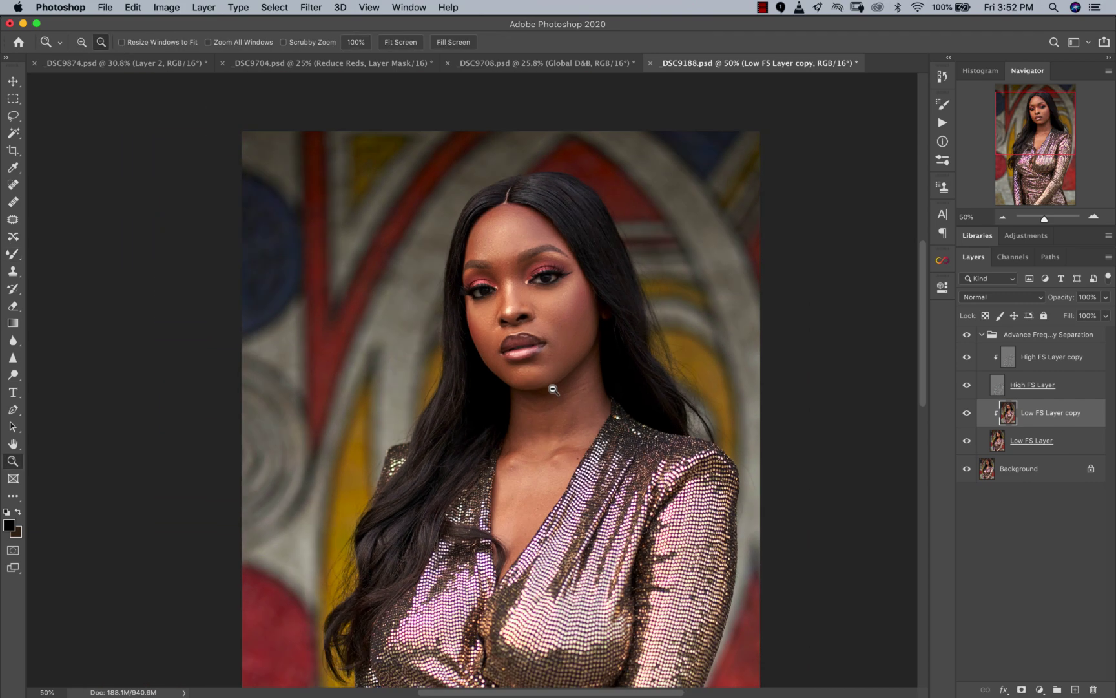
left_click(967, 336)
left_click(968, 337)
left_click(968, 336)
left_click(968, 338)
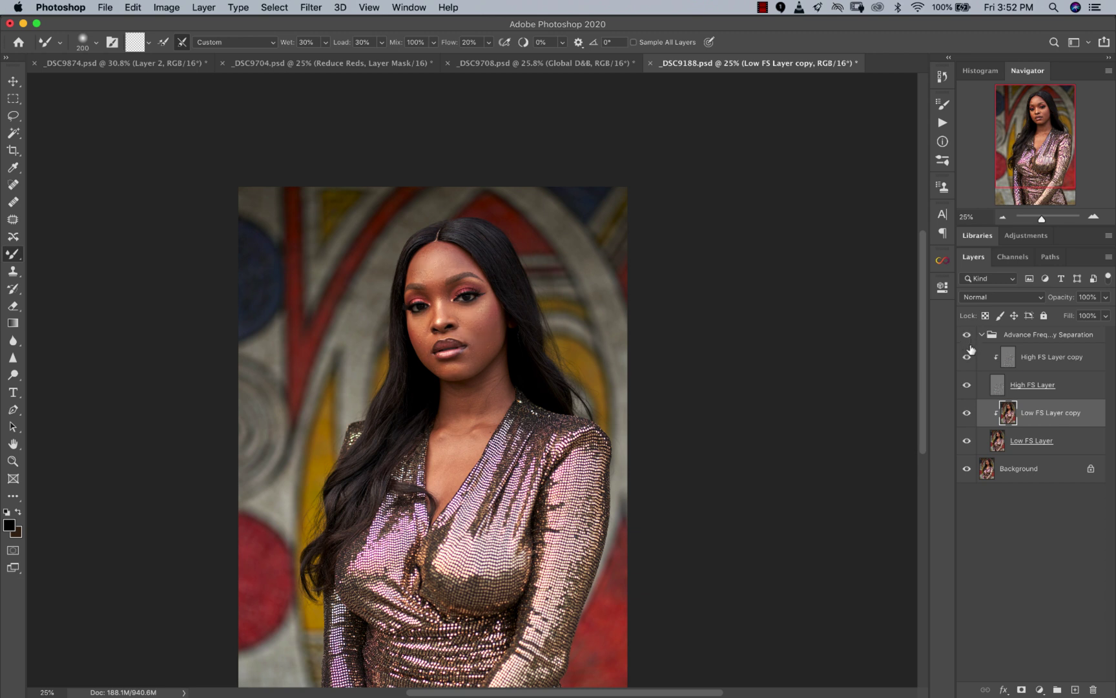
left_click(968, 338)
left_click(968, 355)
left_click(969, 339)
left_click(968, 338)
Refine the tonal transitions around the mouth and lower cheek with the Mixer Brush at up to about 300 px
key("z")
left_click(423, 328)
key("b")
key("bracketright")
key("bracketleft")
key("bracketleft")
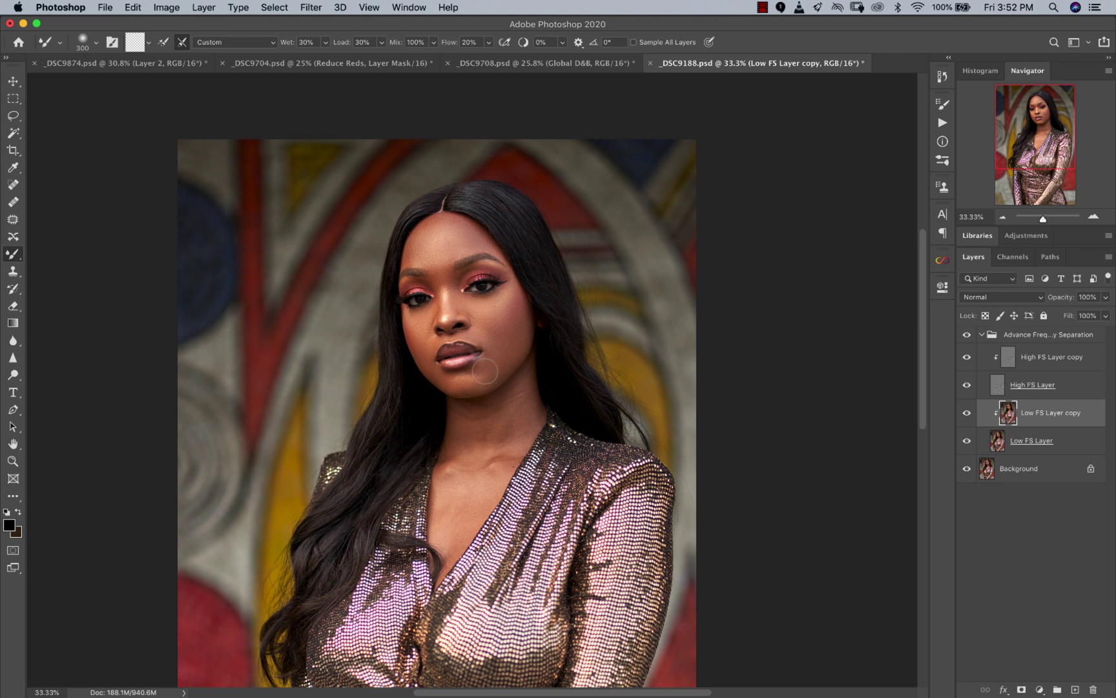
key("bracketright")
key("bracketright")
key("bracketright")
Inspect the skin texture of the near cheek at up to 300% magnification and return to the wider portrait
key("z")
left_click(473, 325)
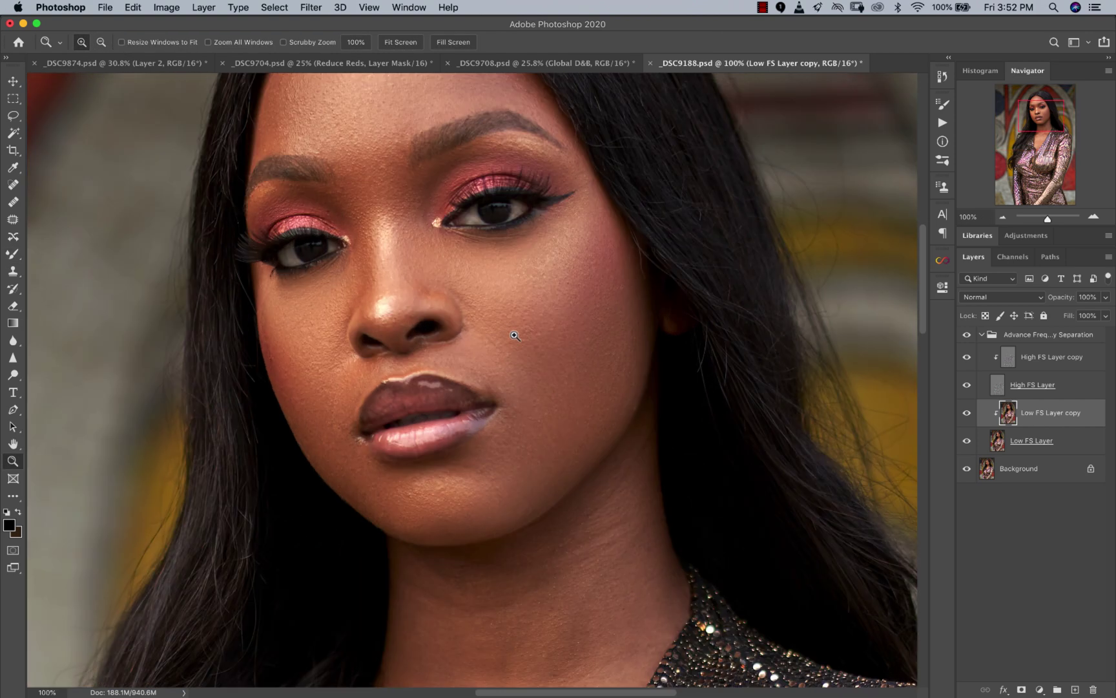
left_click(545, 365)
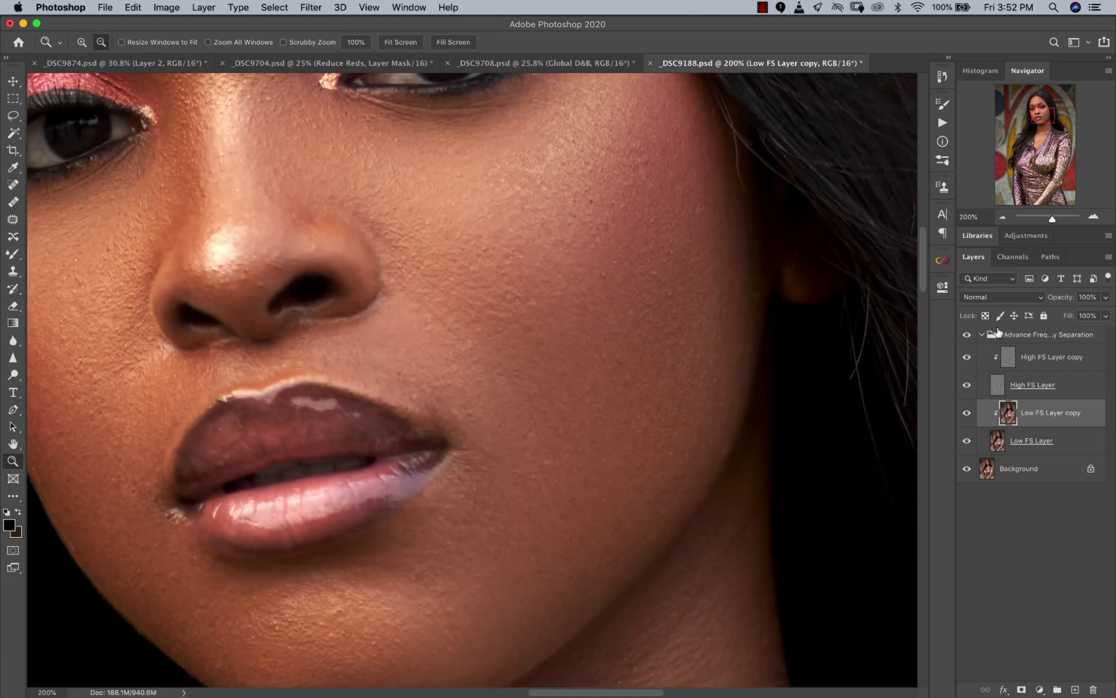
key("b")
key("z")
key("b")
key("z")
left_click(529, 335)
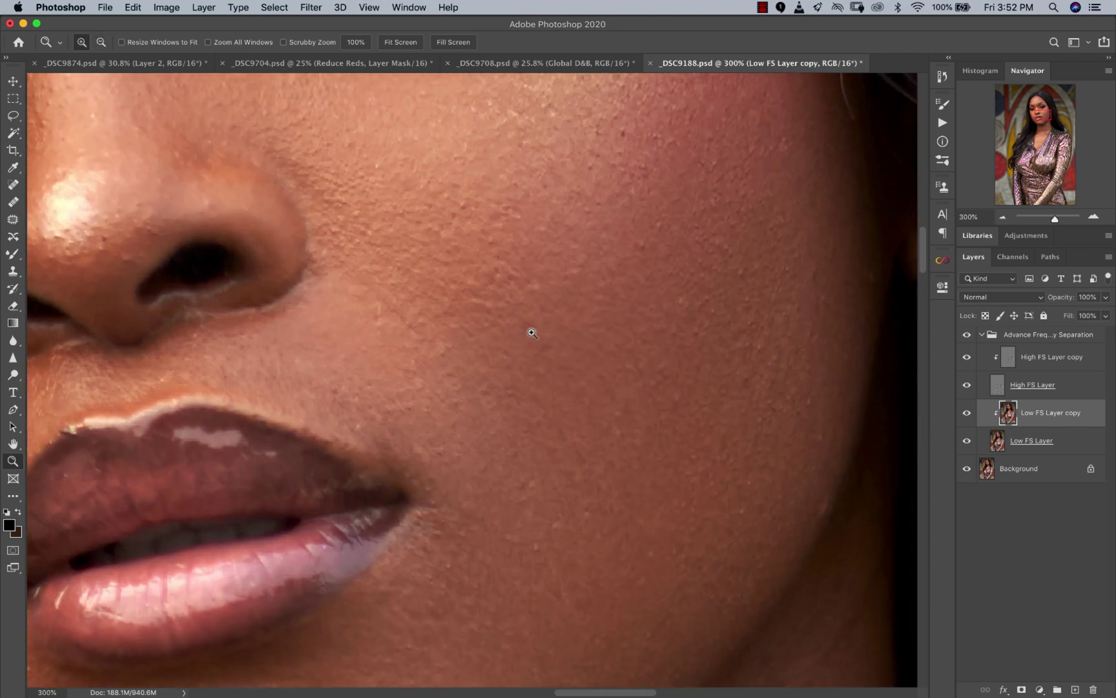
left_click(517, 335)
left_click(451, 336, "alt")
left_click(464, 330, "alt")
left_click(466, 328, "alt")
left_click(467, 328, "alt")
left_click(469, 331, "alt")
left_click(471, 335, "alt")
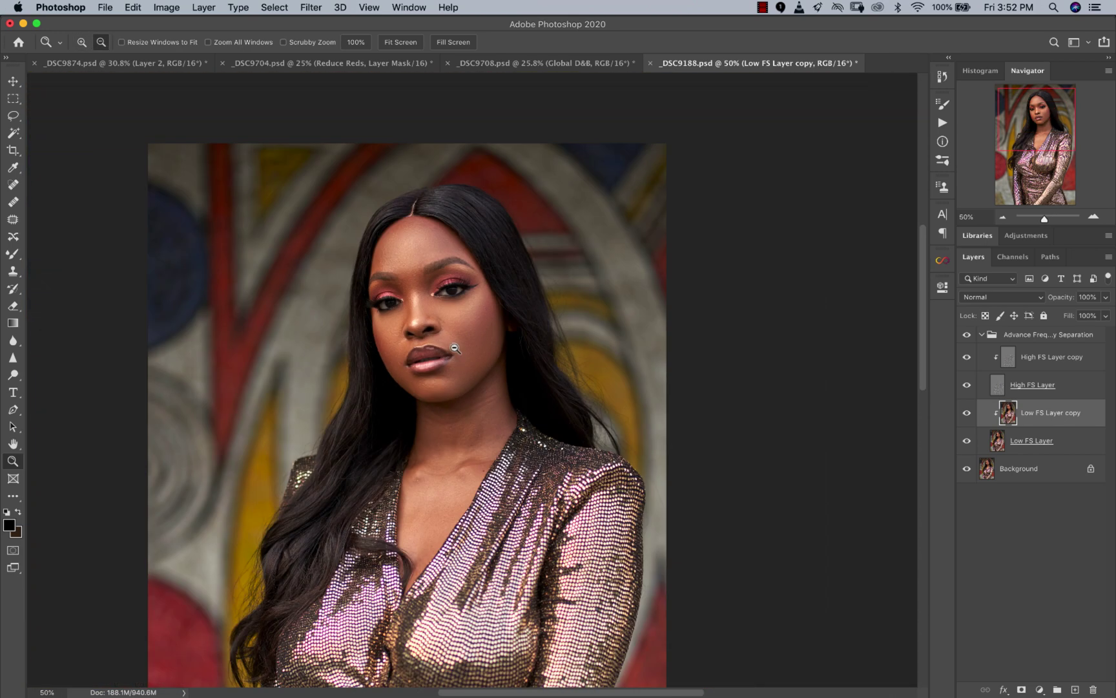
Blend the skin tones along the jaw and neck with the Mixer Brush, enlarging it from 175 to 300 px
key("b")
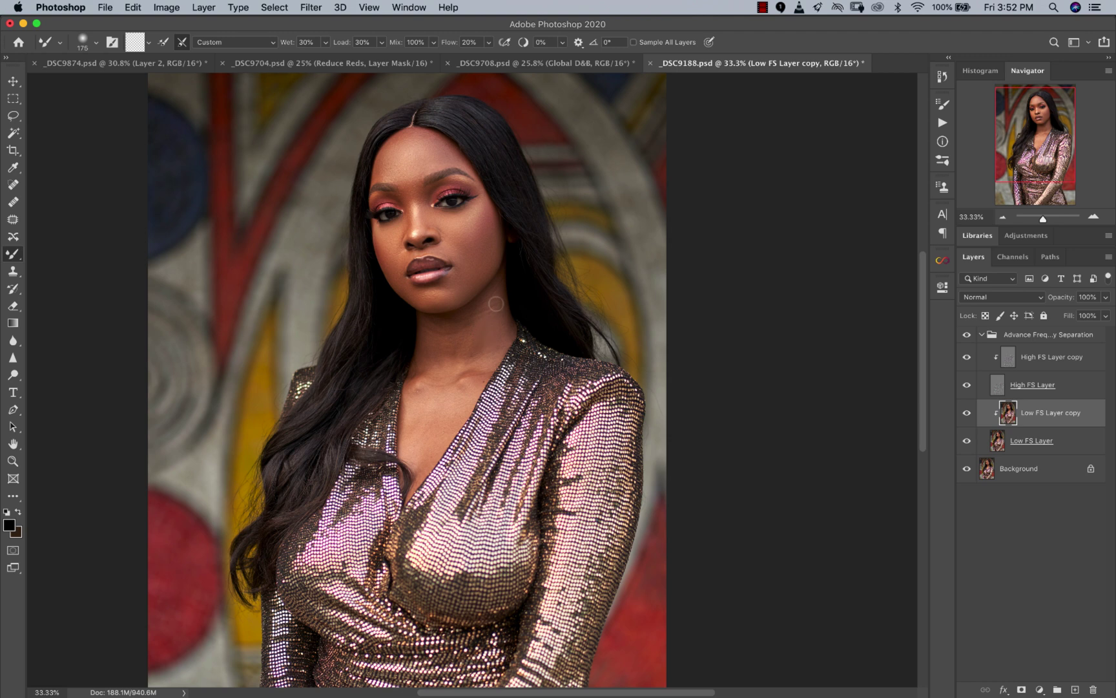
key("bracketright")
key("bracketright")
key("bracketright")
key("bracketleft")
key("bracketleft")
key("bracketright")
key("bracketright")
Try the Low FS Layer copy at 43% opacity and restore it to 100%
left_click(1112, 298)
left_click(1072, 315)
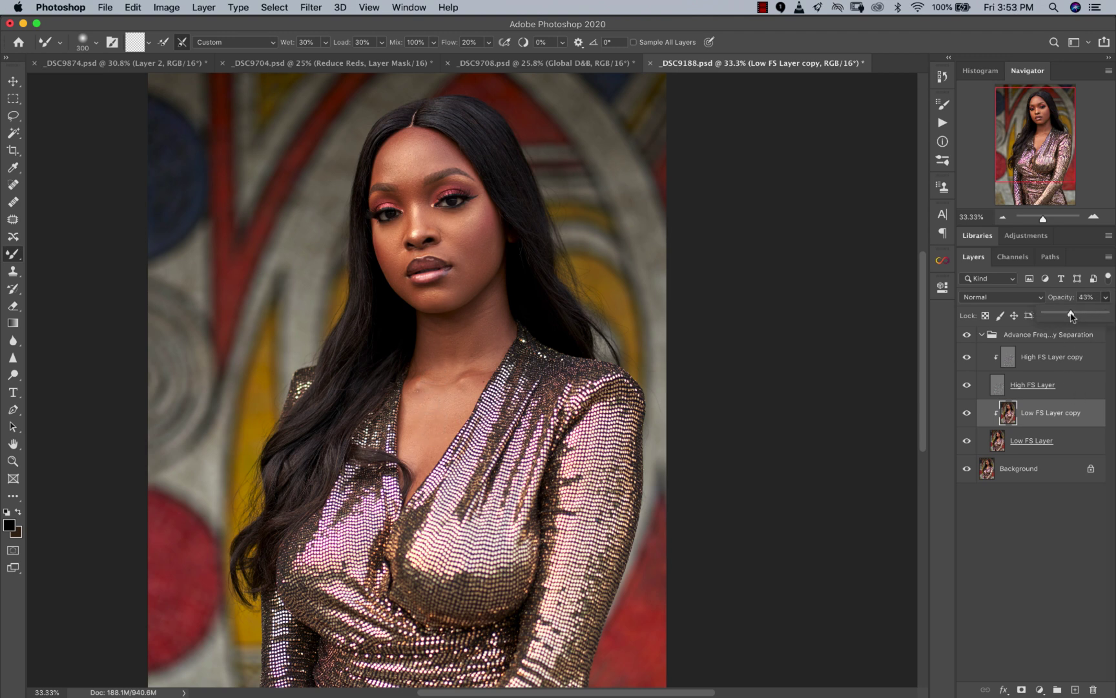
left_click_drag(1071, 316, 1115, 315)
left_click(982, 297)
left_click(980, 296)
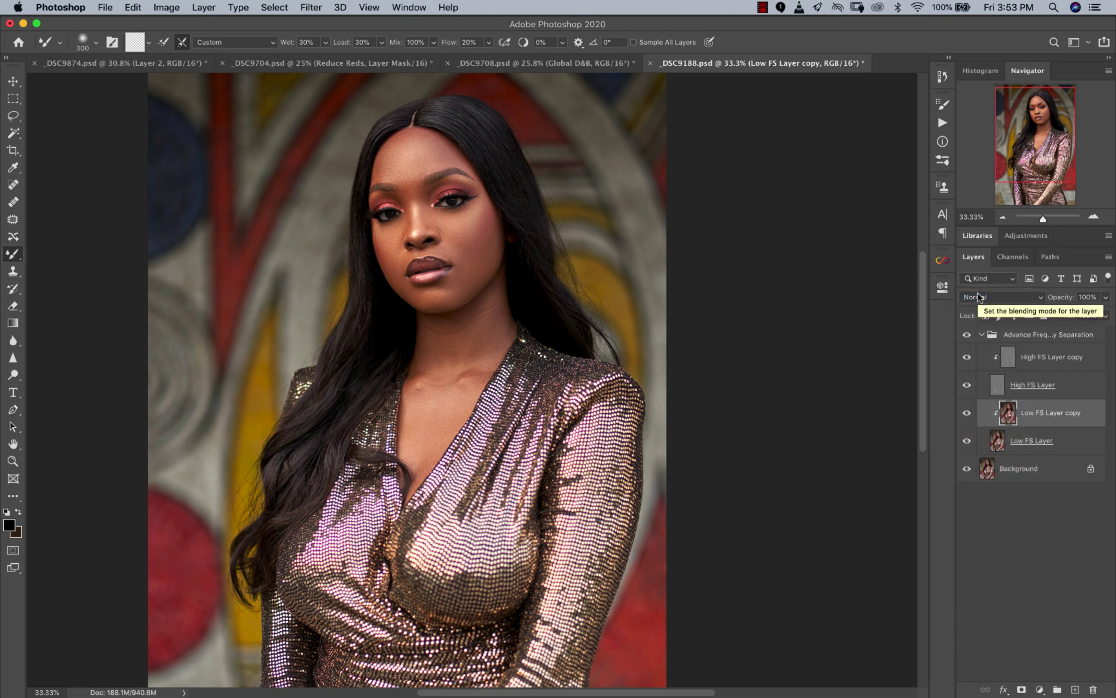
Refine the tones on the outer side of the near cheek in a closer view, varying the Mixer Brush size
key("z")
left_click(432, 220)
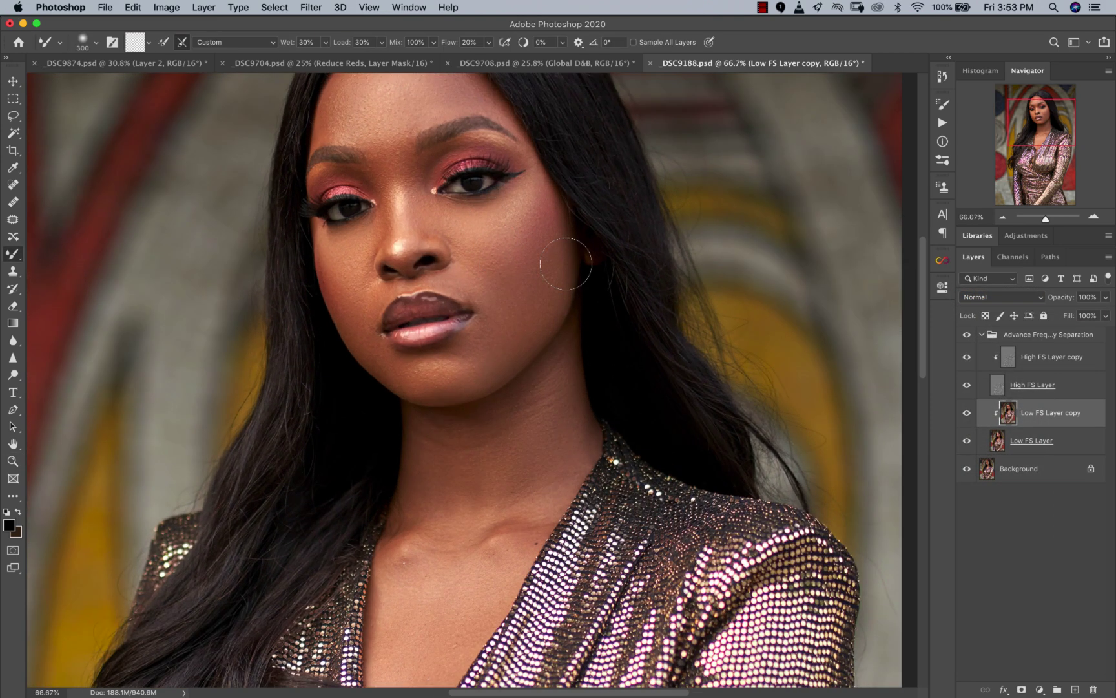
key("bracketleft")
key("bracketleft")
key("bracketleft")
key("bracketleft")
key("bracketleft")
key("bracketleft")
key("bracketleft")
key("bracketright")
key("bracketright")
key("bracketright")
key("bracketright")
Blend the near cheek from the full-portrait view with the Mixer Brush, starting at 200 px and enlarging it
key("z")
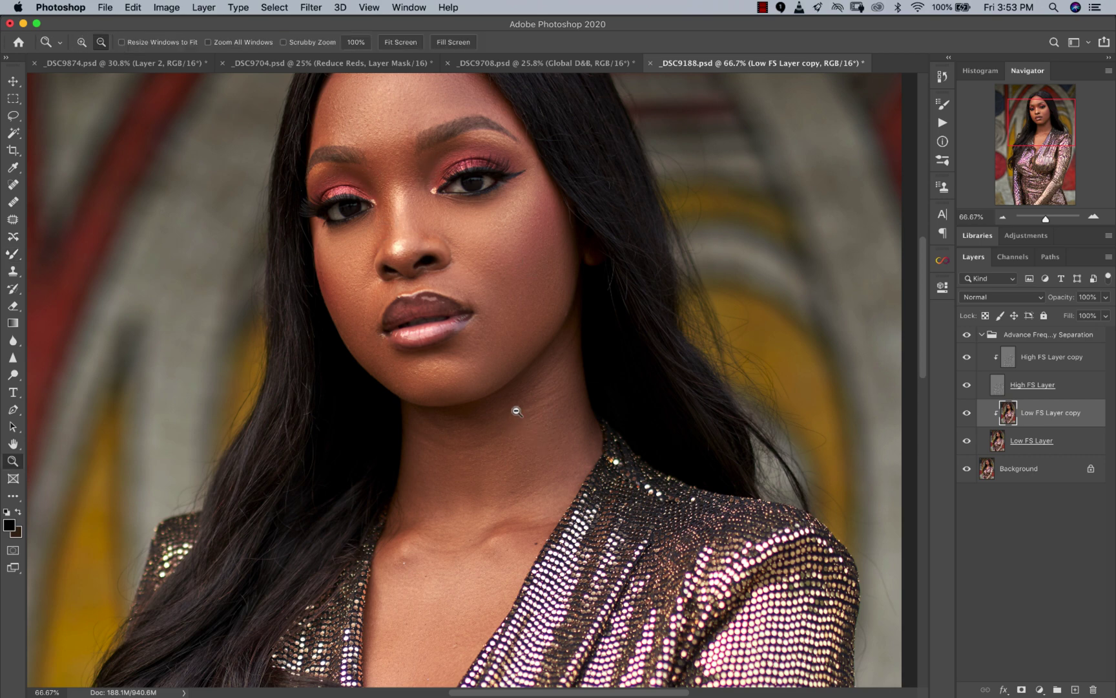
left_click(514, 406, "alt")
left_click(412, 451)
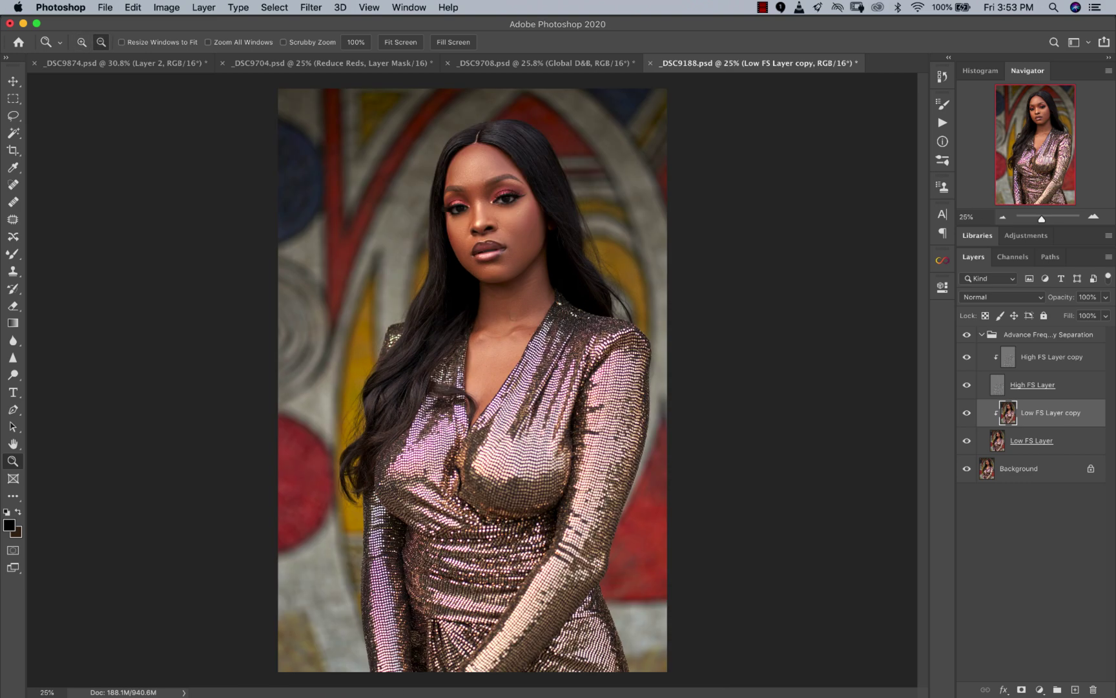
key("b")
key("bracketright")
key("bracketright")
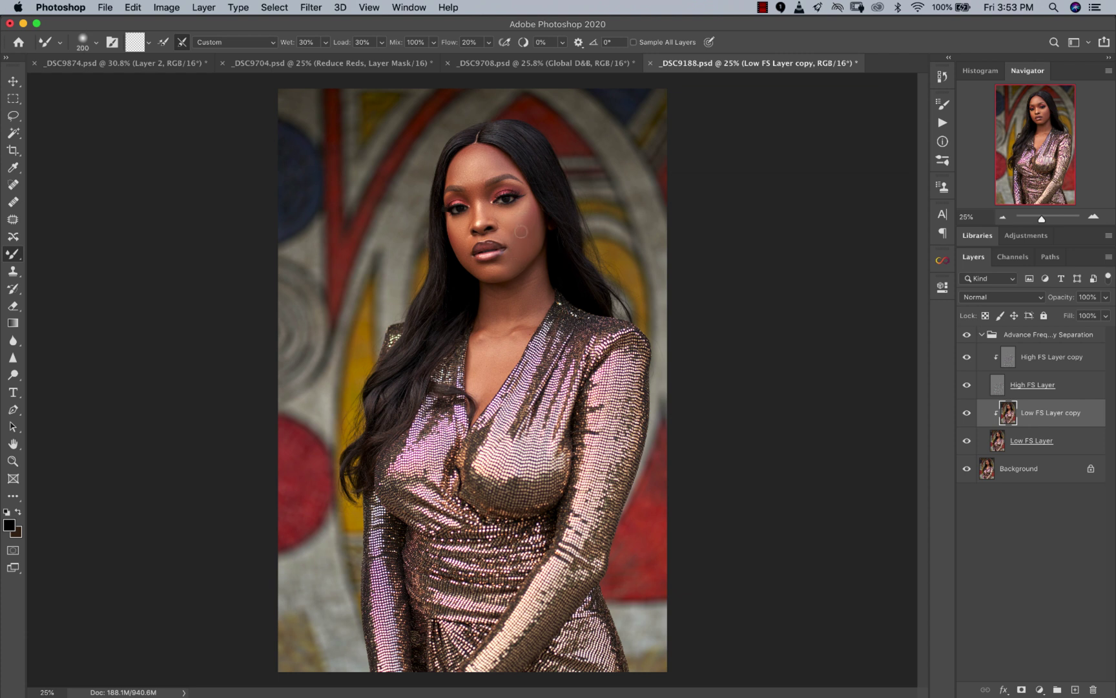
key("bracketright")
Toggle the Advance Frequency Separation group to compare before and after, and check the smoothed skin at several magnifications
left_click(967, 334)
left_click(968, 334)
left_click(967, 334)
left_click(967, 335)
left_click(967, 338)
left_click(968, 338)
left_click(967, 339)
left_click(967, 339)
key("z")
left_click(485, 387, "alt")
left_click(485, 386, "alt")
left_click(485, 386)
left_click(511, 353)
left_click(525, 343)
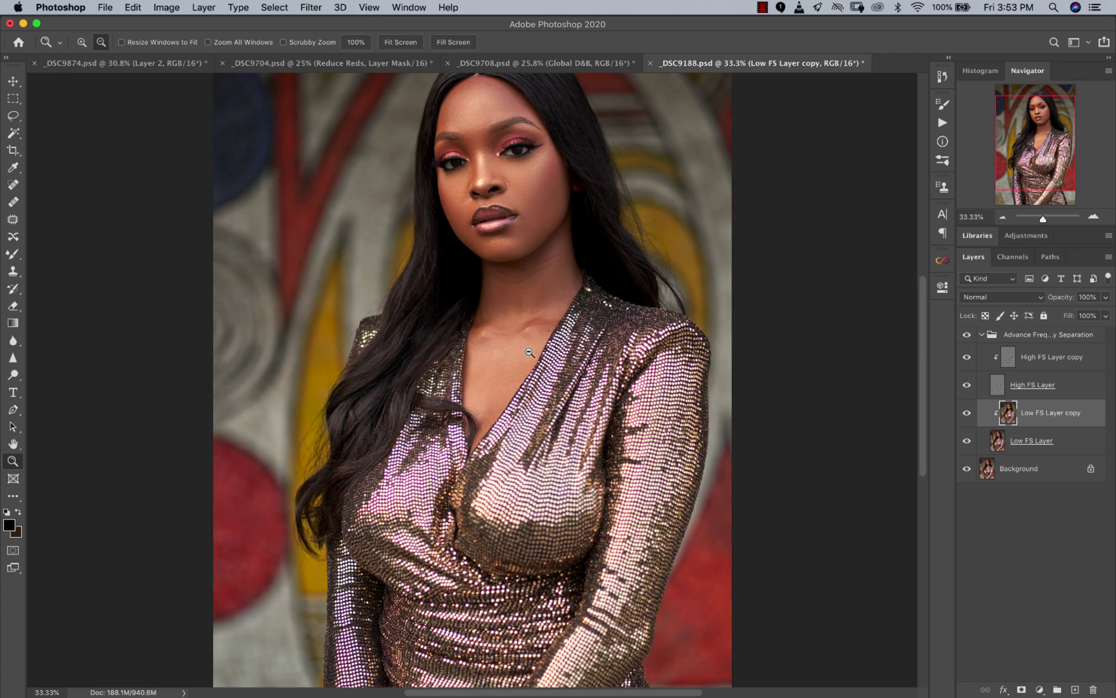
Lower the Low FS Layer copy's opacity to 63% to soften the smoothing effect
left_click(525, 346, "alt")
key("b")
left_click(1105, 297)
left_click_drag(1109, 313, 1083, 331)
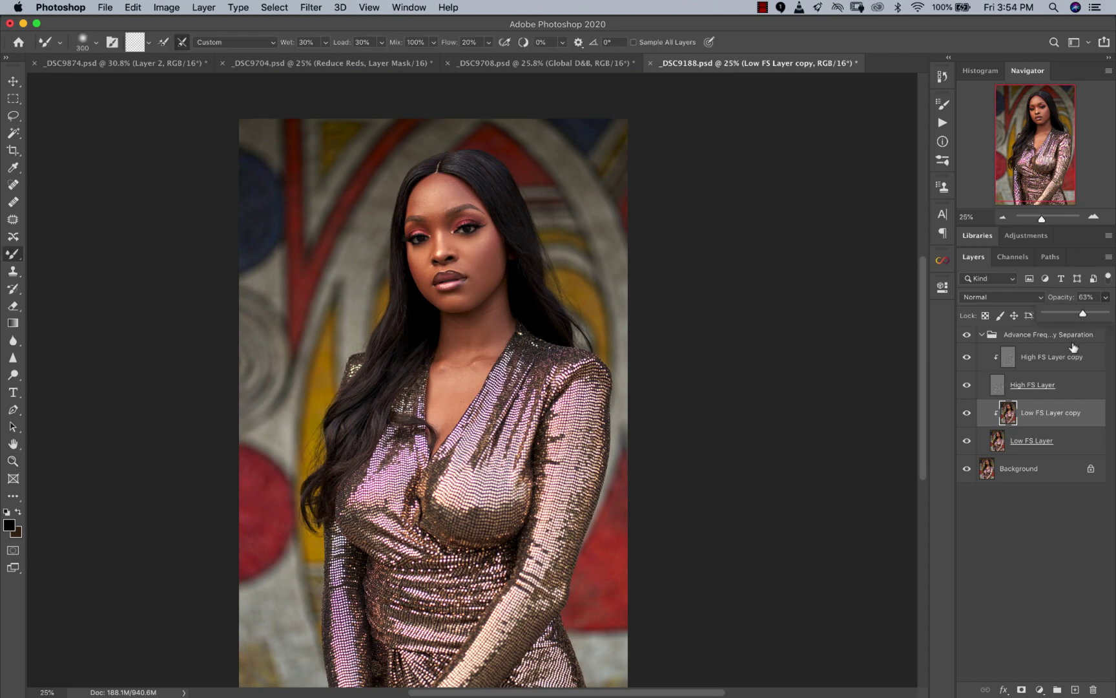
left_click(972, 344)
Review the reduced smoothing on the full portrait and closer on the face
key("z")
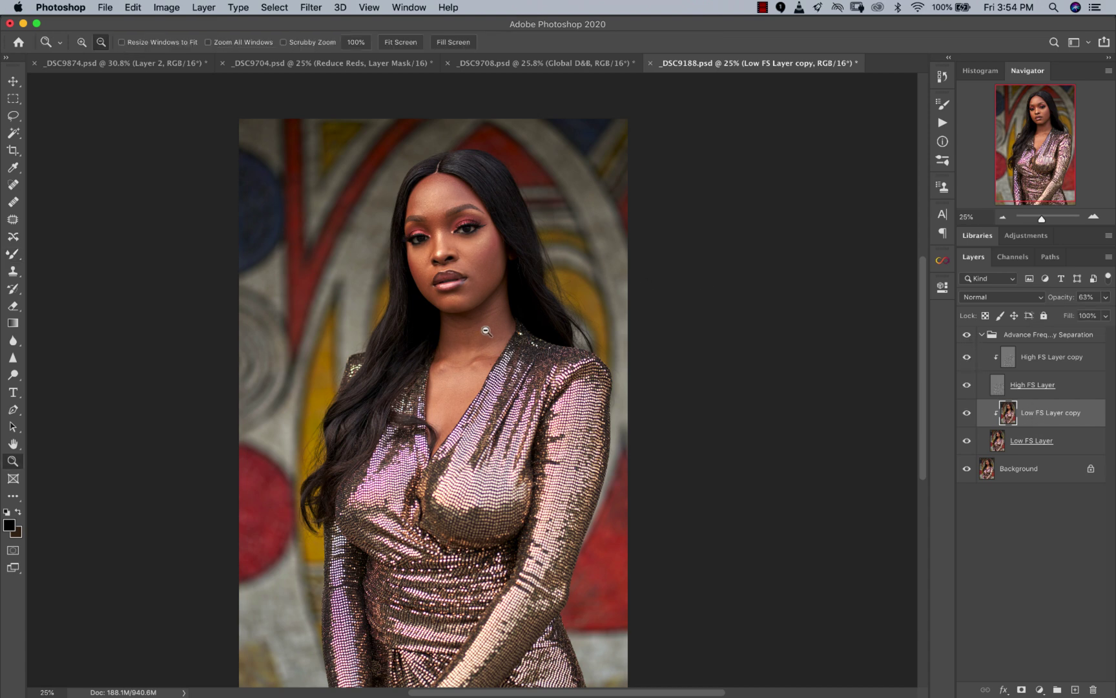
left_click(461, 347, "alt")
left_click(468, 349, "alt")
key("super+0")
left_click(496, 378)
key("b")
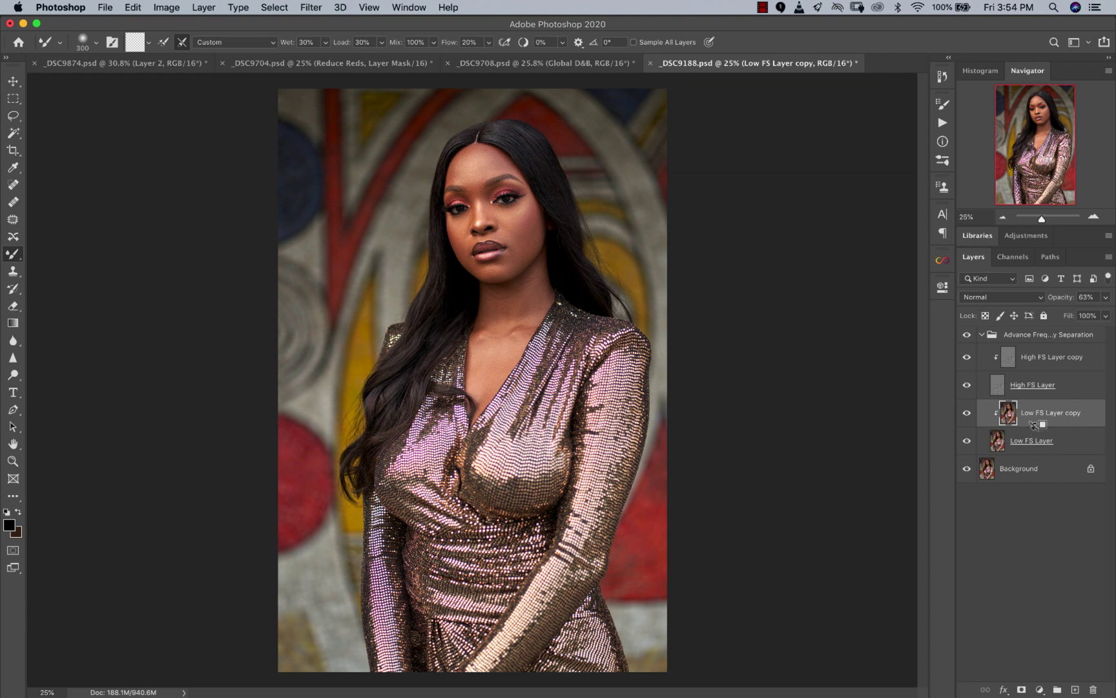
key("z")
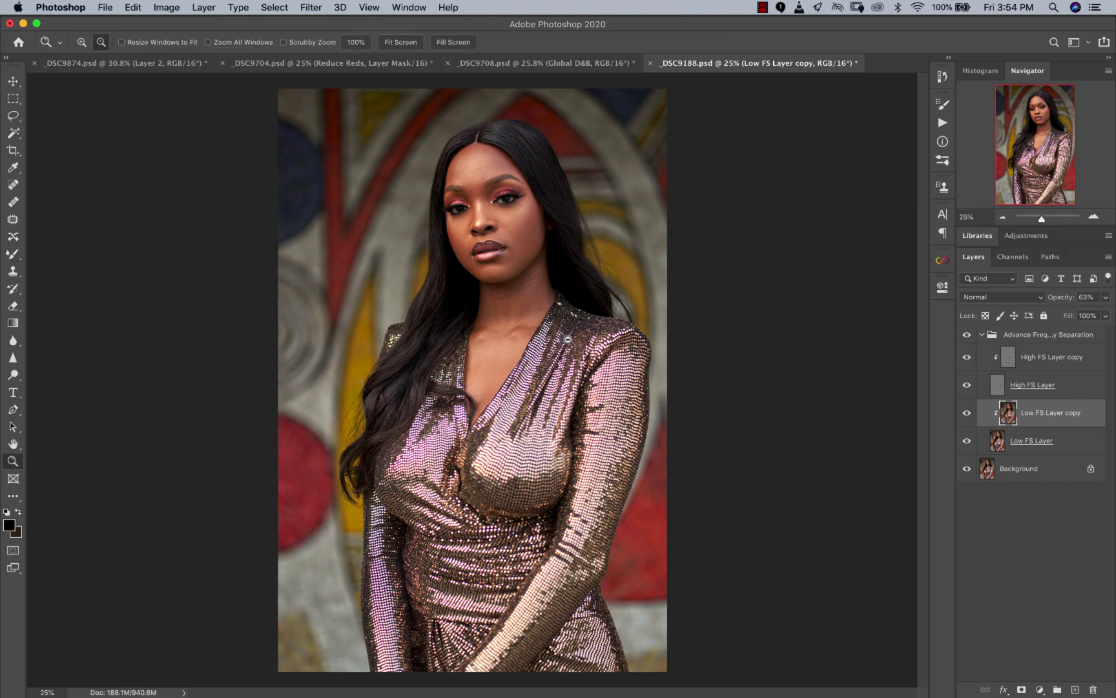
left_click(550, 342, "alt")
left_click(431, 329, "alt")
left_click(485, 291)
left_click(486, 278)
left_click(485, 278)
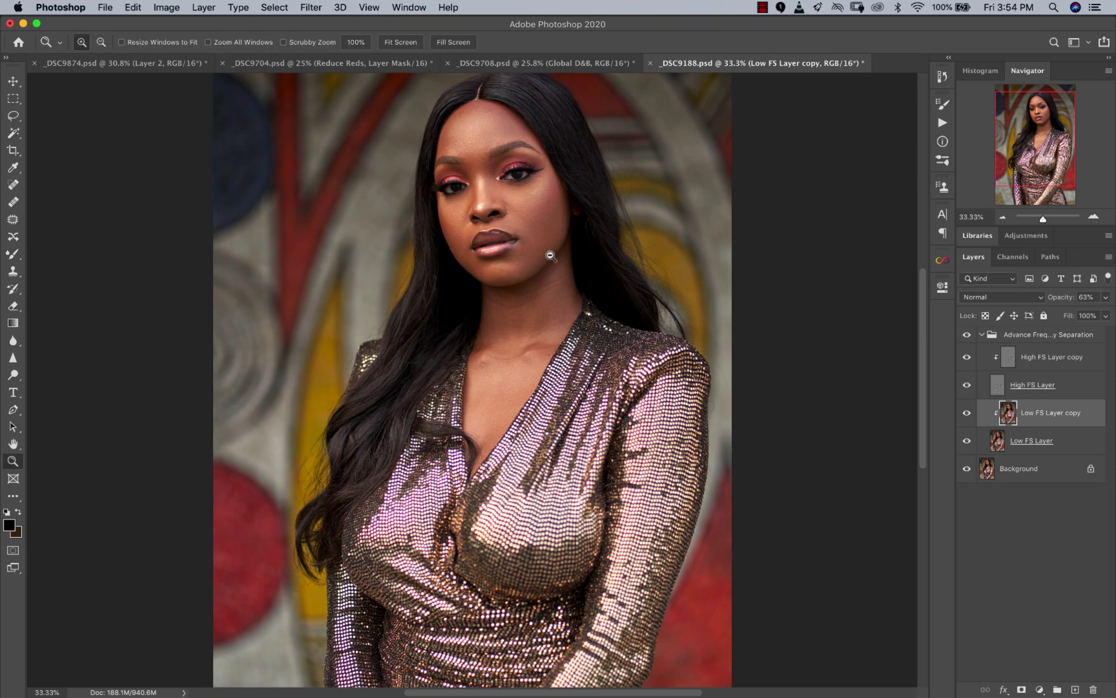
left_click(546, 256, "alt")
Run the Global Dodge and Burn action above the collapsed Advance Frequency Separation group and expand the new group
key("b")
left_click(941, 124)
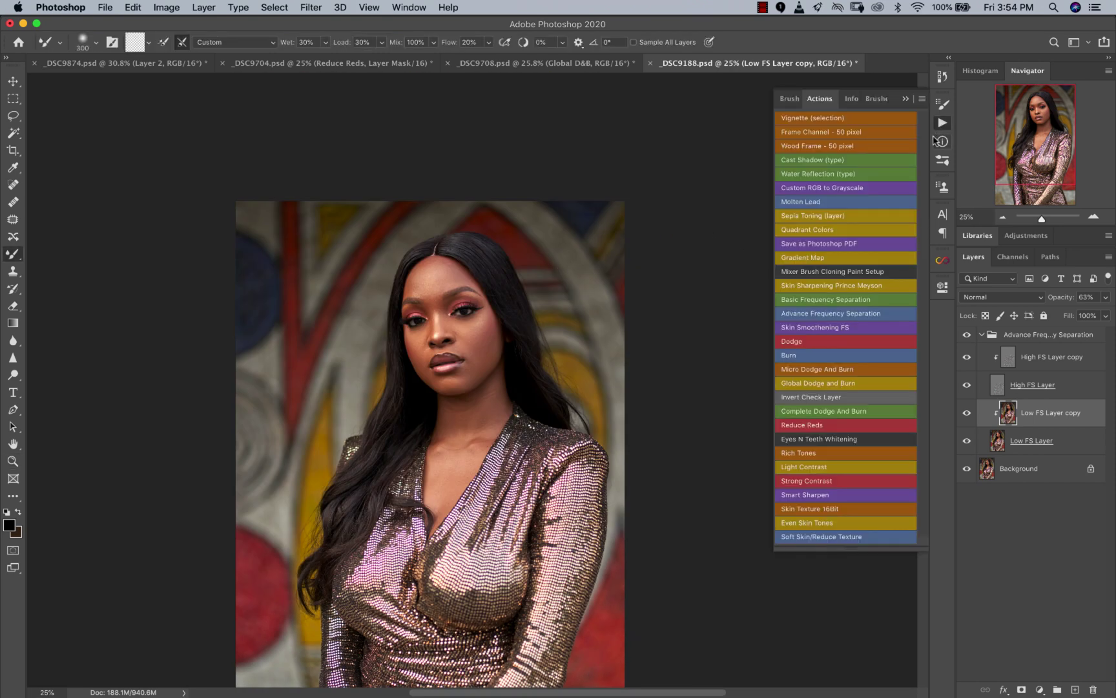
left_click(988, 336)
left_click(982, 334)
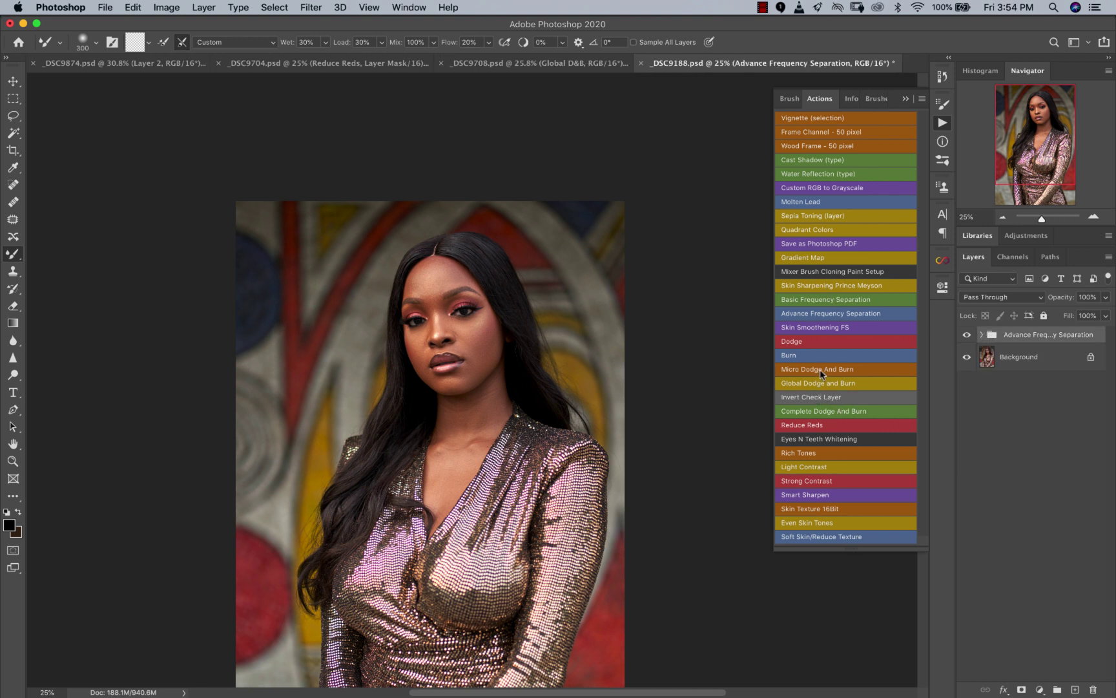
left_click(819, 385)
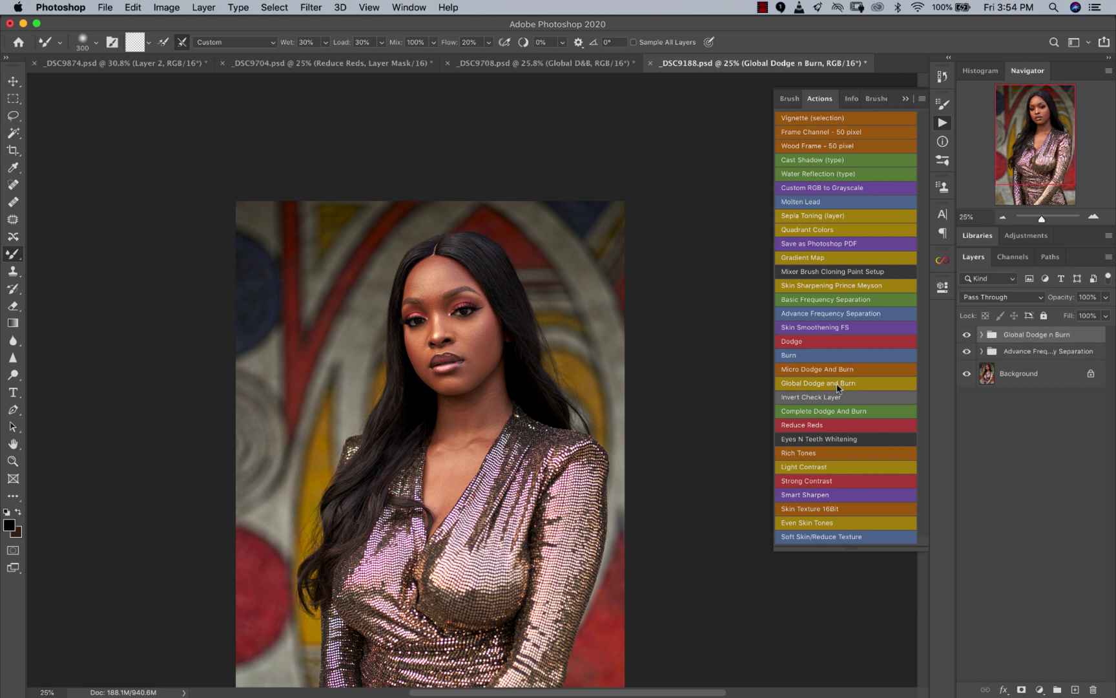
left_click(943, 124)
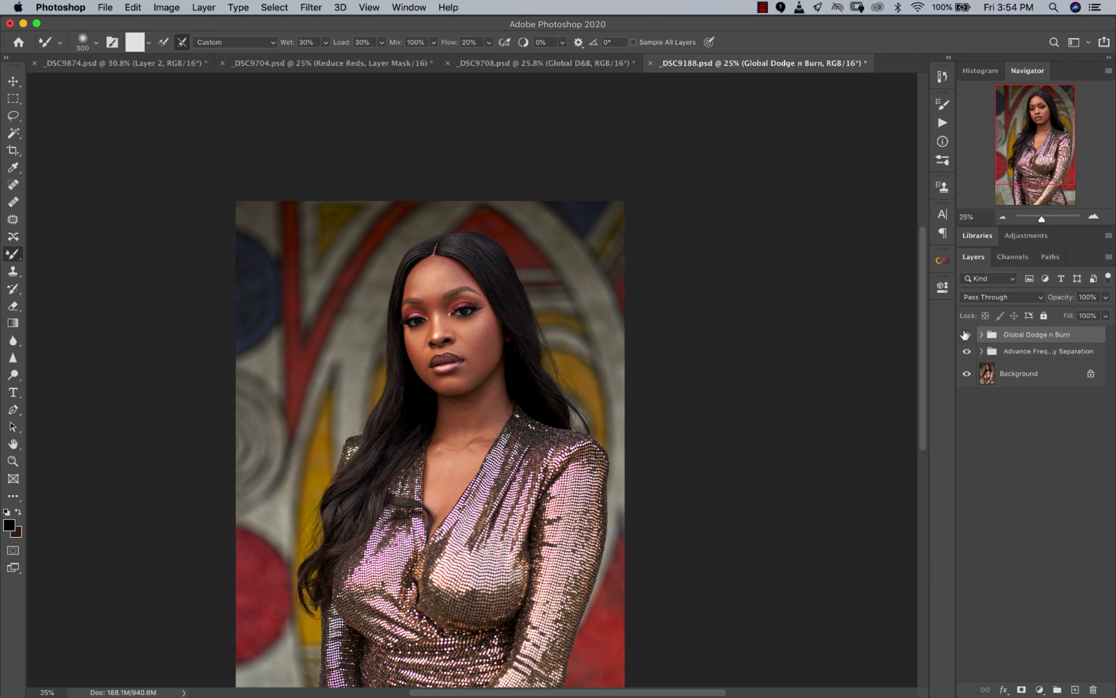
left_click(981, 335)
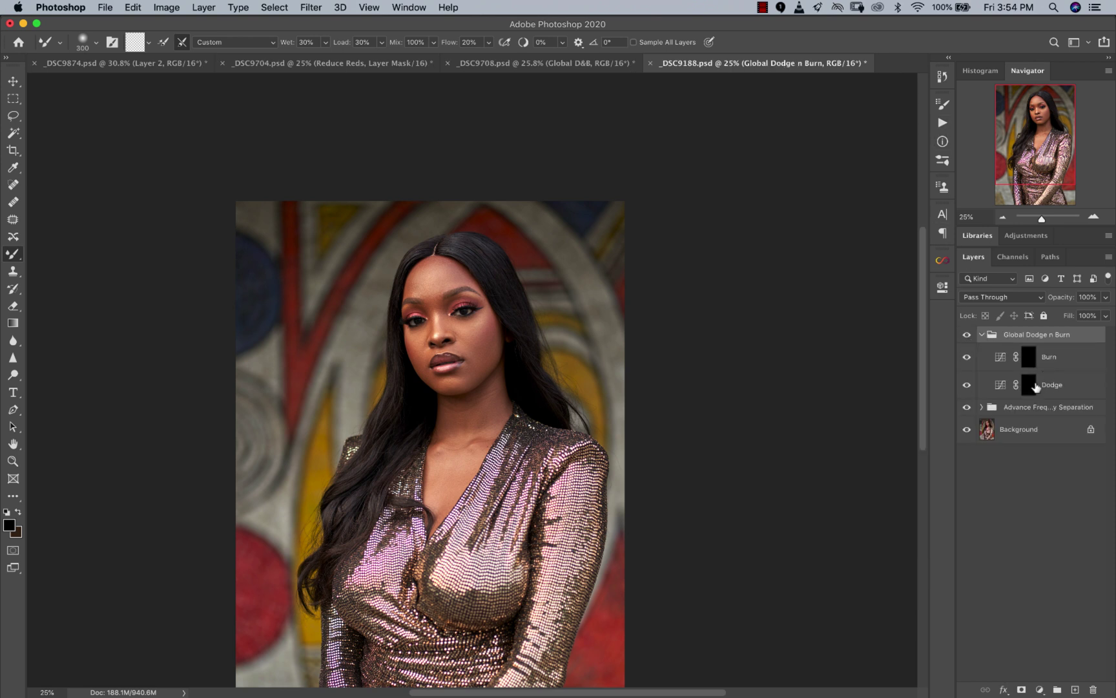
Select the Dodge layer mask and set up the Brush tool with 3% flow and white as the foreground colour
left_click(1028, 385)
left_click(9, 259)
left_click(52, 253)
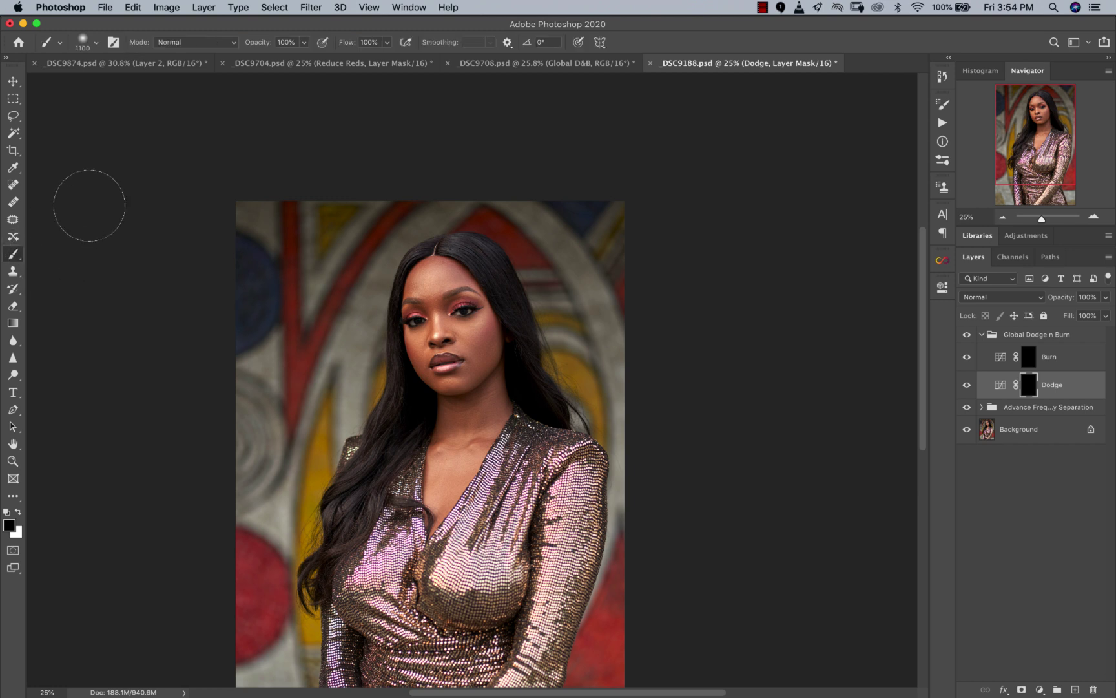
left_click(373, 42)
left_click(386, 44)
left_click_drag(340, 61, 328, 61)
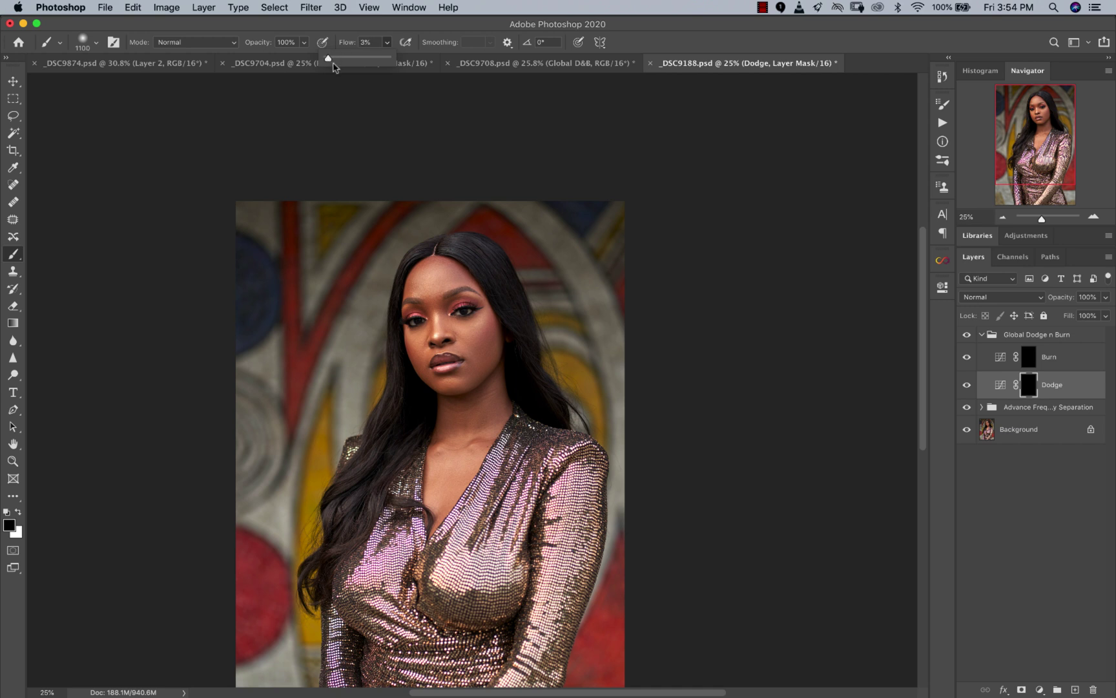
left_click(992, 296)
left_click(992, 292)
key("x")
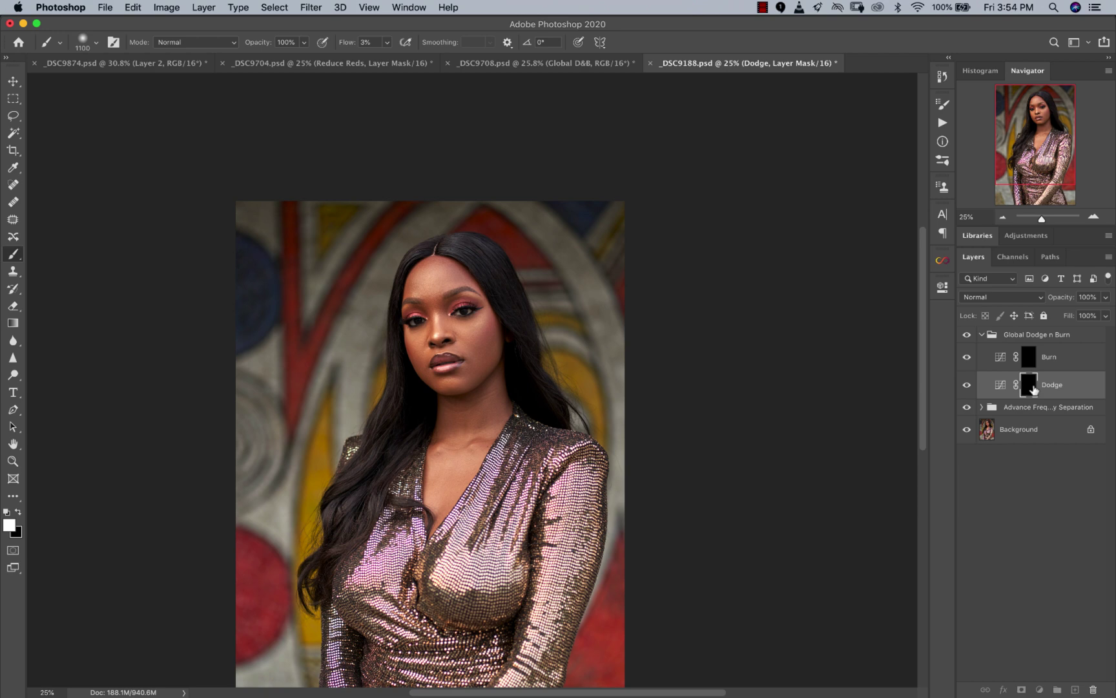
Brighten the centre of the forehead by painting softly on the Dodge mask with a brush of about 250 px
key("z")
left_click(478, 405)
scroll(499, 404, "down", 3)
key("bracketleft")
key("bracketleft")
key("bracketleft")
key("bracketleft")
key("bracketleft")
key("bracketleft")
key("bracketleft")
key("bracketleft")
key("bracketleft")
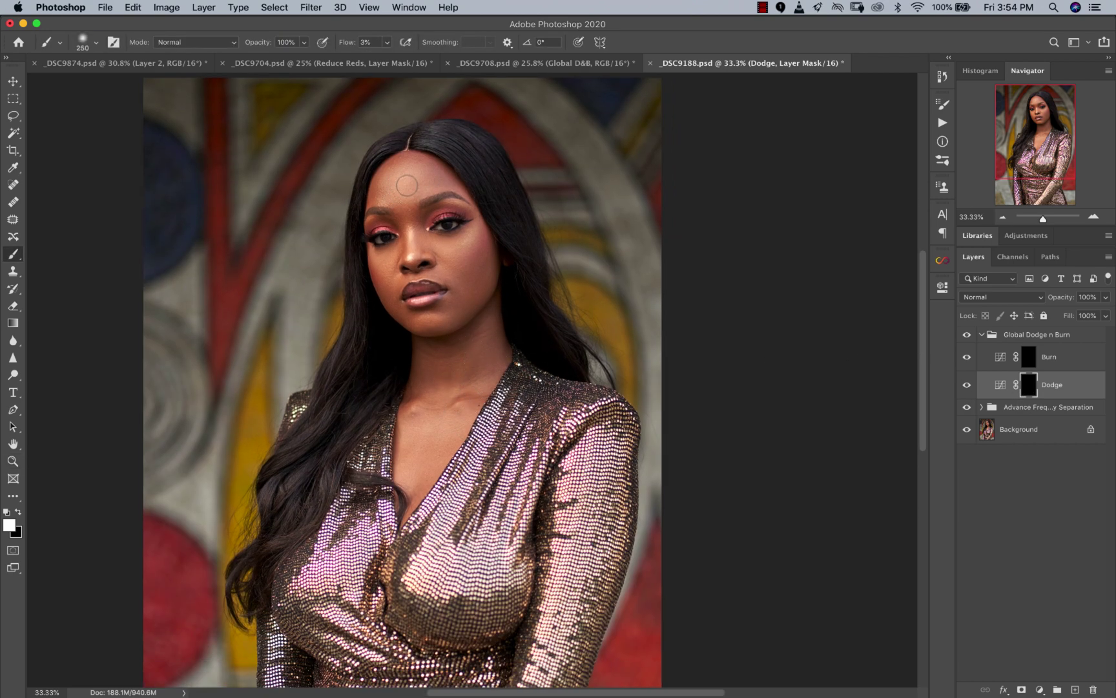
key("bracketright")
mouse_move(404, 181)
left_mouse_down()
mouse_move(416, 194)
mouse_move(404, 175)
left_mouse_up()
Paint highlights under the eyes and across both cheeks on the Dodge mask
key("bracketleft")
key("bracketleft")
key("bracketleft")
left_click_drag(448, 252, 451, 251)
key("bracketright")
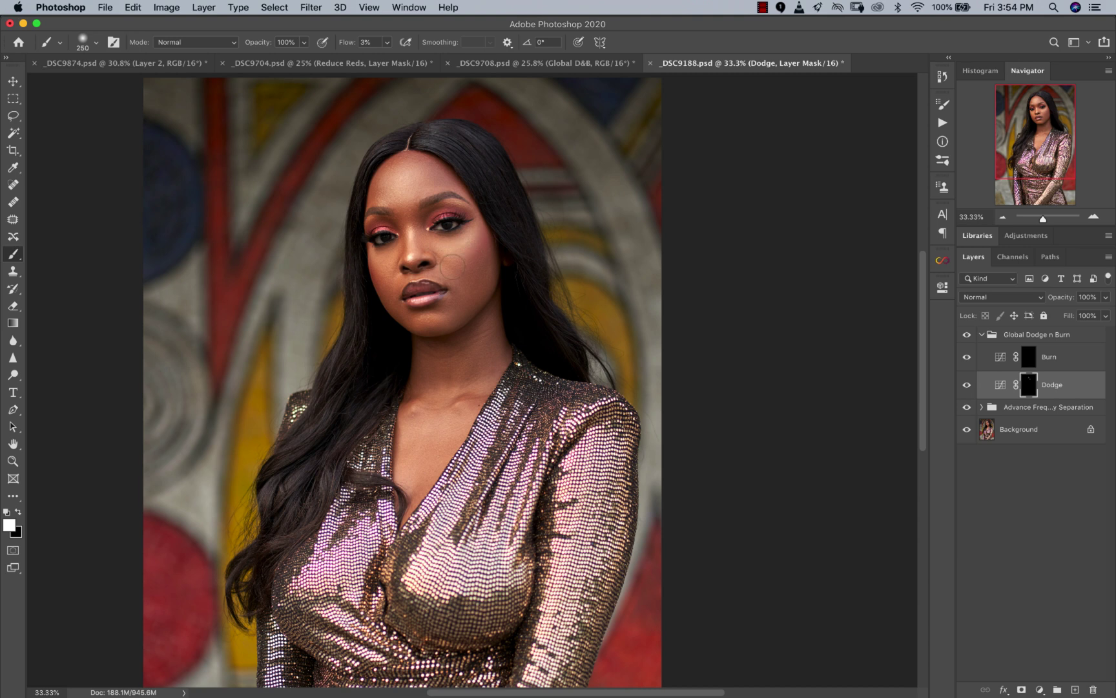
left_click_drag(459, 244, 391, 257)
Dodge the bridge of the nose with a brush of about 100 px and brighten the chest skin with an adjusted brush size
key("bracketleft")
key("bracketleft")
key("bracketleft")
key("bracketleft")
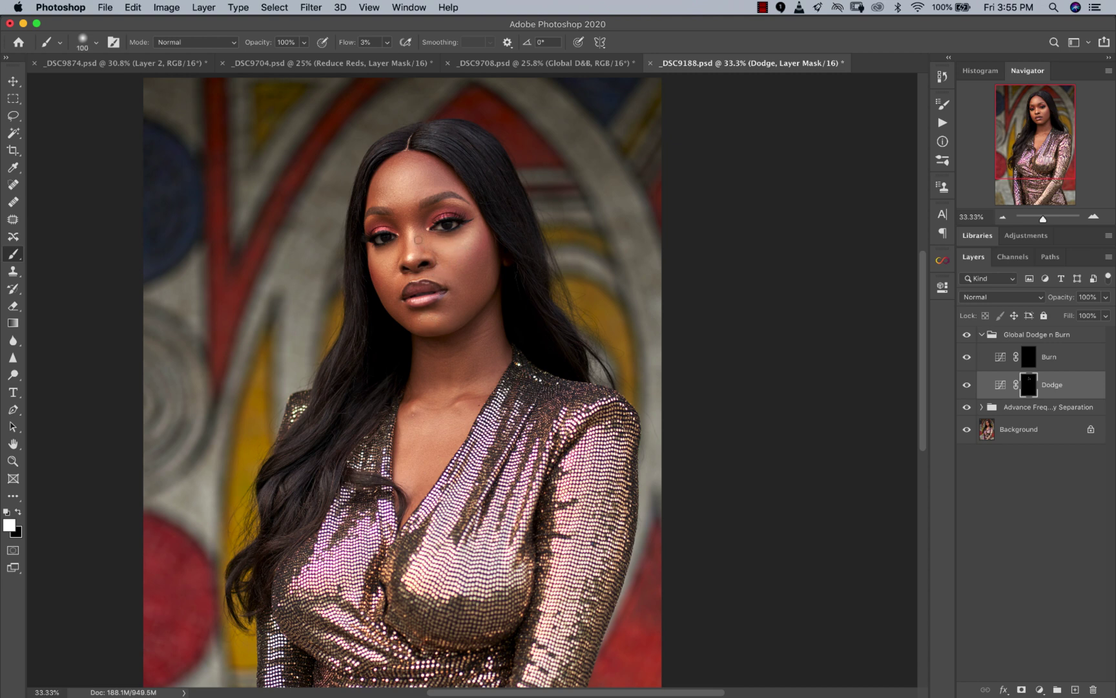
key("bracketleft")
key("bracketleft")
key("bracketleft")
key("bracketleft")
key("bracketleft")
key("bracketright")
key("bracketright")
key("bracketright")
key("bracketleft")
key("bracketleft")
left_click_drag(447, 423, 423, 424)
Toggle the Dodge layer's visibility on the full portrait to compare before and after
key("z")
left_click(455, 429, "alt")
left_click(456, 429, "alt")
key("b")
left_click(967, 386)
left_click(967, 385)
left_click(968, 388)
left_click(968, 388)
left_click(967, 388)
key("z")
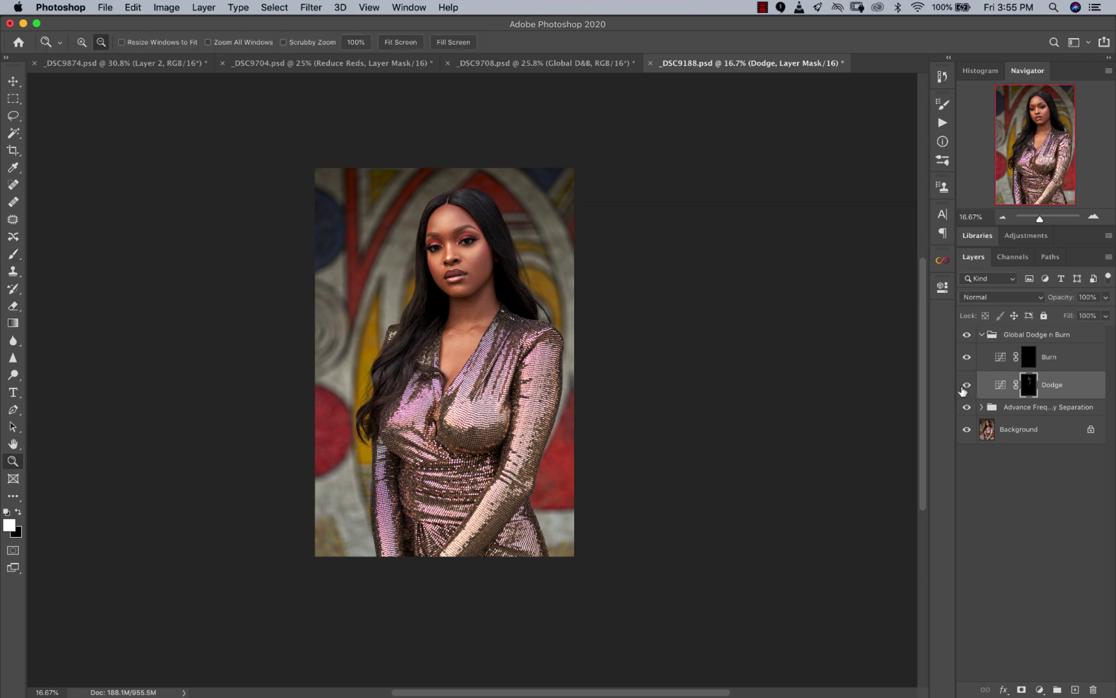
Select the Burn layer mask and paint in shadows along the hairline and facial contours, varying the soft brush size
left_click(440, 227)
key("b")
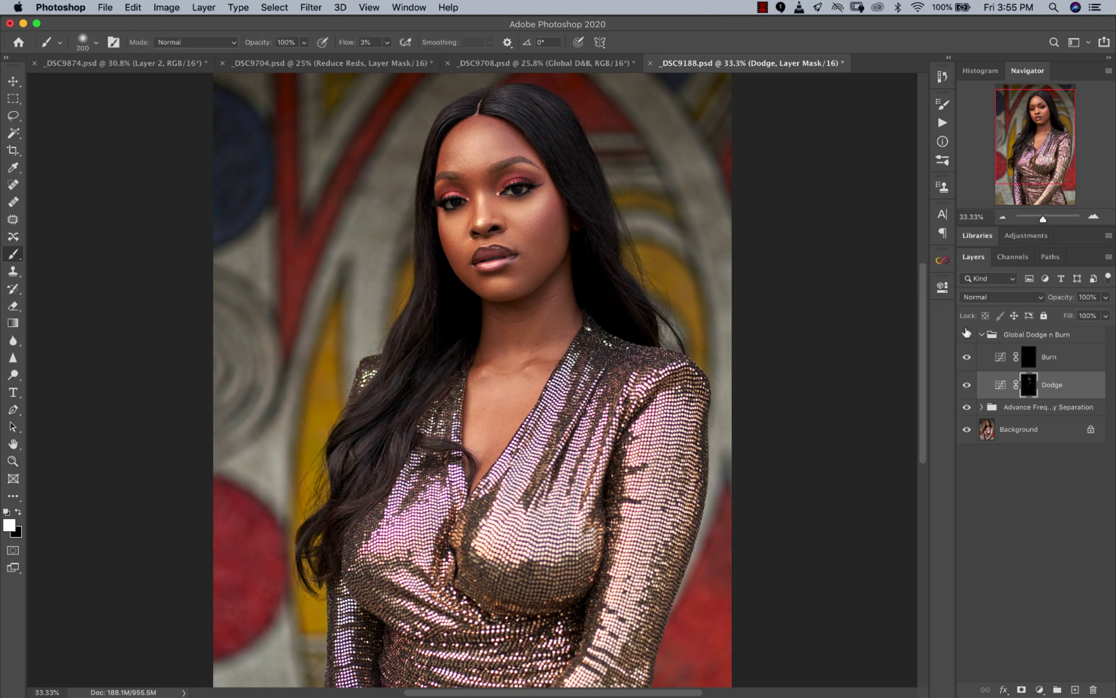
left_click(1031, 356)
key("bracketright")
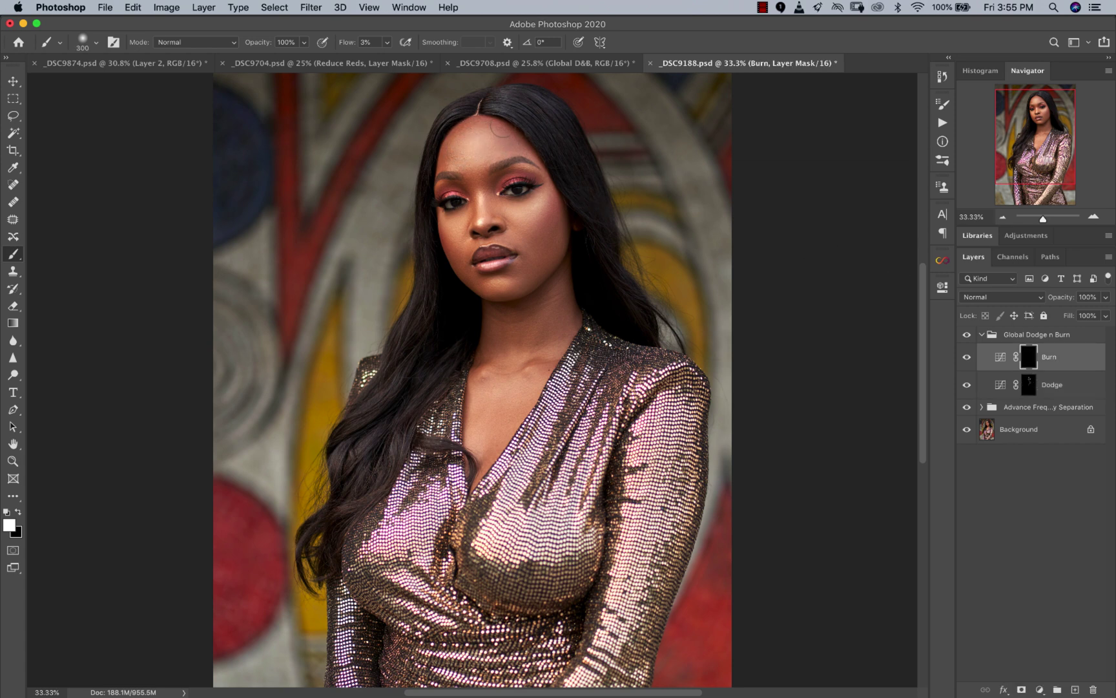
key("bracketright")
key("bracketleft")
key("bracketleft")
key("bracketleft")
key("bracketleft")
key("bracketleft")
key("bracketright")
key("bracketright")
key("bracketright")
key("bracketleft")
Toggle the Burn layer's visibility and examine the shaped light on the portrait at several magnifications
left_click(967, 357)
left_click(967, 356)
key("z")
left_click(523, 475, "alt")
left_click(525, 478, "alt")
left_click(455, 336)
left_click(457, 291)
left_click(496, 269, "alt")
scroll(474, 369, "down", 2)
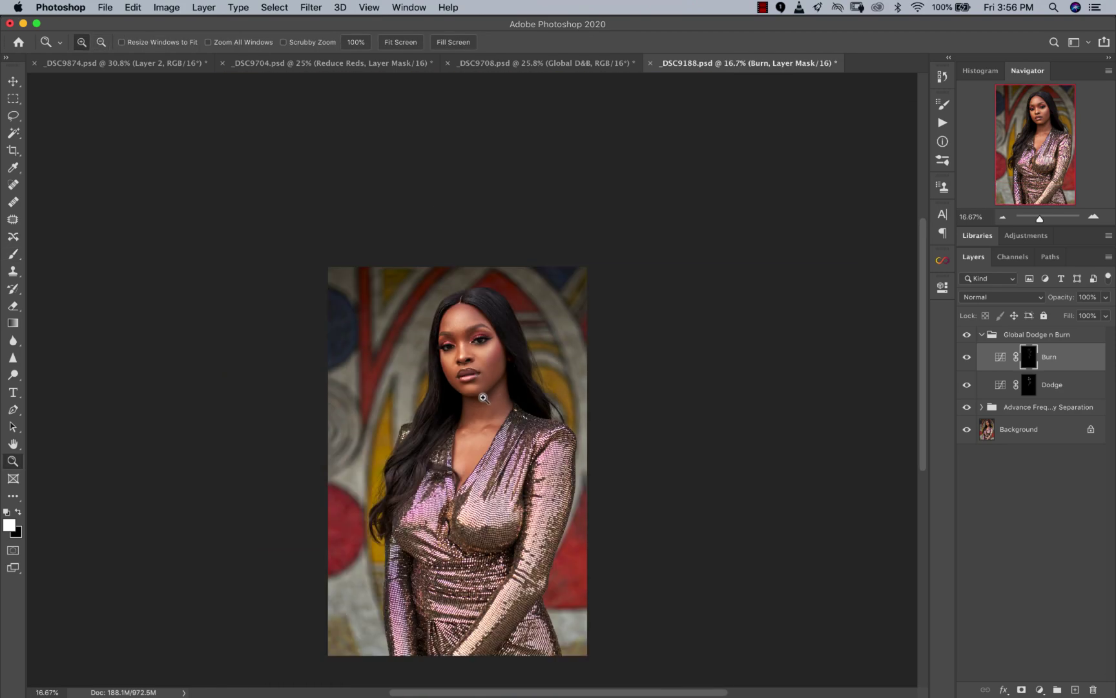
scroll(473, 369, "up", 2)
key("b")
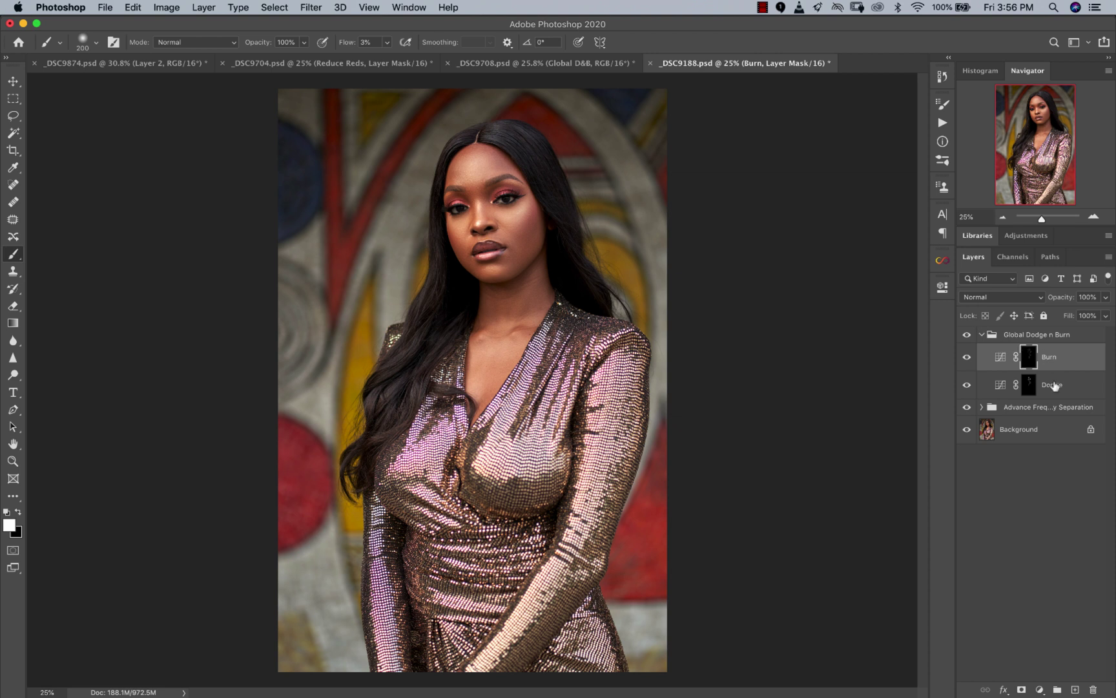
Lower the Dodge layer's opacity to 82% and reselect the Burn layer
left_click(1052, 384)
left_click(1106, 298)
mouse_move(1090, 316)
left_mouse_down()
mouse_move(1076, 317)
mouse_move(1094, 316)
left_mouse_up()
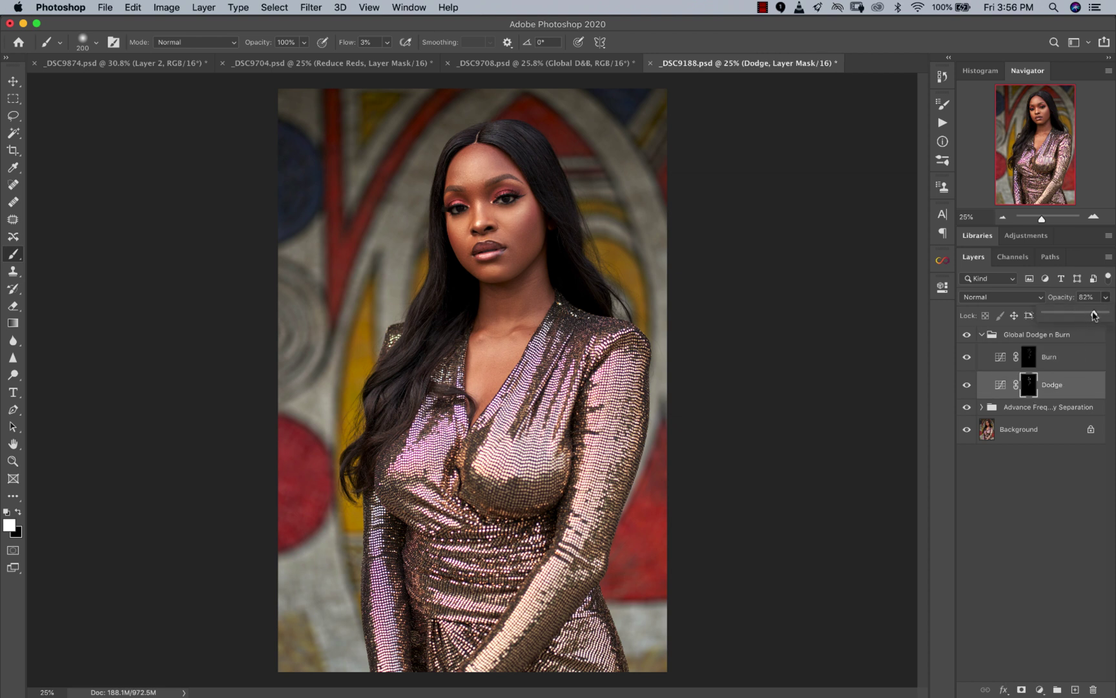
left_click(1064, 357)
key("z")
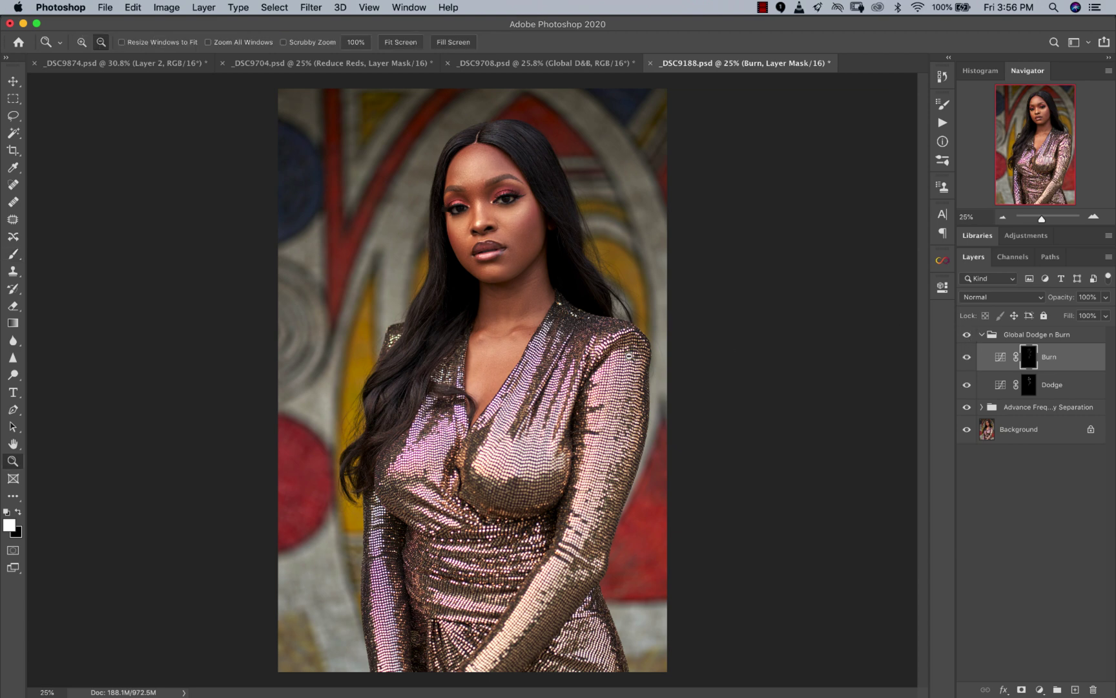
left_click(664, 355)
left_click(664, 355, "alt")
key("b")
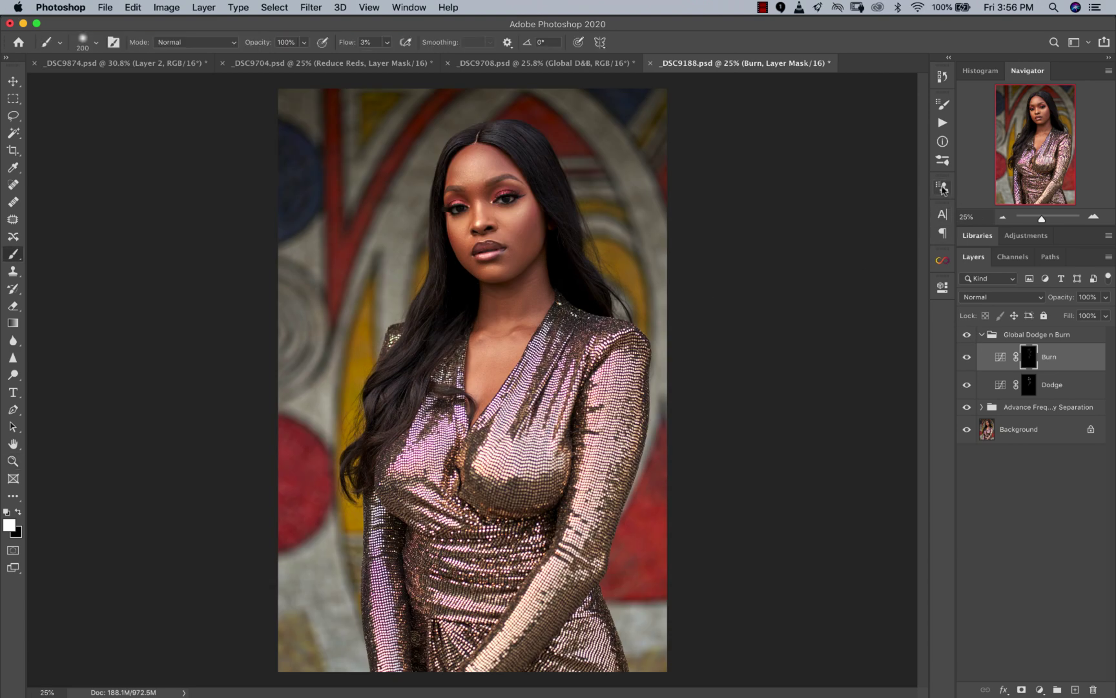
Collapse the Global Dodge n Burn group and run the Eyes N Teeth Whitening action above it
left_click(942, 122)
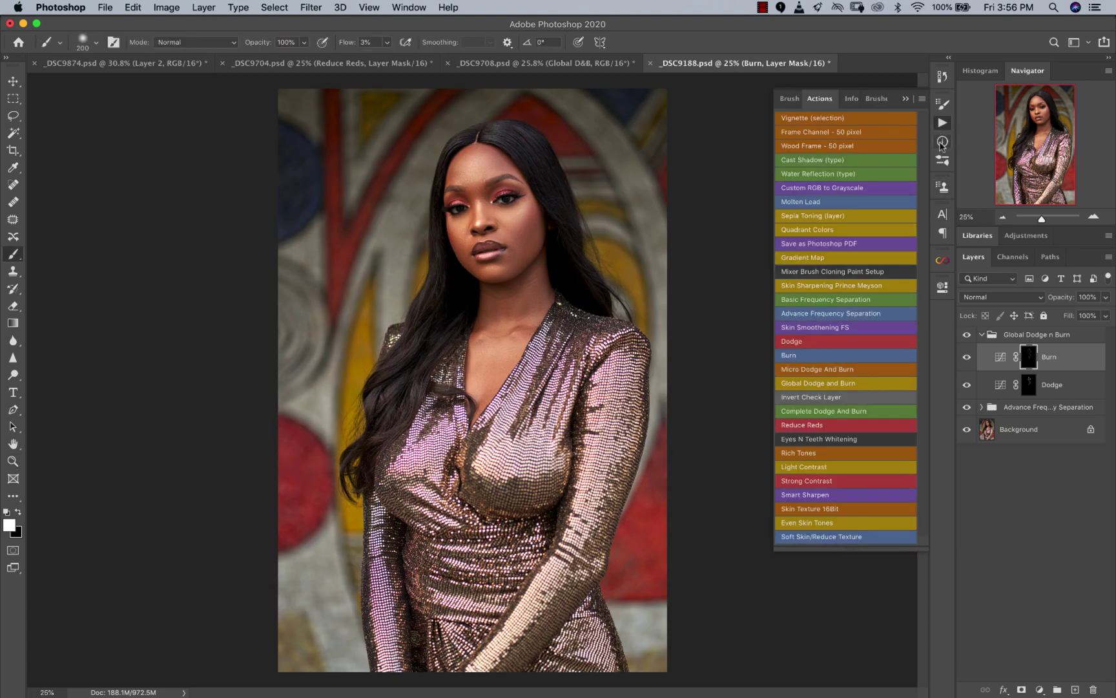
left_click(987, 336)
left_click(982, 335)
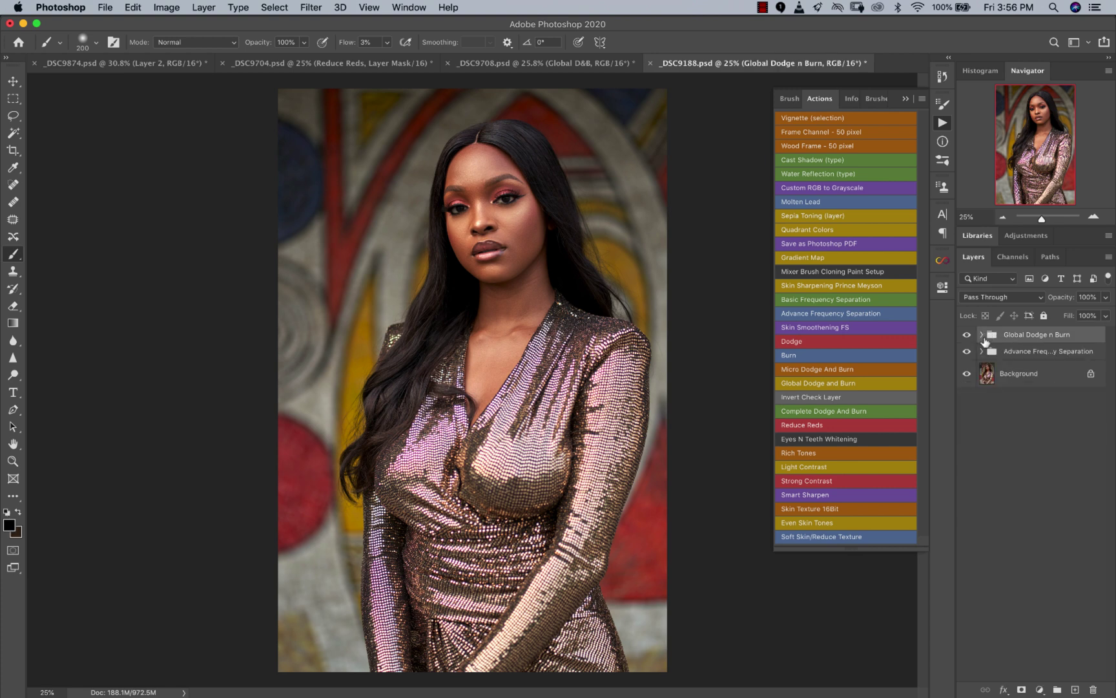
left_click(824, 439)
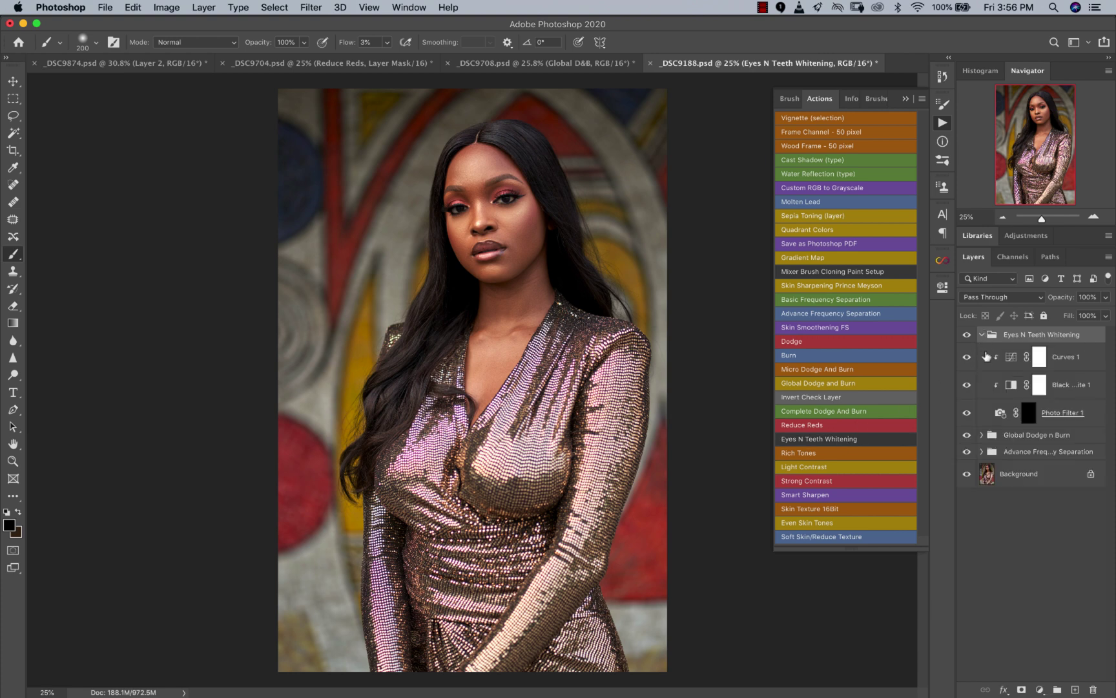
Select the Photo Filter 1 layer mask and raise the brush flow to 100%
left_click(1023, 417)
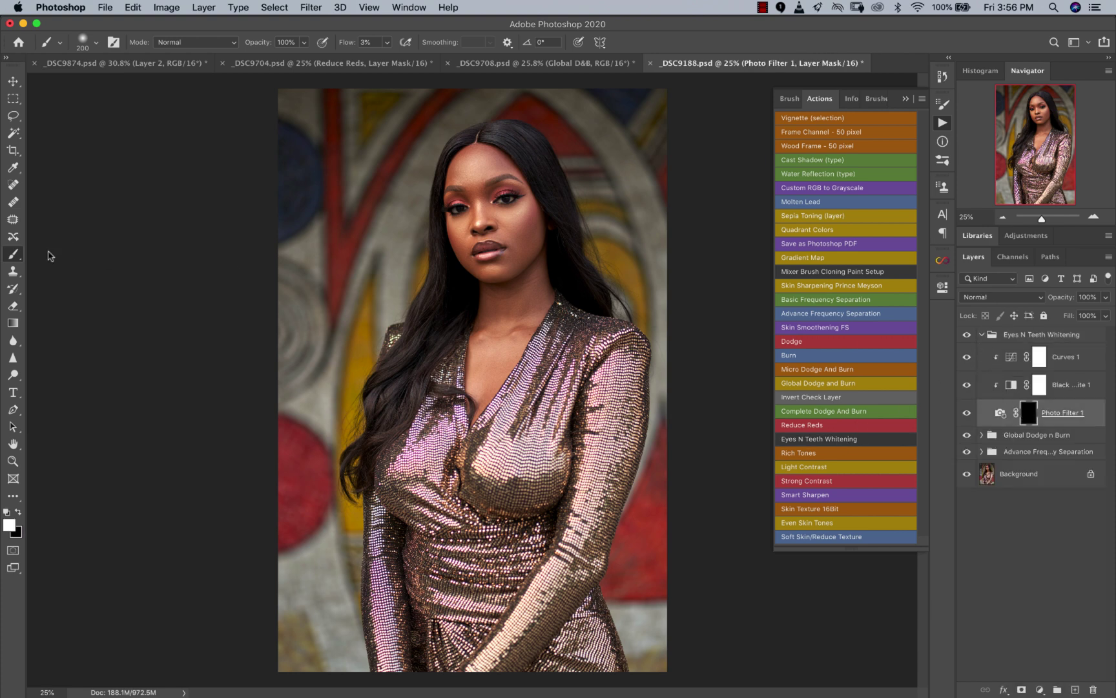
left_click_drag(387, 47, 664, 49)
left_click(1011, 297)
left_click(1011, 294)
Paint over the whites of both eyes on the Photo Filter 1 mask with a small brush of about 30 px
key("z")
left_click(585, 215)
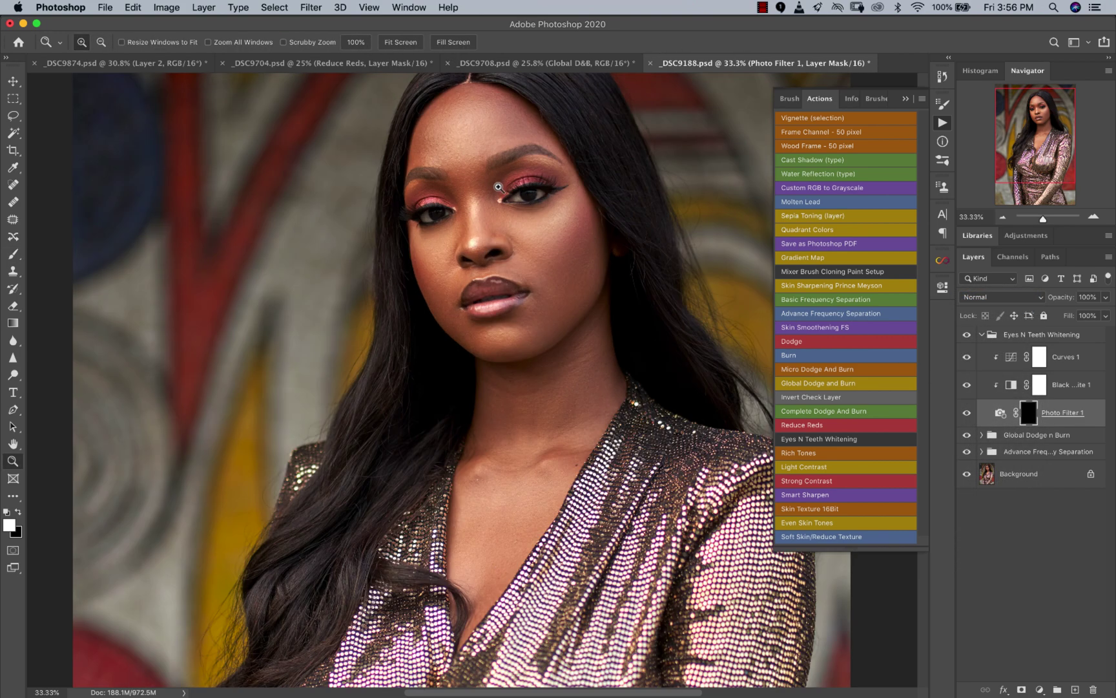
key("b")
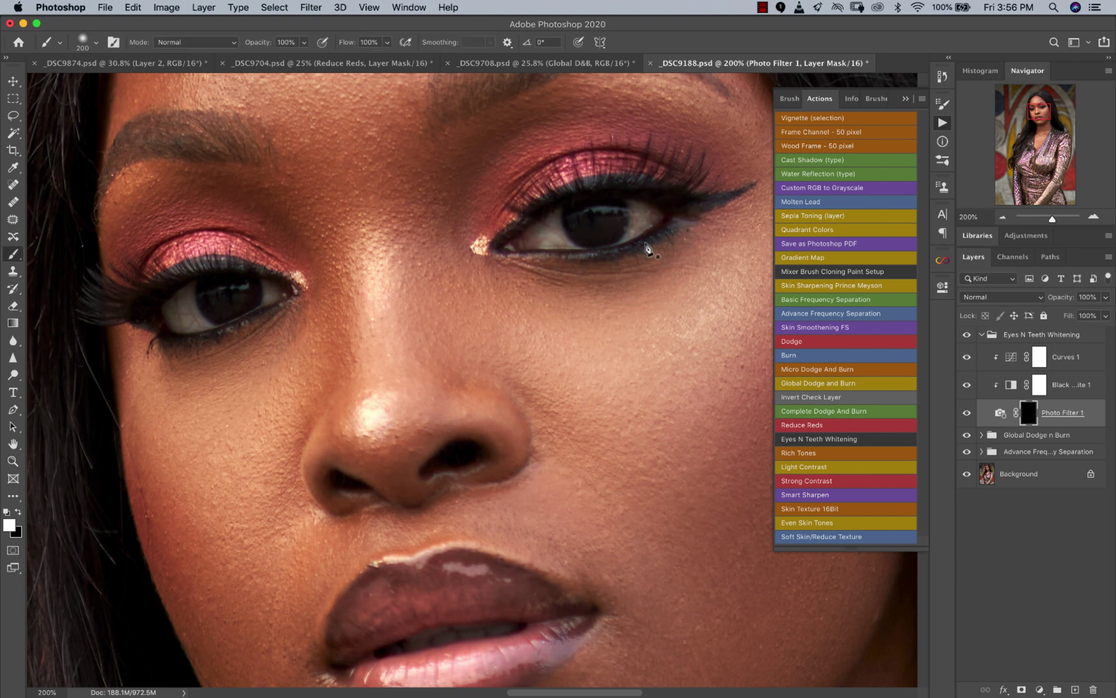
key("p")
key("b")
key("bracketleft")
key("bracketleft")
key("bracketleft")
key("bracketleft")
key("bracketleft")
key("bracketleft")
key("bracketleft")
key("bracketleft")
key("bracketleft")
key("bracketleft")
key("bracketleft")
key("bracketleft")
mouse_move(561, 223)
left_mouse_down()
mouse_move(536, 241)
mouse_move(553, 221)
mouse_move(655, 228)
mouse_move(634, 209)
mouse_move(644, 210)
mouse_move(606, 238)
left_mouse_up()
key("bracketright")
mouse_move(247, 291)
left_mouse_down()
mouse_move(185, 299)
mouse_move(183, 319)
mouse_move(187, 294)
left_mouse_up()
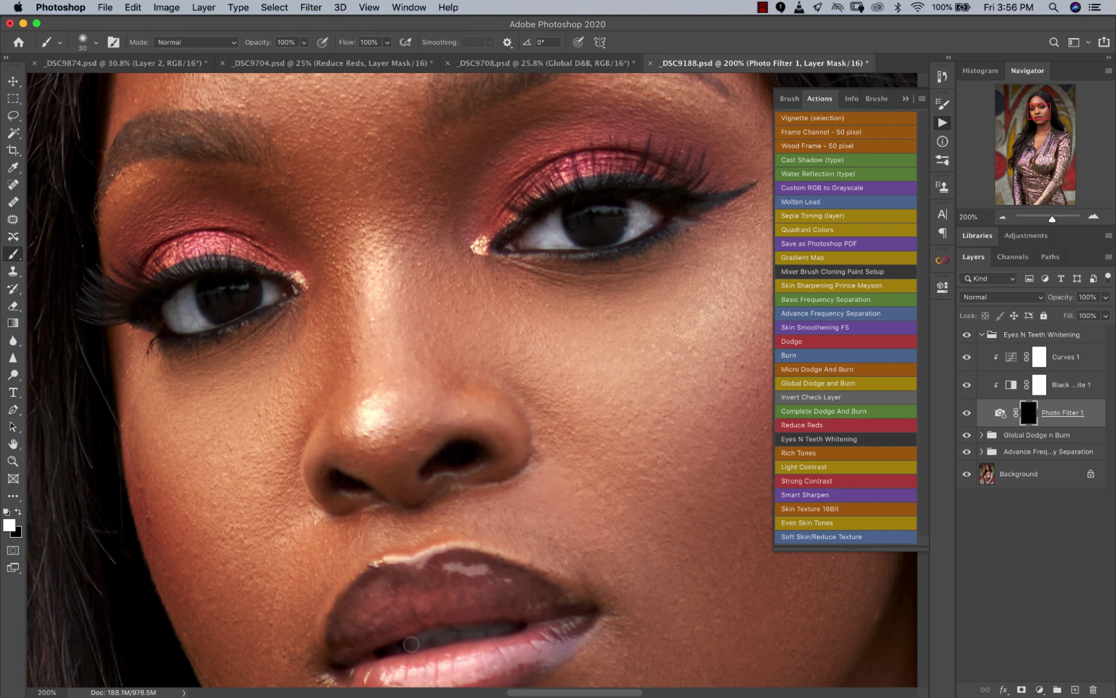
Examine the whitened eyes on the full portrait
key("z")
left_click(615, 436, "alt")
left_click(558, 444, "alt")
left_click(559, 444, "alt")
left_click(559, 444, "alt")
left_click(559, 444, "alt")
left_click(558, 444, "alt")
key("b")
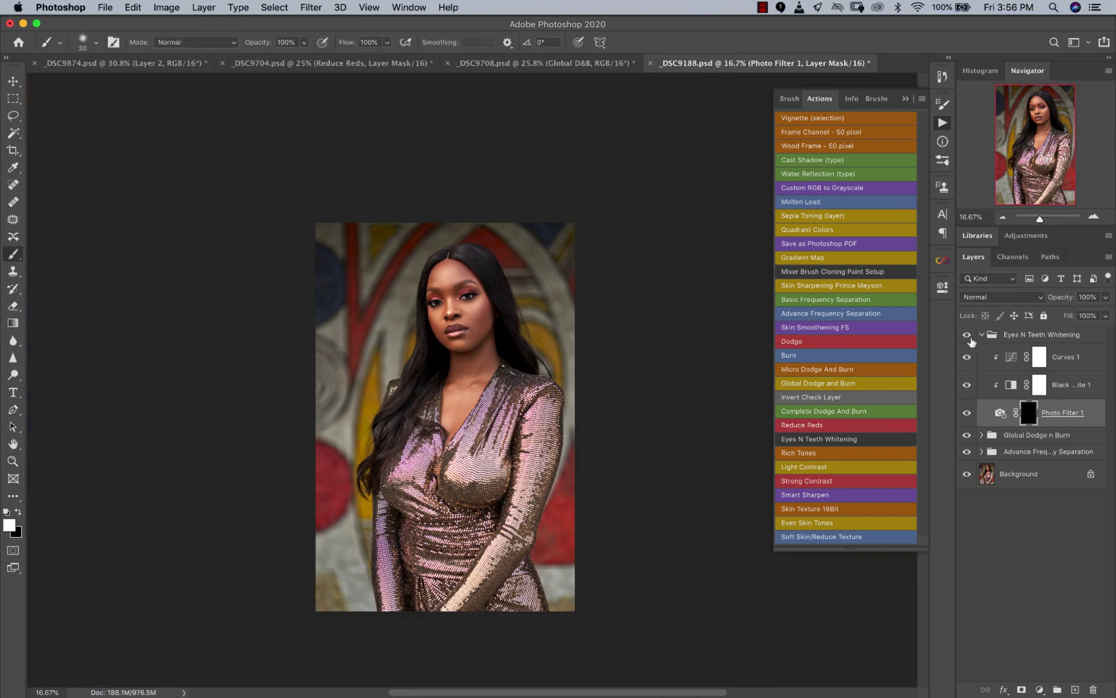
key("z")
left_click(437, 368, "alt")
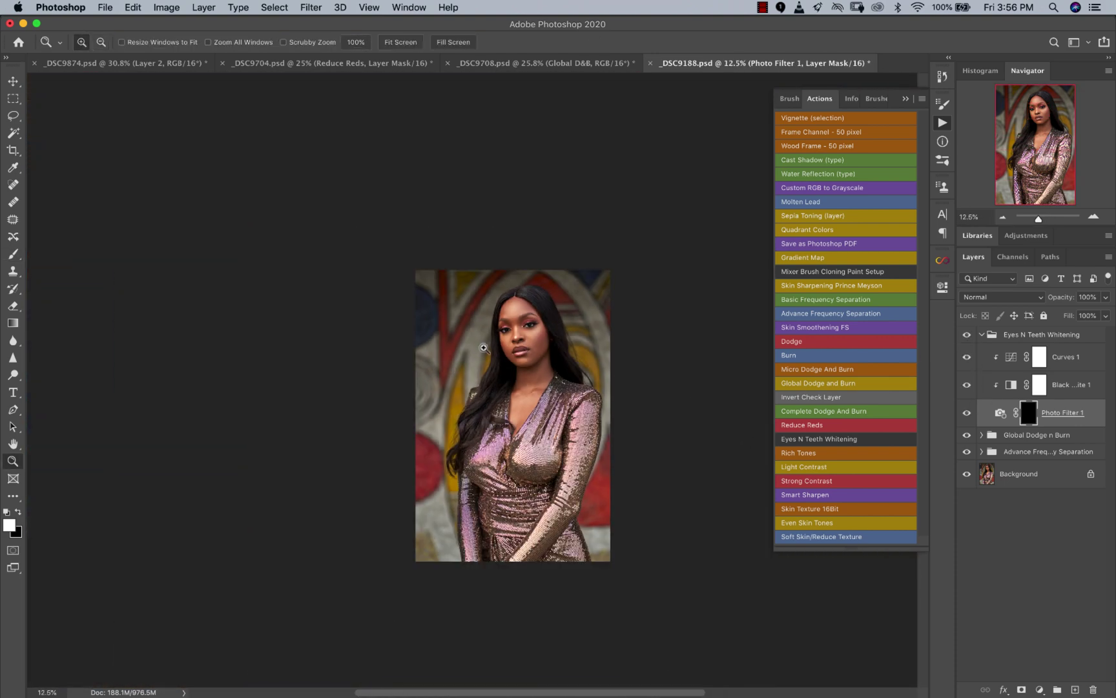
Brighten the irises of both eyes by painting on the Photo Filter 1 mask at 300% magnification
left_click(521, 312)
left_click(520, 271)
left_click(507, 152)
left_click(507, 152)
left_click(513, 153)
left_click(514, 154)
left_click(520, 218)
key("b")
left_click_drag(579, 318, 530, 309)
mouse_move(707, 331)
left_mouse_down()
mouse_move(660, 329)
mouse_move(676, 348)
mouse_move(705, 334)
left_mouse_up()
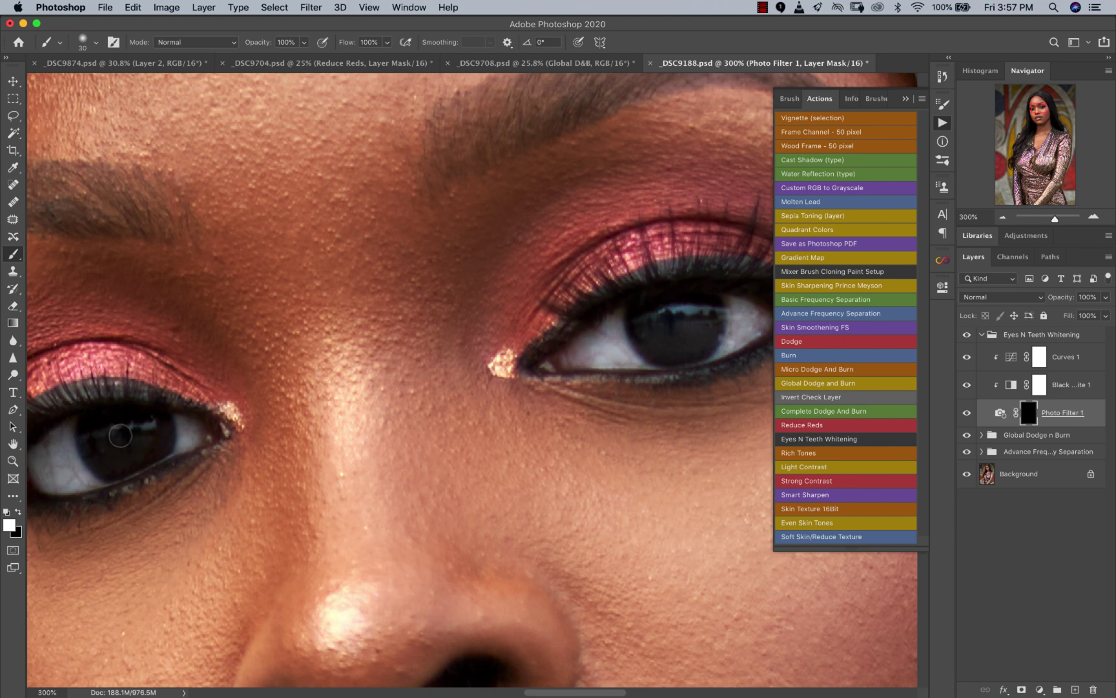
Check the brightened eyes on the full portrait and collapse the Eyes N Teeth Whitening group
key("z")
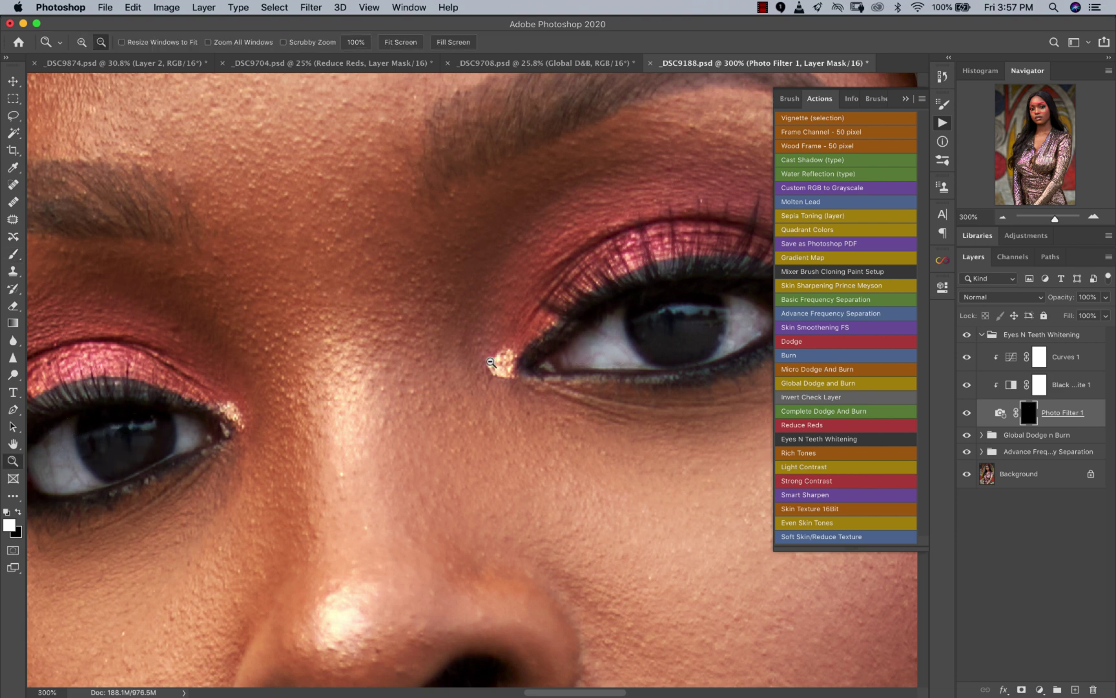
left_click(491, 361, "alt")
left_click(491, 361, "alt")
left_click(491, 361, "alt")
left_click(491, 368, "alt")
left_click(491, 381, "alt")
left_click(463, 468, "alt")
left_click(478, 470, "alt")
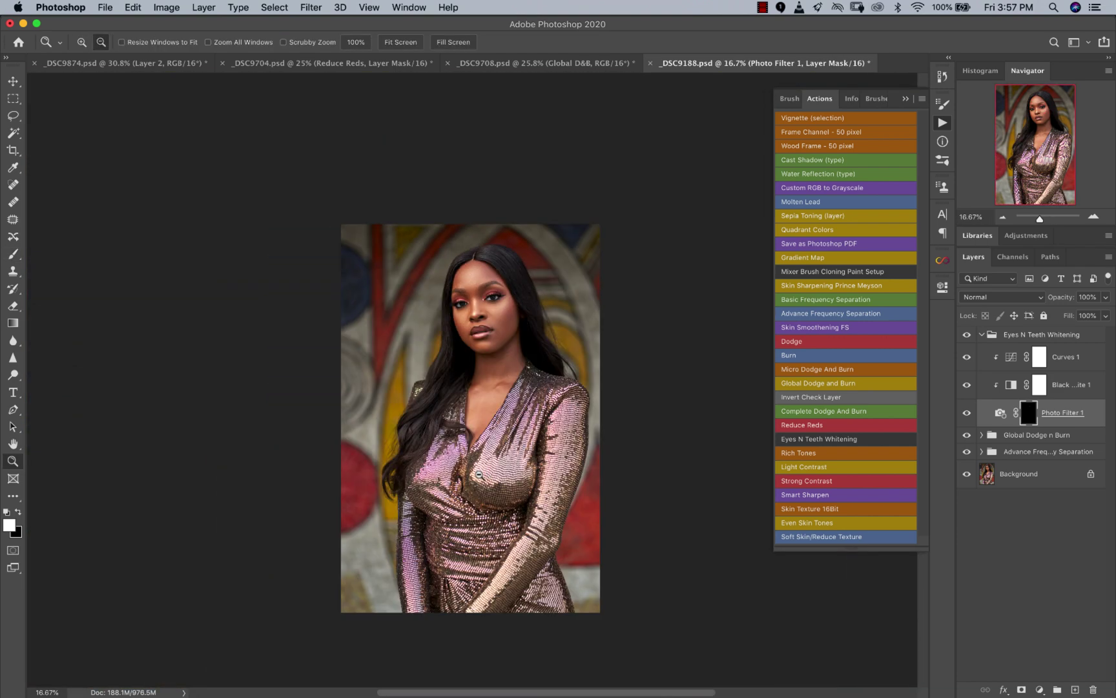
left_click(482, 470, "alt")
left_click(504, 387)
left_click(507, 382)
left_click(515, 380, "alt")
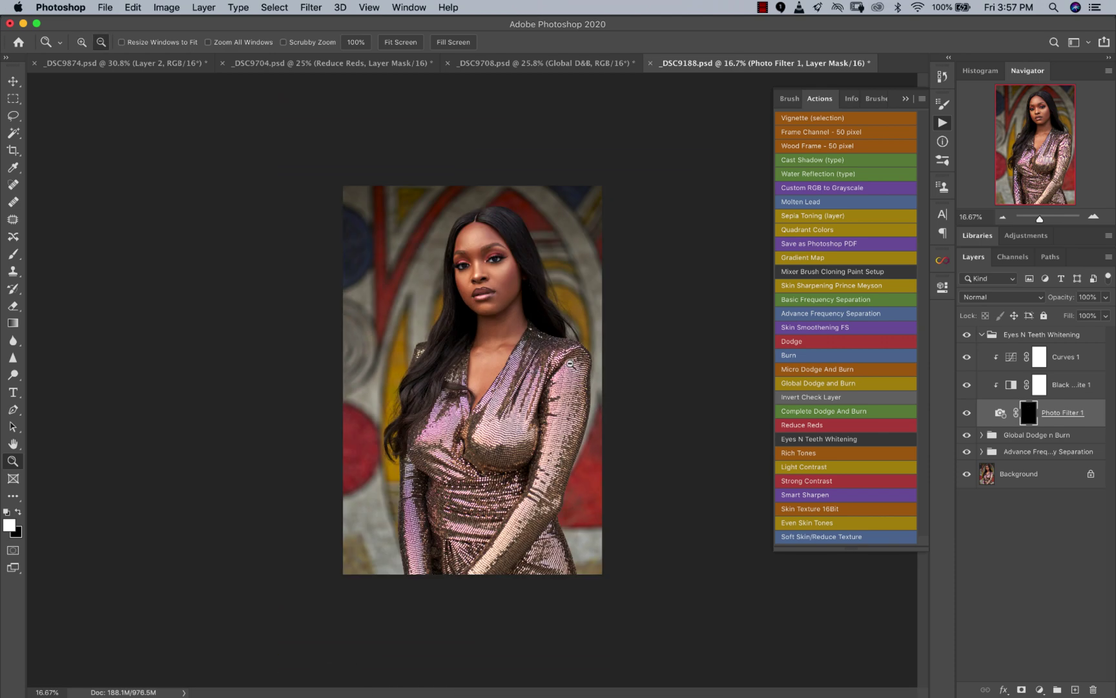
key("b")
left_click(981, 334)
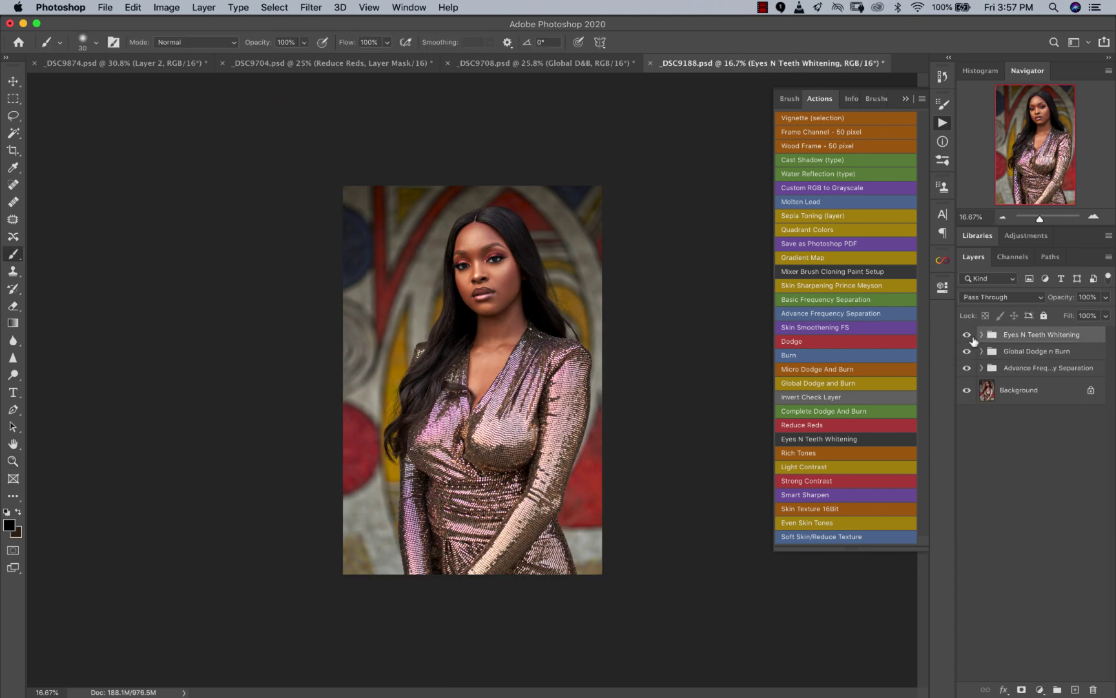
left_click(1040, 689)
left_click(1046, 501)
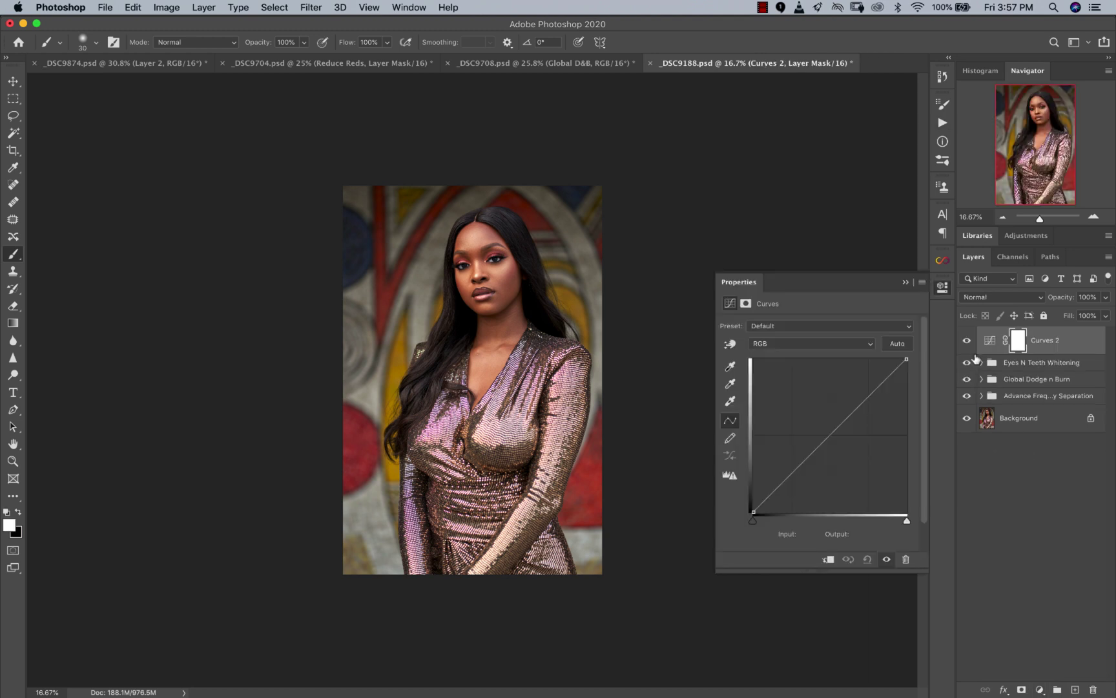
left_click(905, 282)
key("BackSpace")
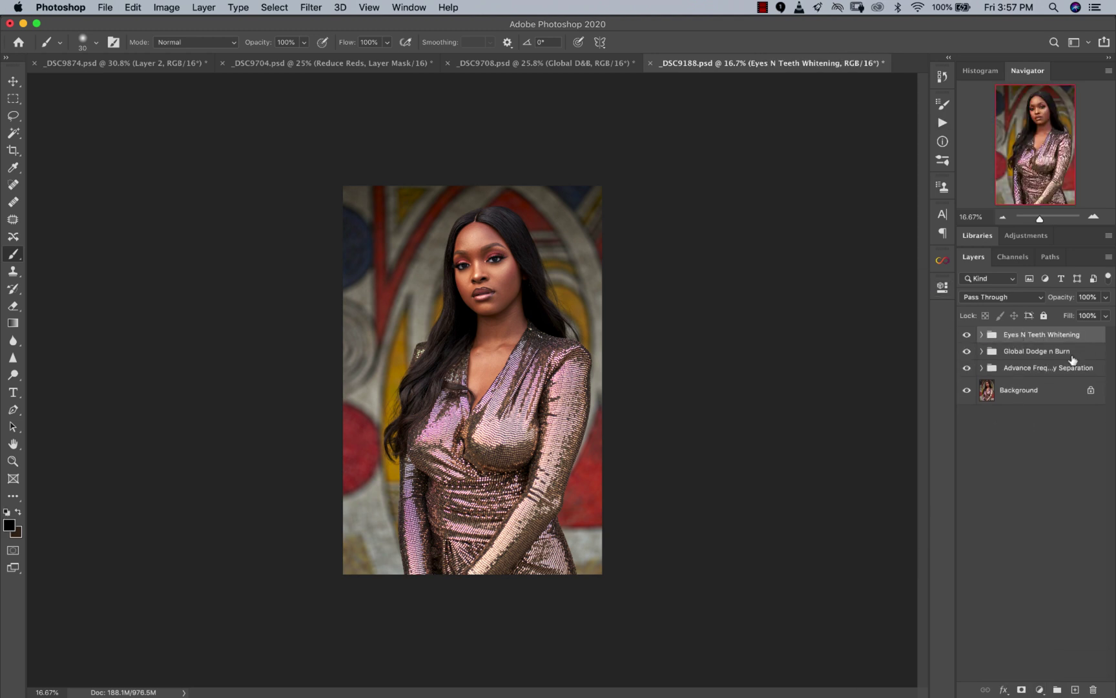
Add a Levels adjustment layer above all groups with the white input at 238 and the black input at 2
left_click(1039, 688)
left_click(1033, 489)
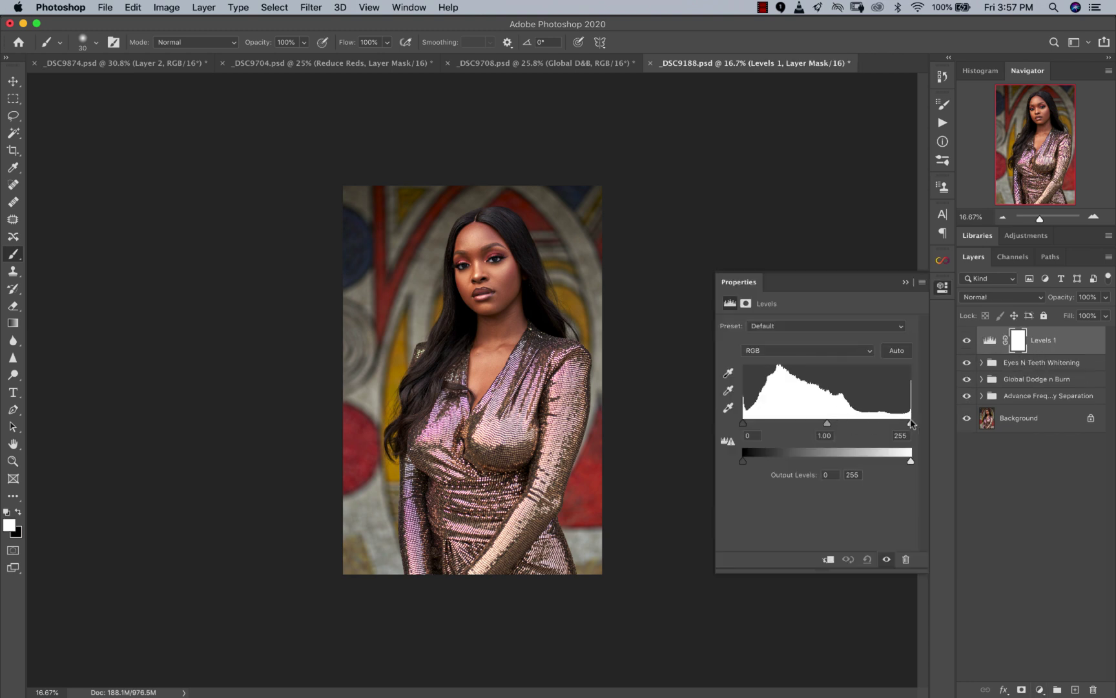
left_click_drag(909, 424, 899, 424)
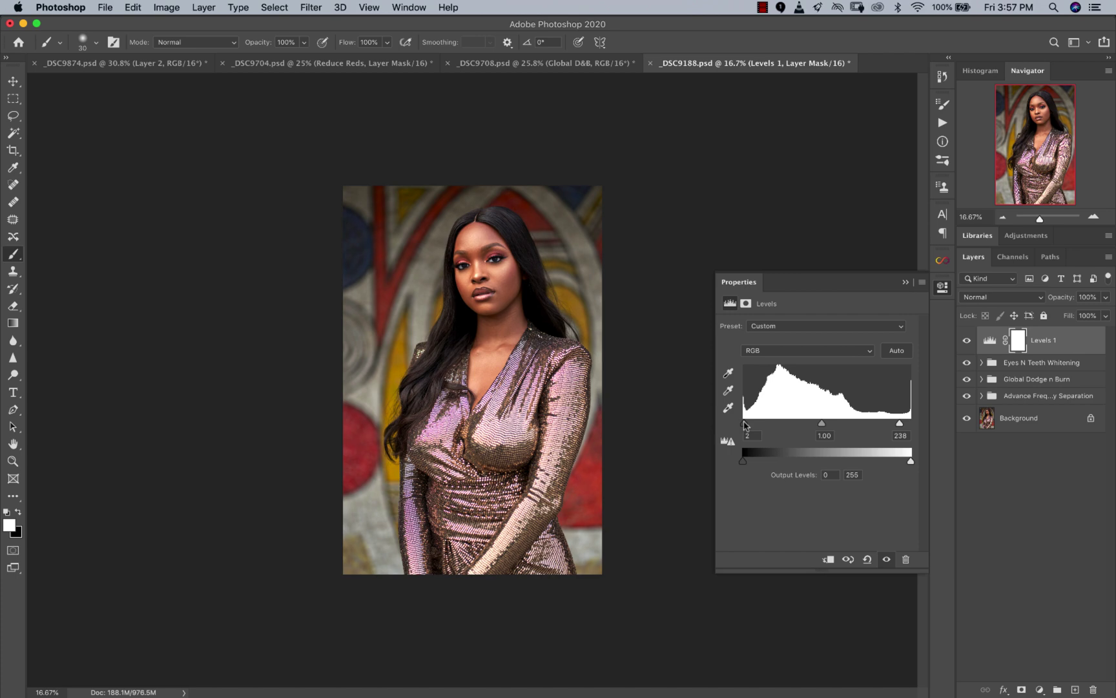
left_click(903, 282)
key("z")
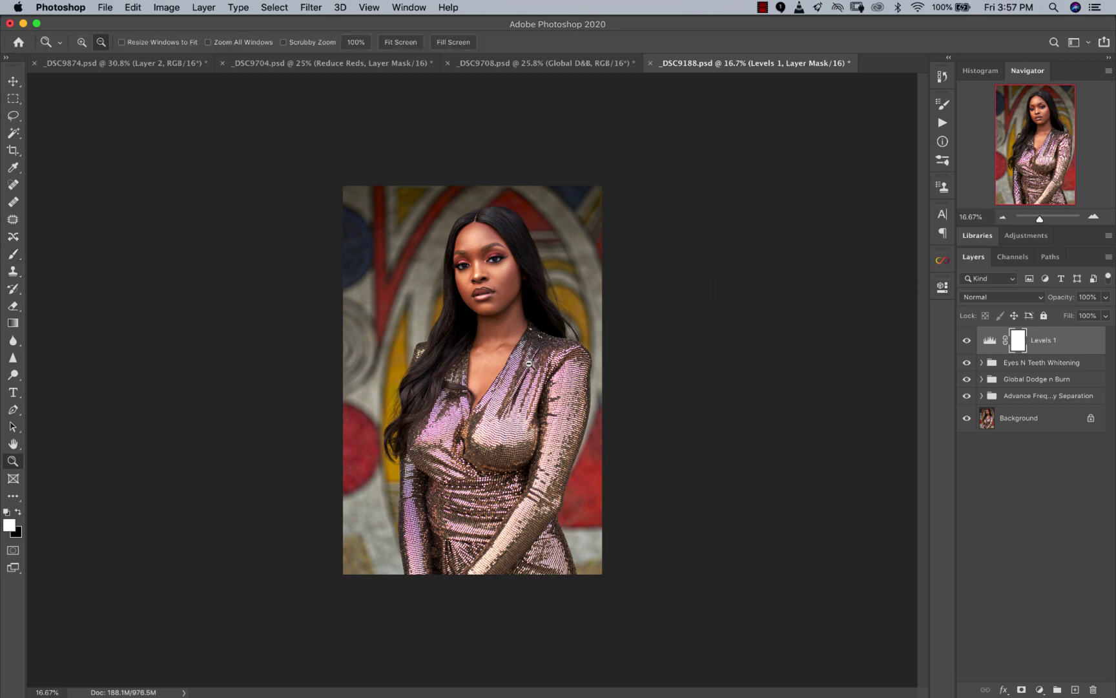
left_click(536, 346)
left_click(537, 345, "alt")
key("b")
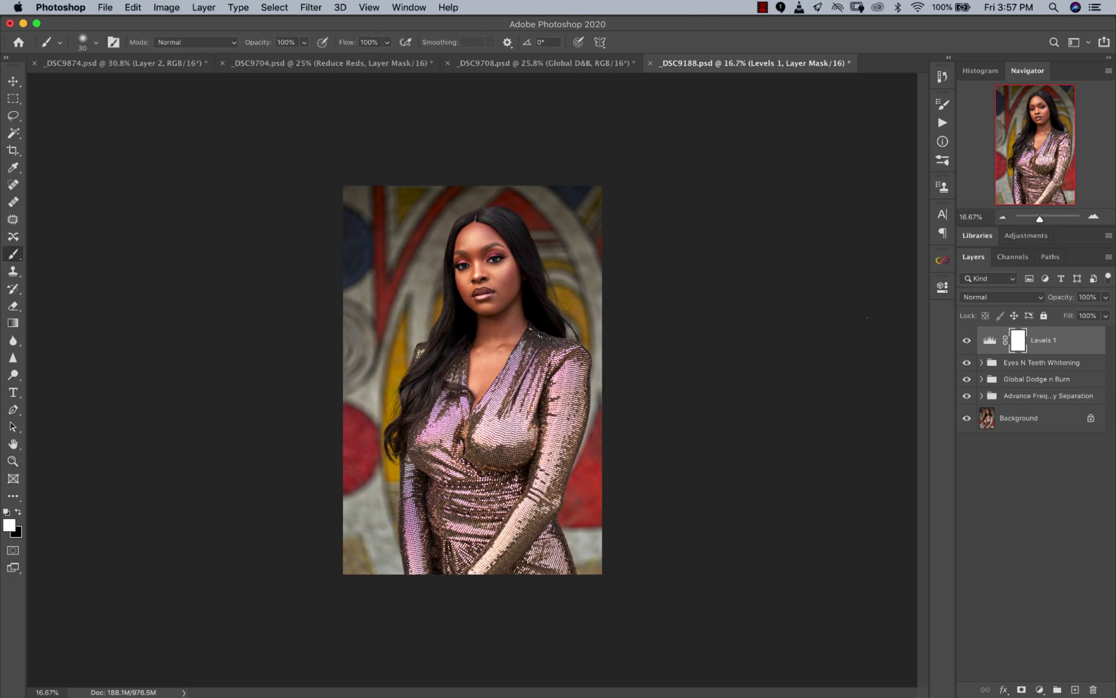
Add a Color Lookup adjustment layer above Levels 1 and apply a 3D LUT to it
left_click(988, 297)
left_click(979, 297)
left_click(1039, 689)
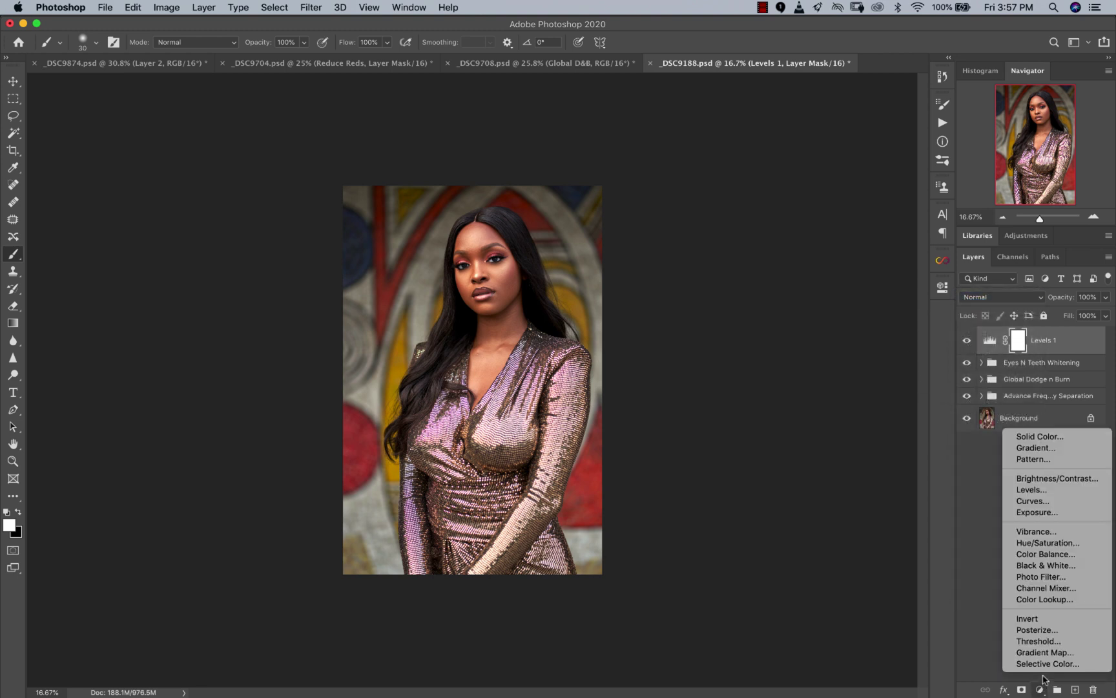
left_click(1055, 600)
left_click(783, 324)
left_click(798, 335)
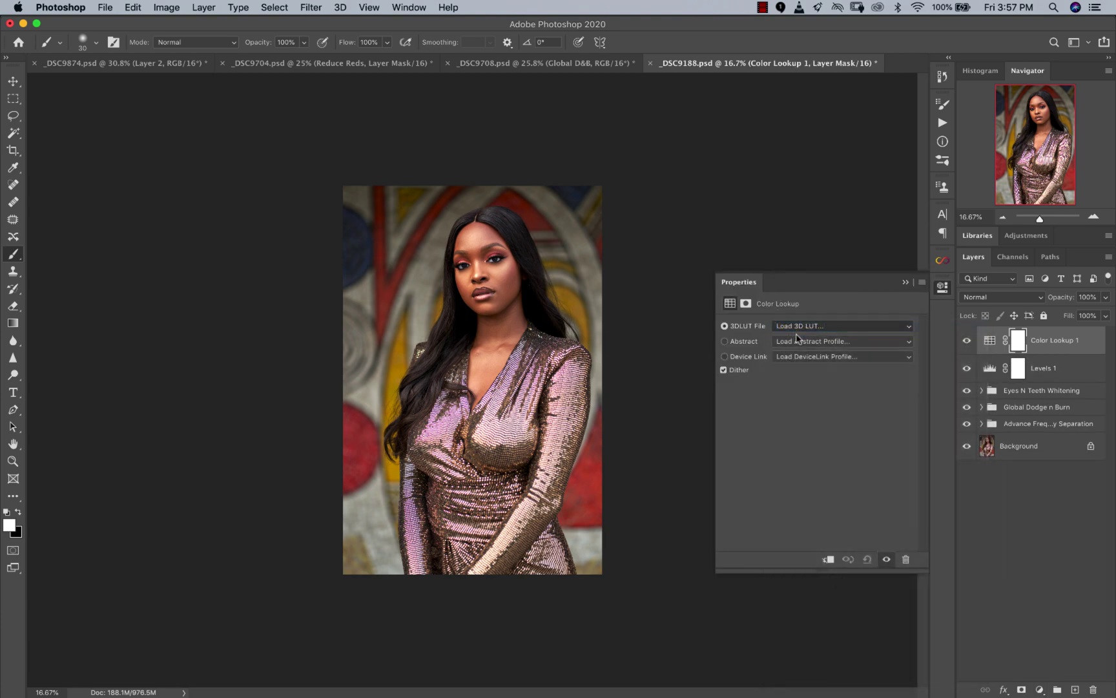
left_click(490, 207)
left_click(782, 396)
left_click(904, 283)
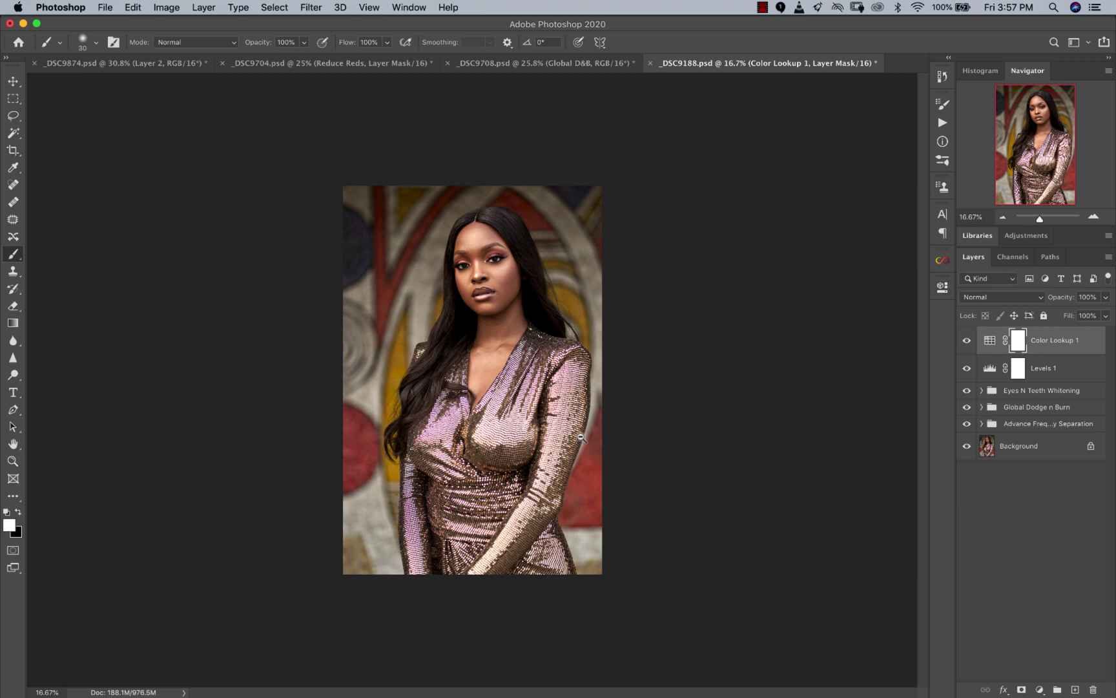
Mask the woman out of the Color Lookup 1 effect by painting black over her figure with a 1000 px soft brush
key("super+plus")
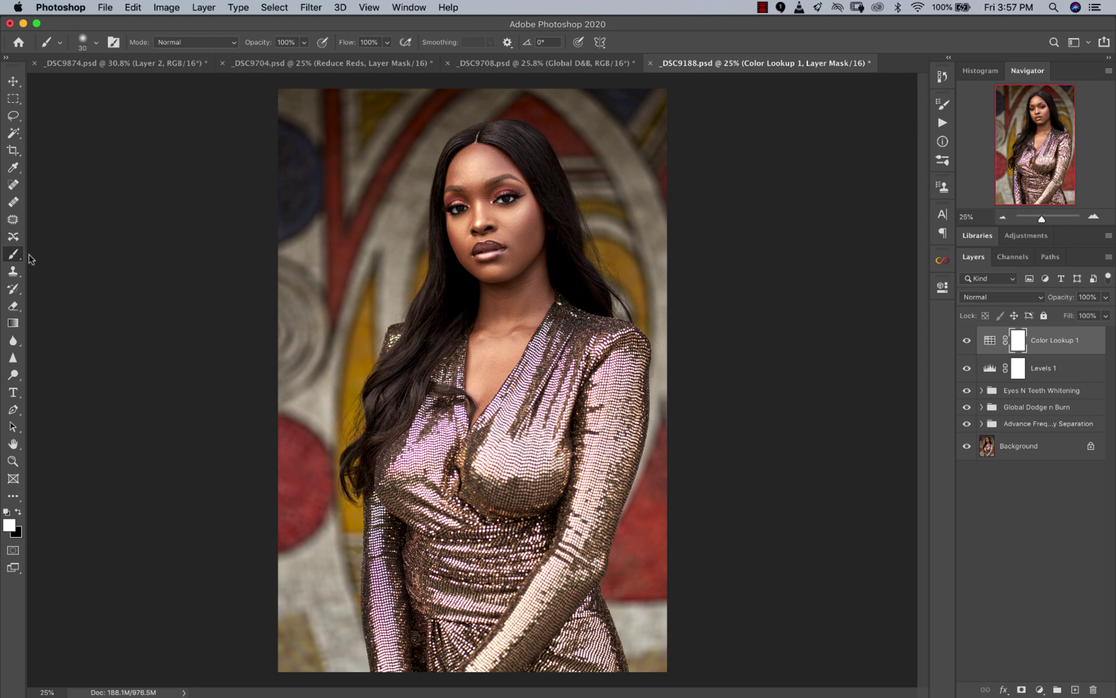
key("x")
key("]")
key("]")
key("]")
key("]")
mouse_move(516, 218)
left_mouse_down()
mouse_move(495, 174)
mouse_move(493, 188)
mouse_move(516, 172)
left_mouse_up()
key("alt+BackSpace")
Compare the portrait with the Color Lookup 1 layer hidden and shown
key("z")
left_click(565, 384, "alt")
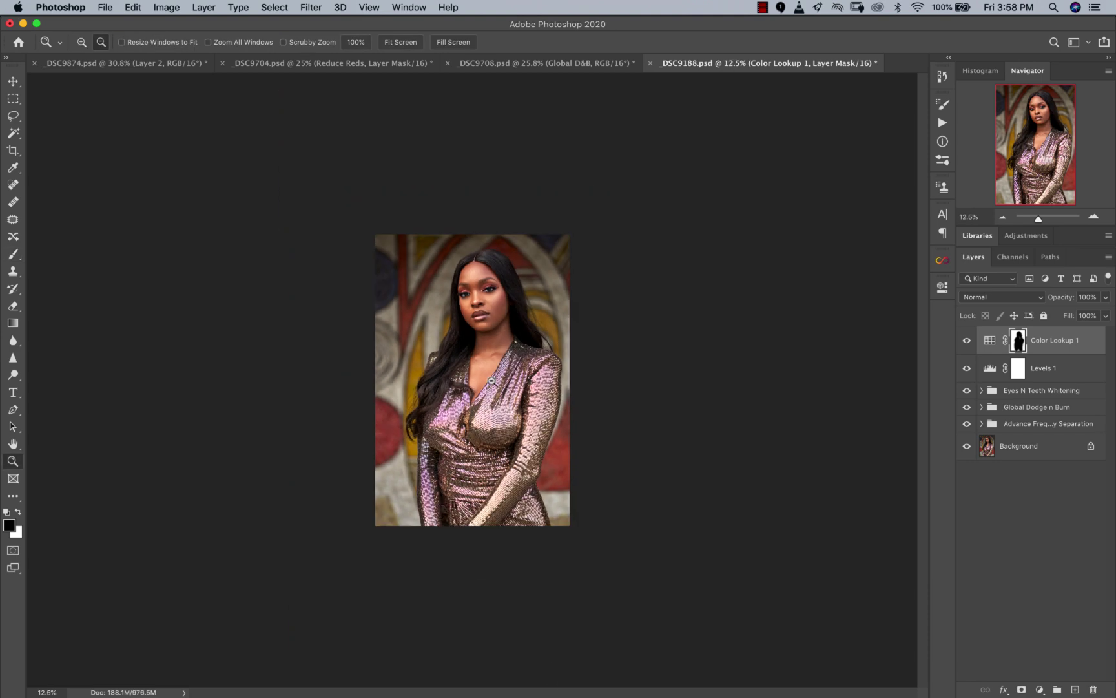
left_click(275, 233)
left_click(13, 81)
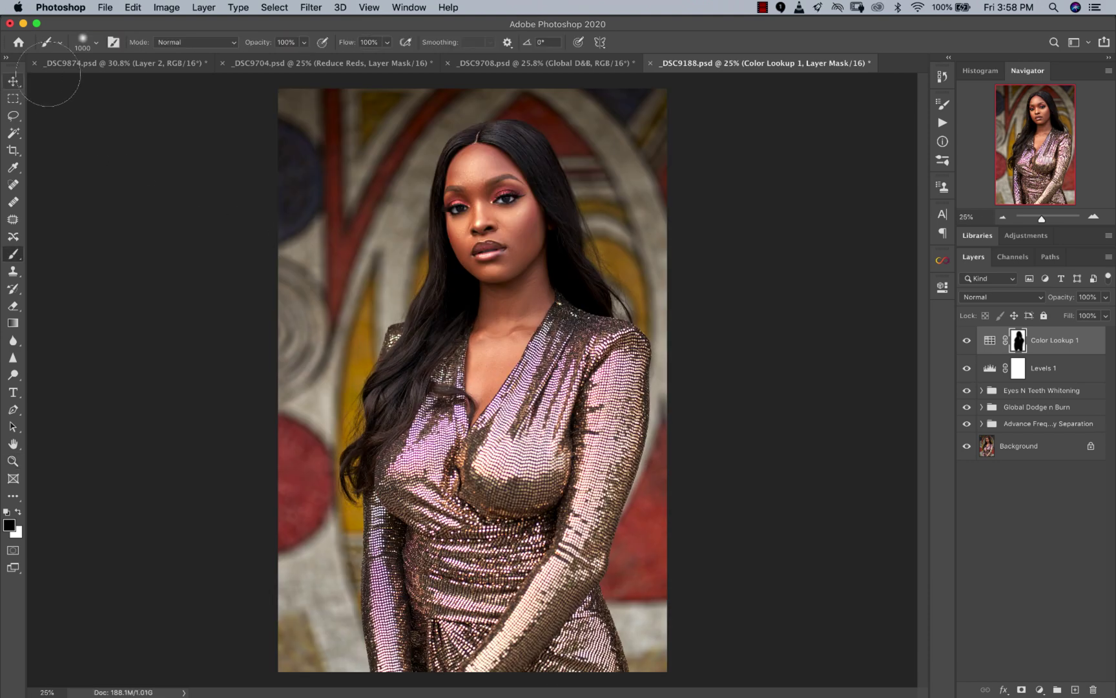
left_click(967, 344)
left_click(967, 347)
key("z")
left_click(517, 327, "alt")
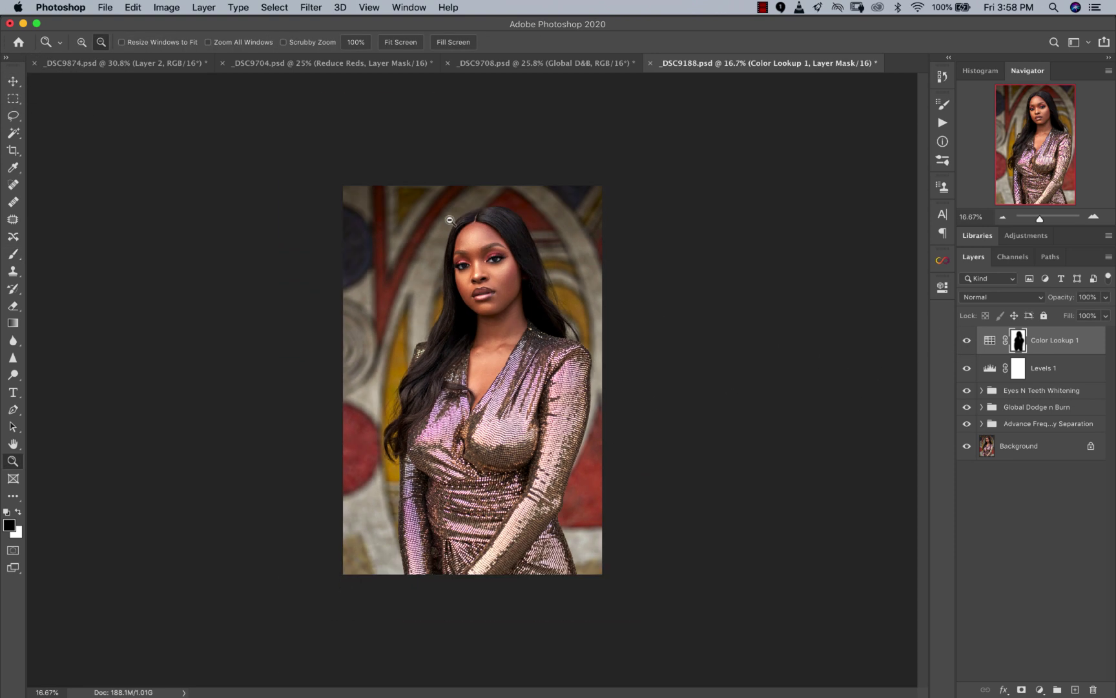
key("v")
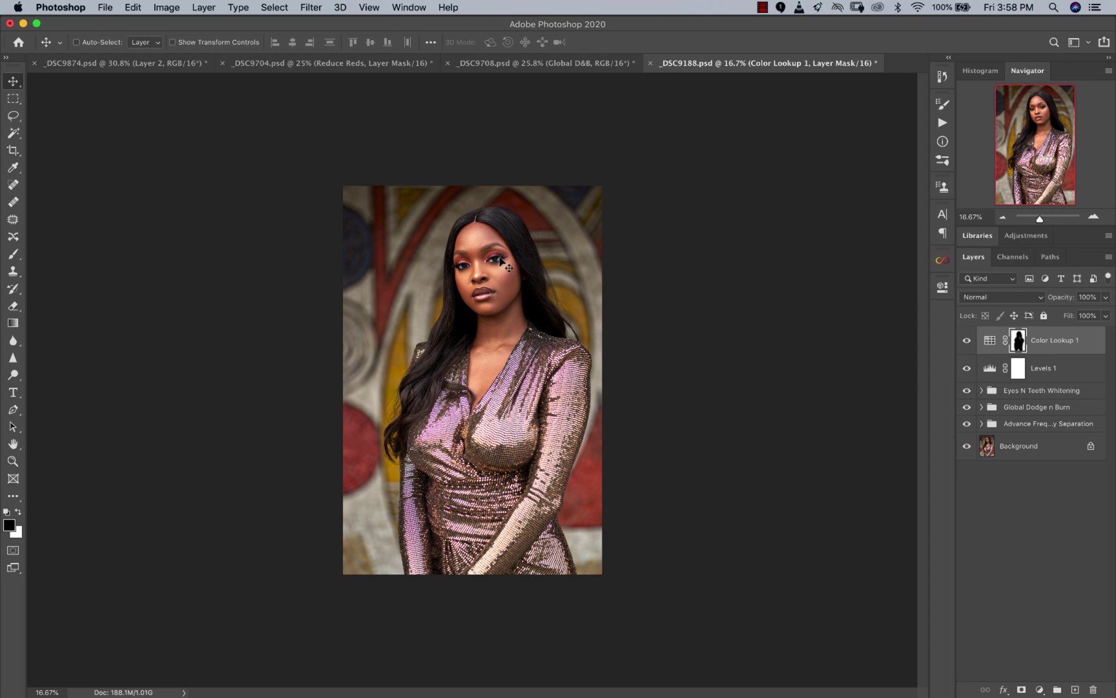
key("b")
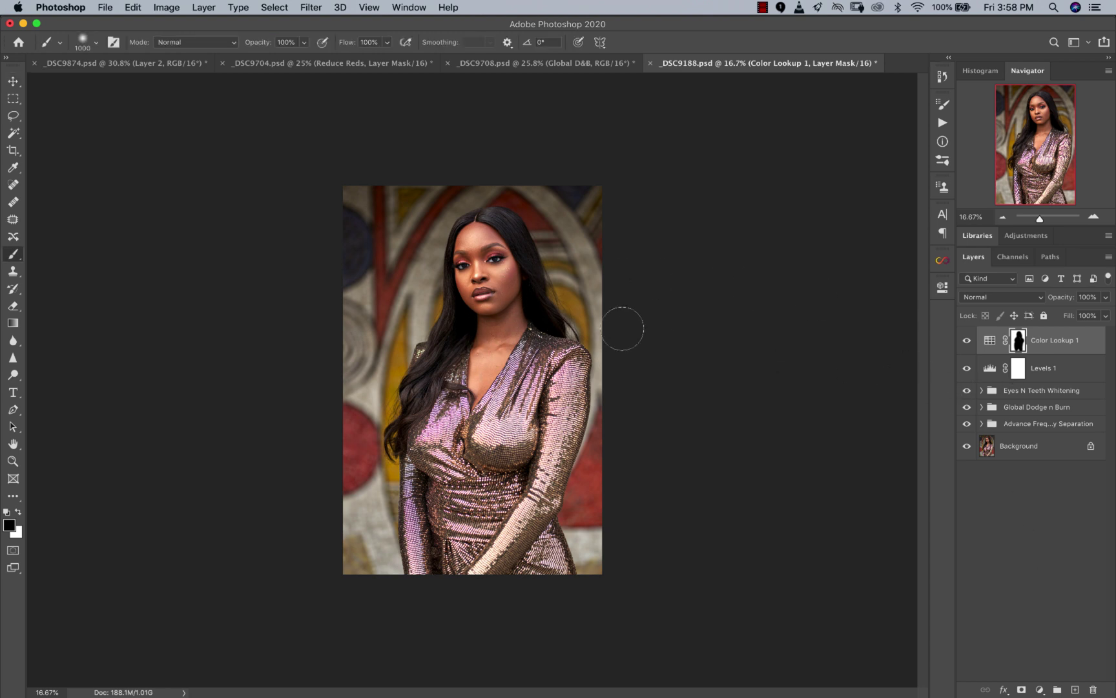
Run the Rich Tones action and set the opacity of the Rich Tones layer to 16%
left_click(1039, 688)
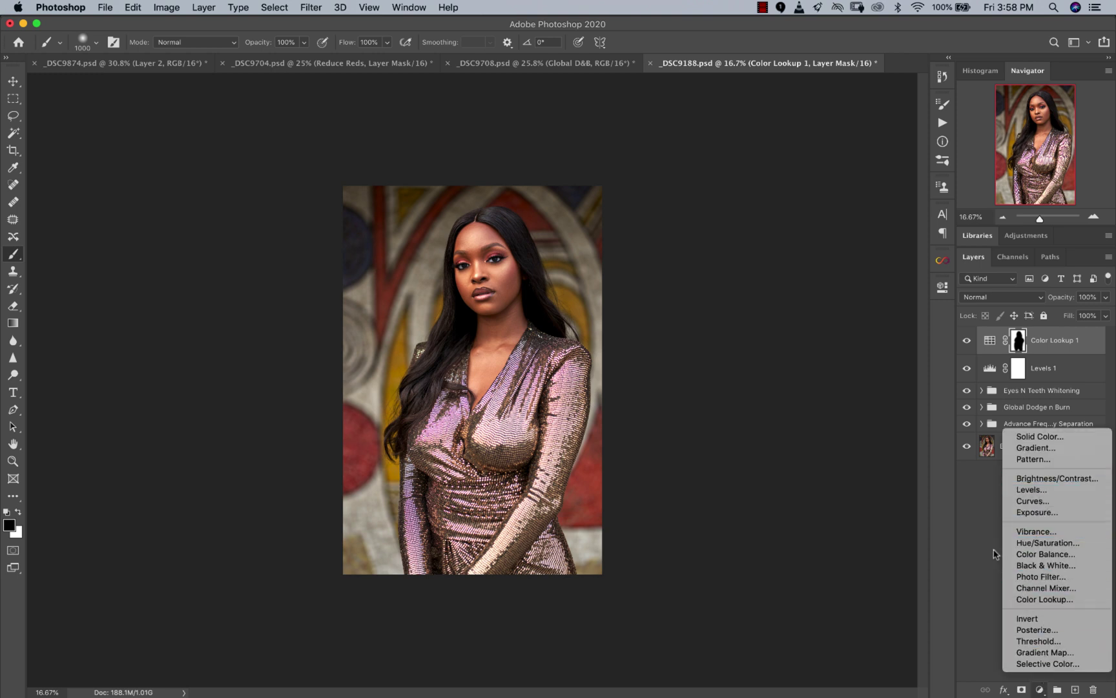
left_click(992, 527)
left_click(943, 123)
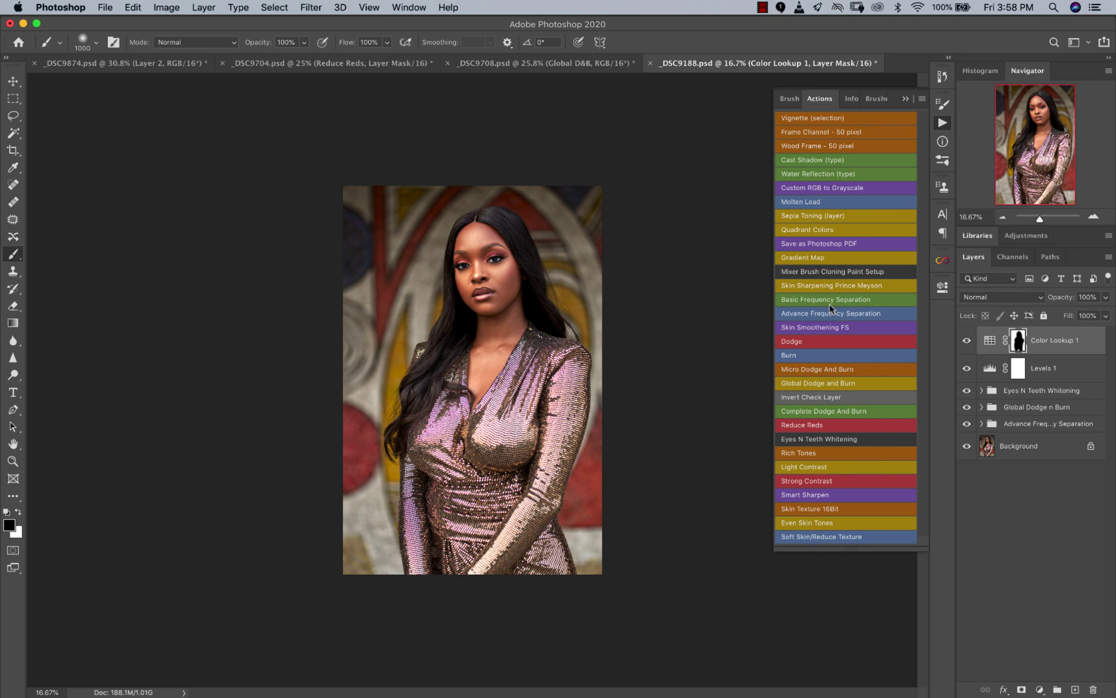
left_click(798, 454)
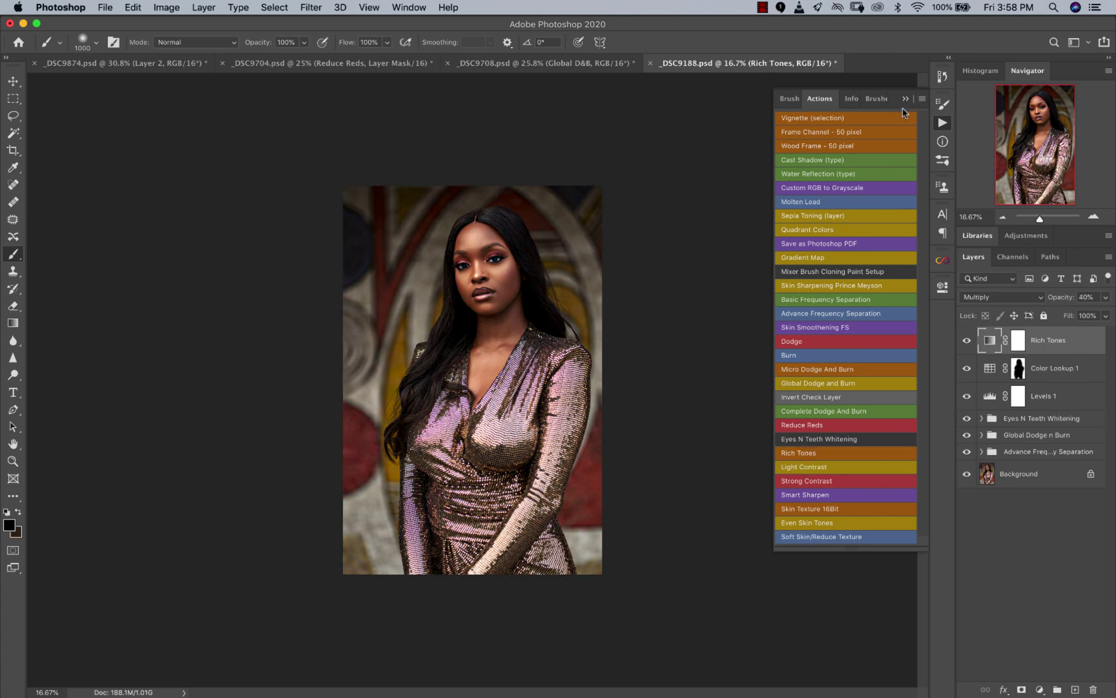
left_click(906, 100)
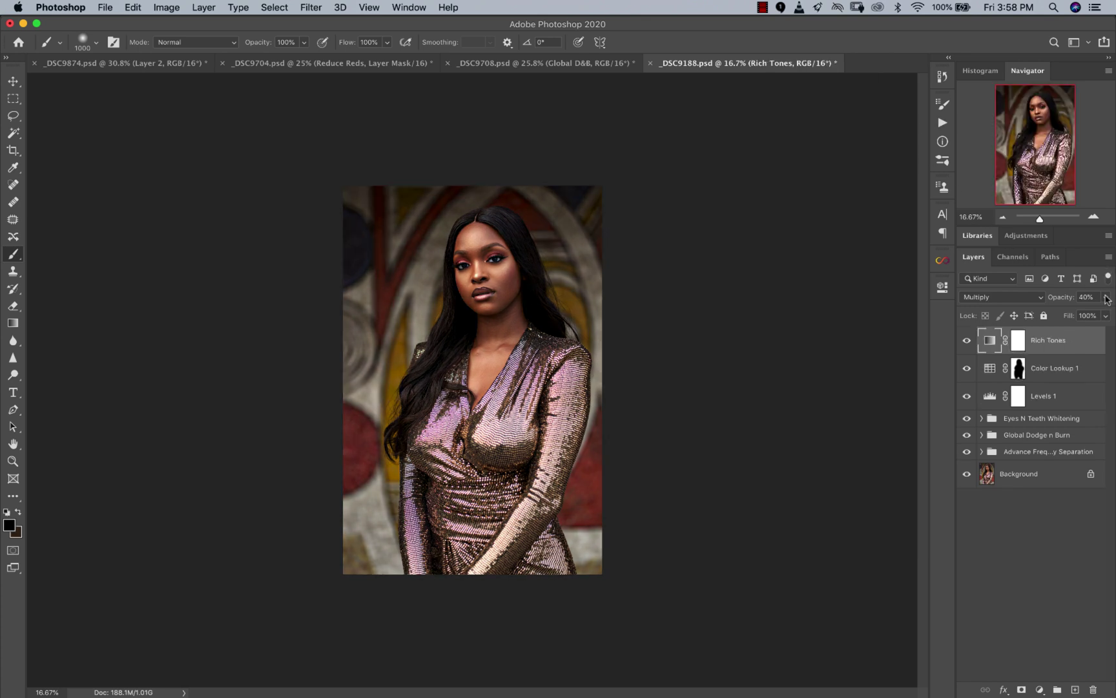
left_click_drag(1110, 298, 1052, 315)
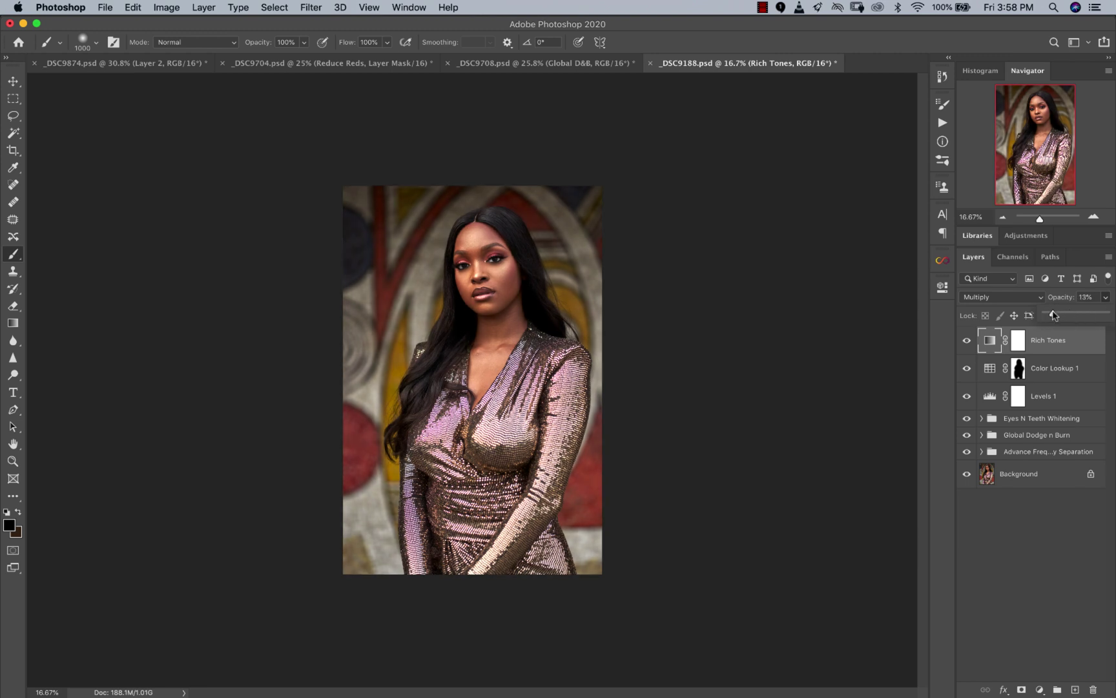
Examine the Rich Tones effect by hiding and showing its layer and viewing the portrait close up and in full
left_click(967, 340)
left_click(967, 340)
key("z")
left_click(513, 298)
left_click(514, 298)
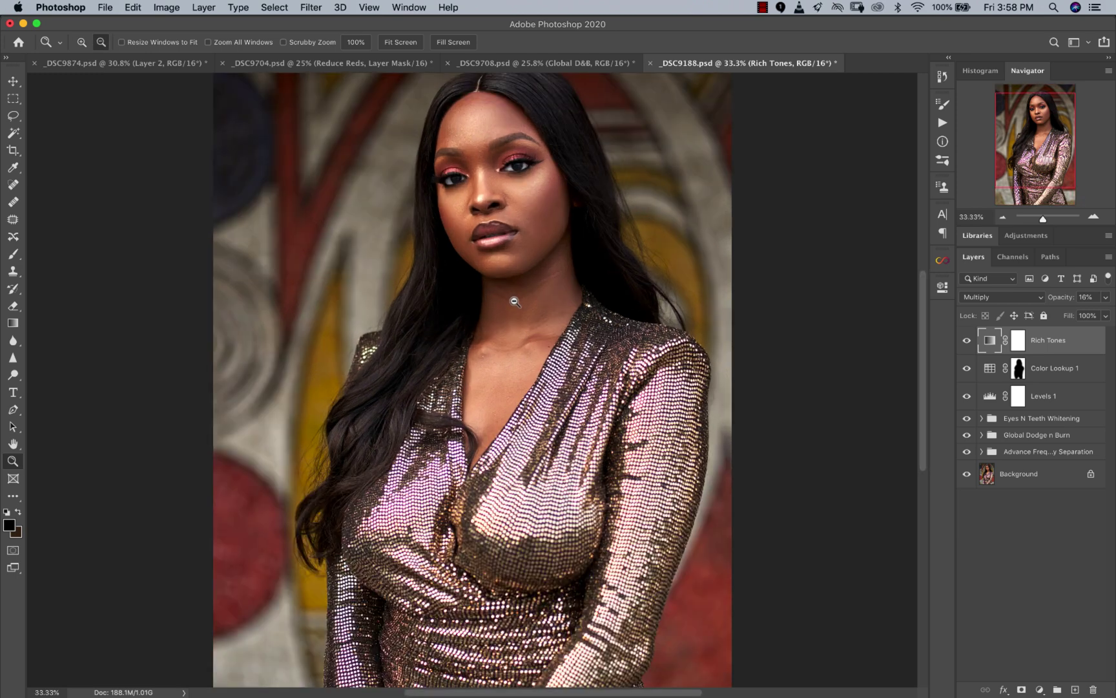
left_click(513, 299, "alt")
left_click(513, 299, "alt")
left_click(473, 409, "alt")
left_click(459, 430)
left_click(463, 430)
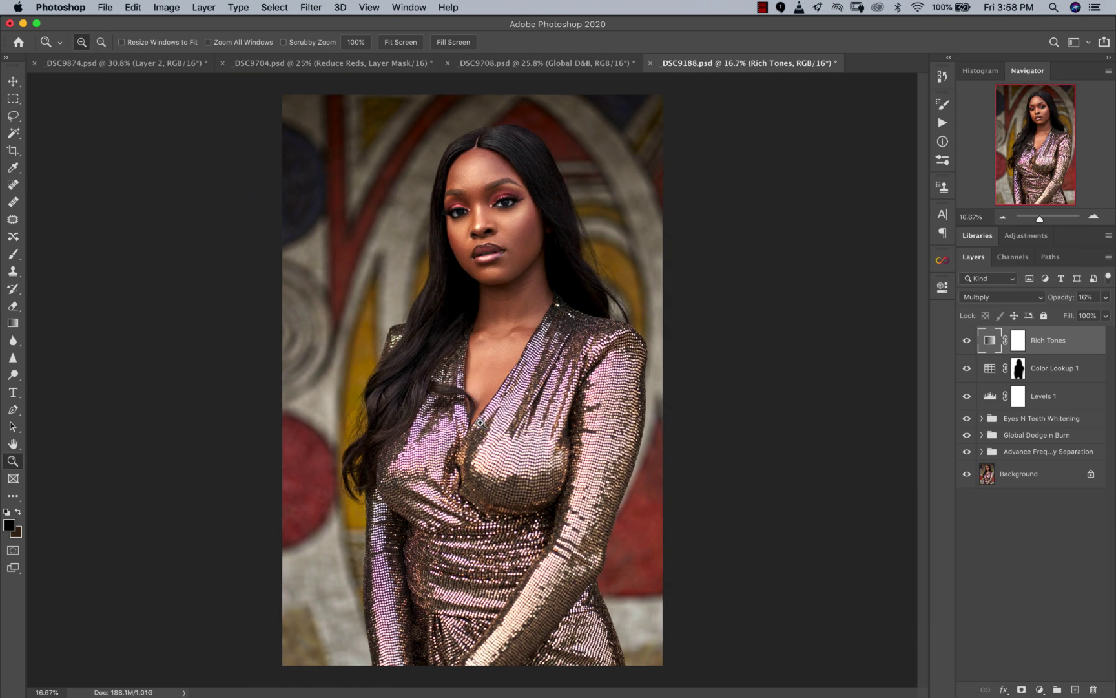
left_click(486, 418, "alt")
Add a new layer and draw a reversed black-to-transparent radial gradient from the face to just below the picture as a vignette
key("b")
left_click(1075, 690)
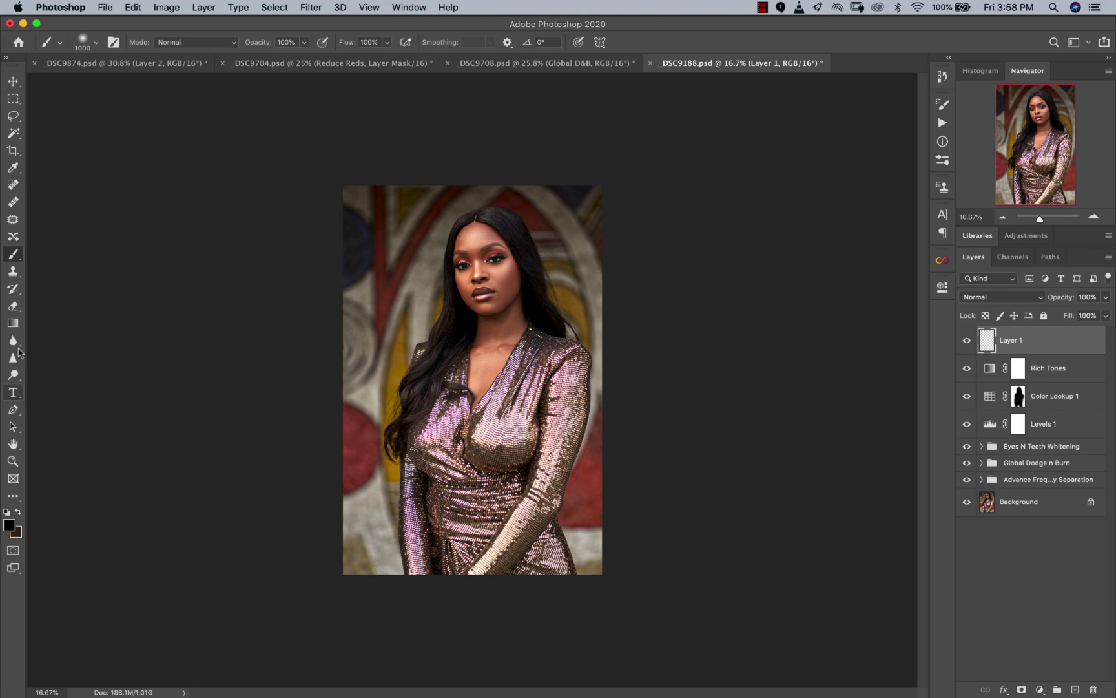
left_click(12, 326)
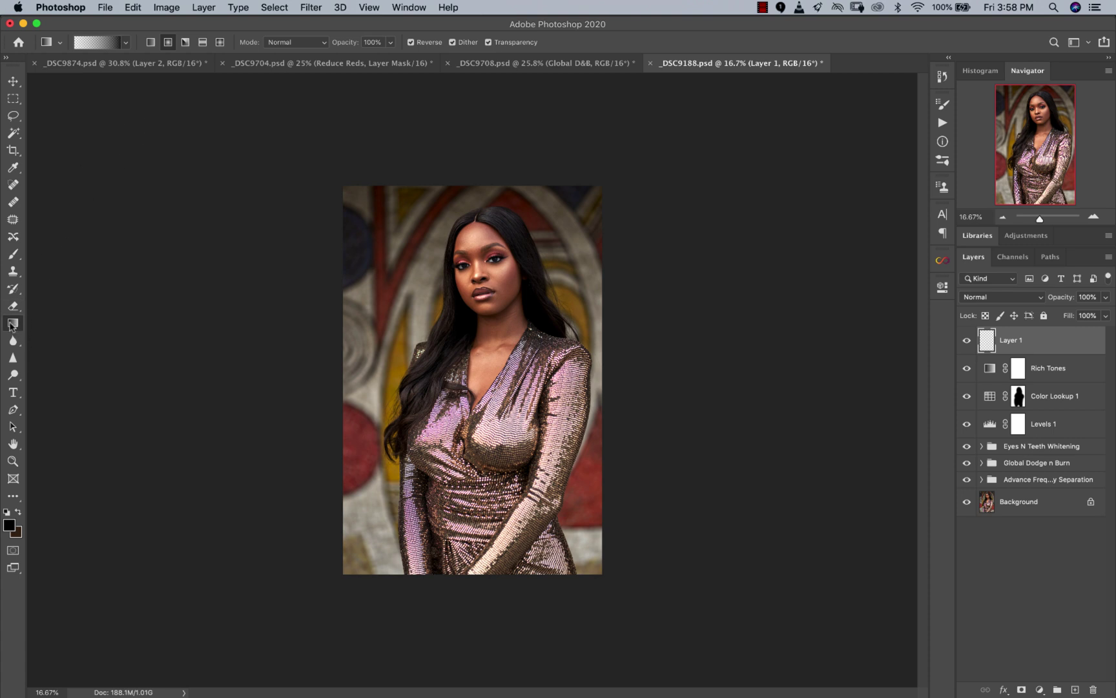
left_click(168, 42)
left_click_drag(485, 277, 486, 615)
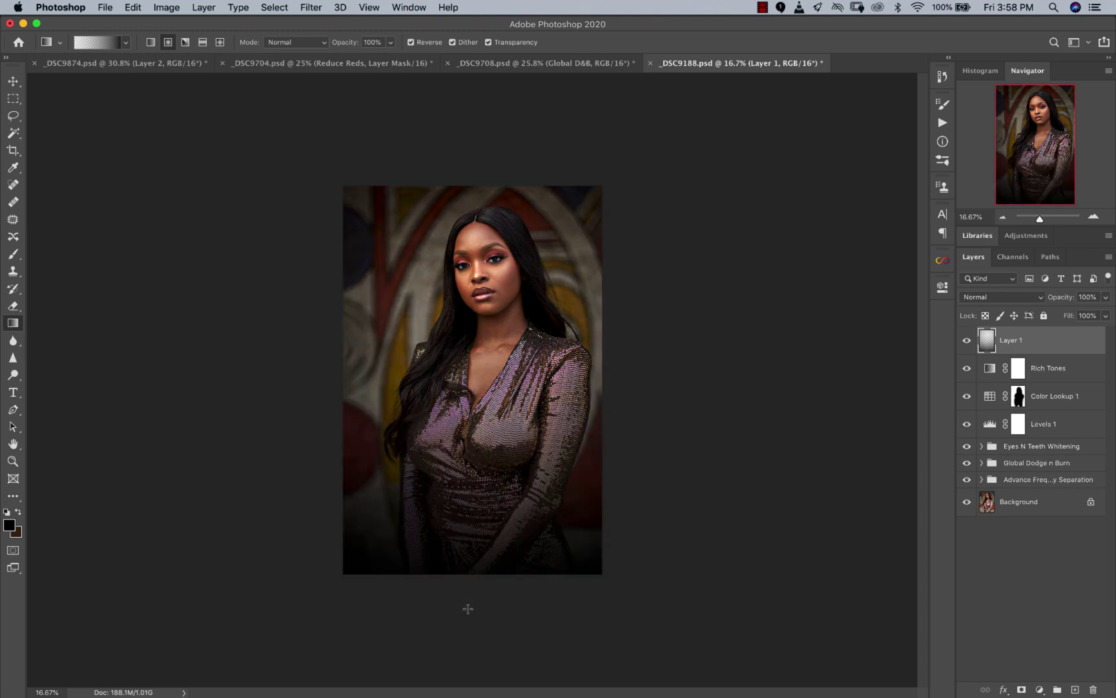
Set the vignette layer's blend mode to Soft Light and its opacity to 41%
left_click(19, 80)
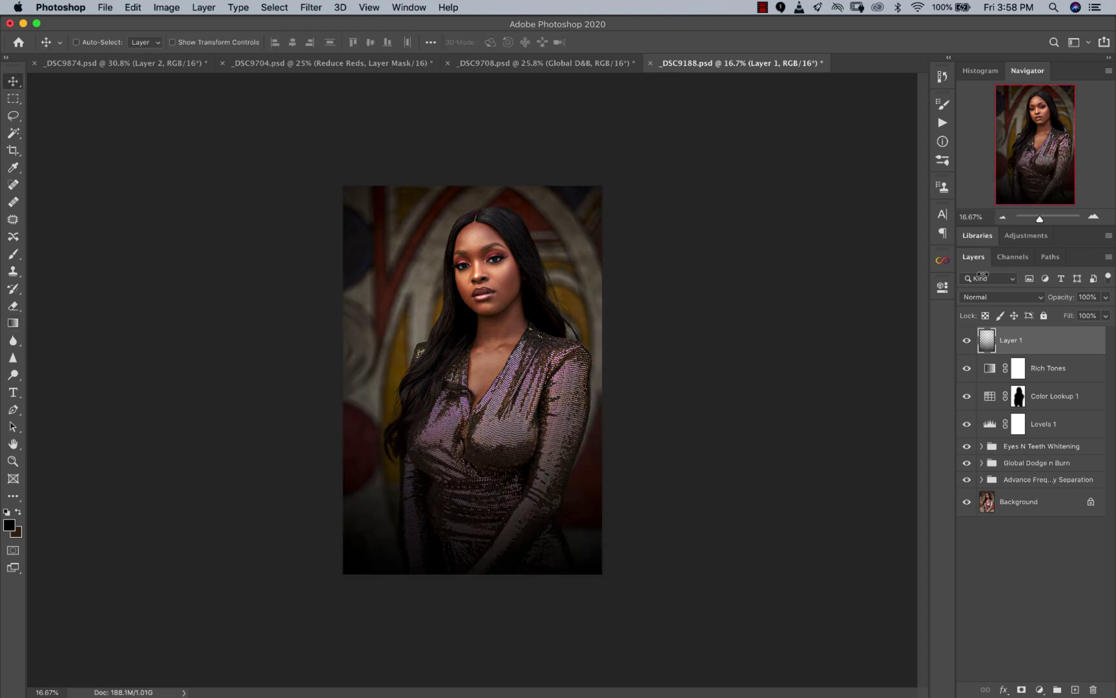
left_click(993, 298)
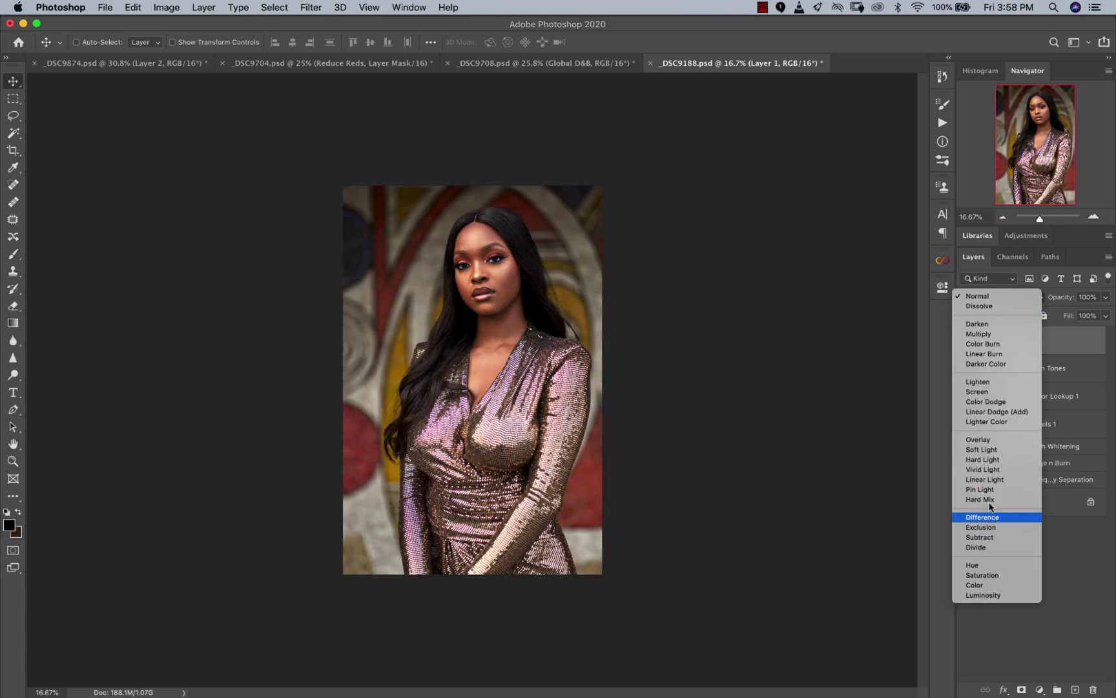
left_click(998, 451)
left_click(1105, 299)
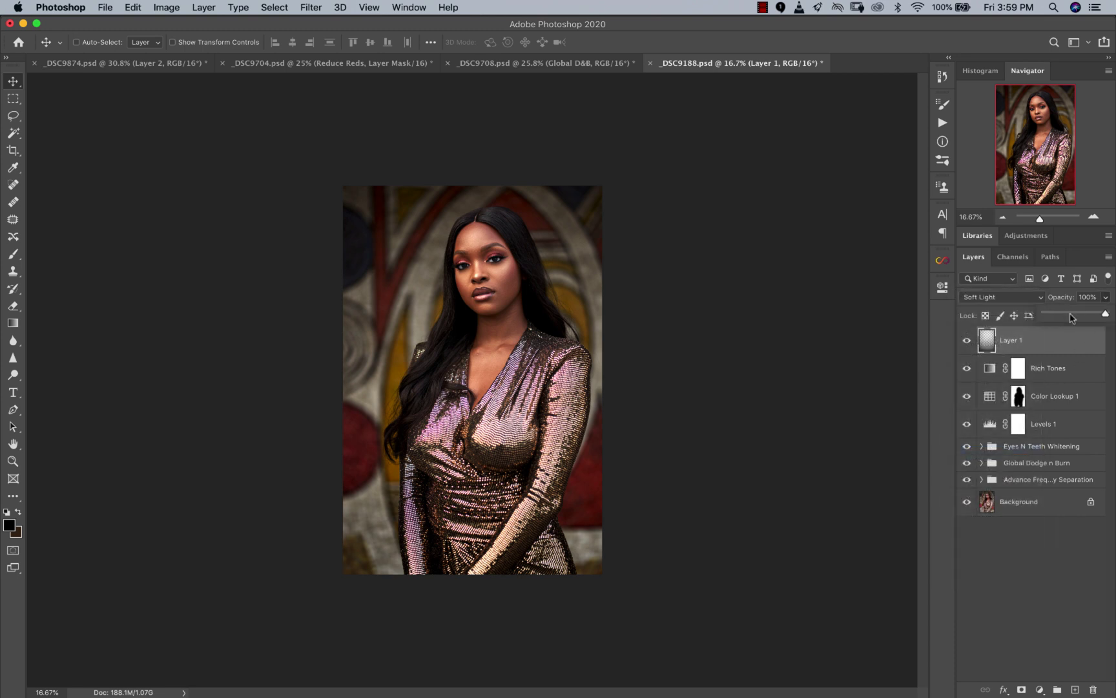
left_click_drag(1066, 317, 1070, 322)
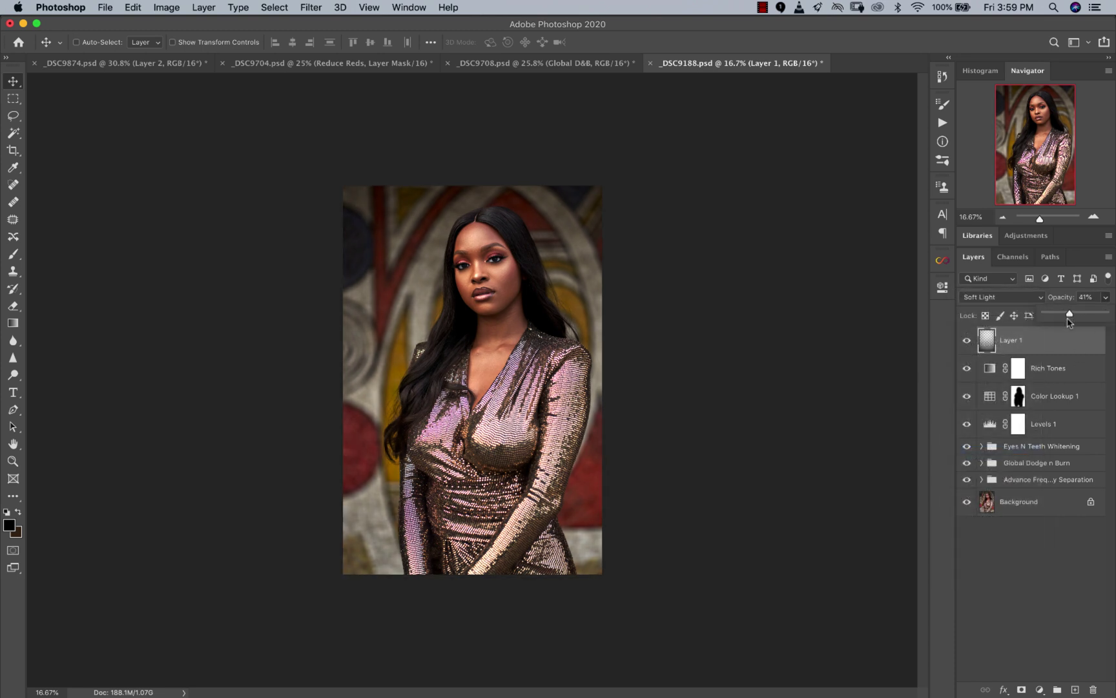
Add a layer mask to the vignette layer and paint black over the face area with a much larger soft brush
left_click(1021, 690)
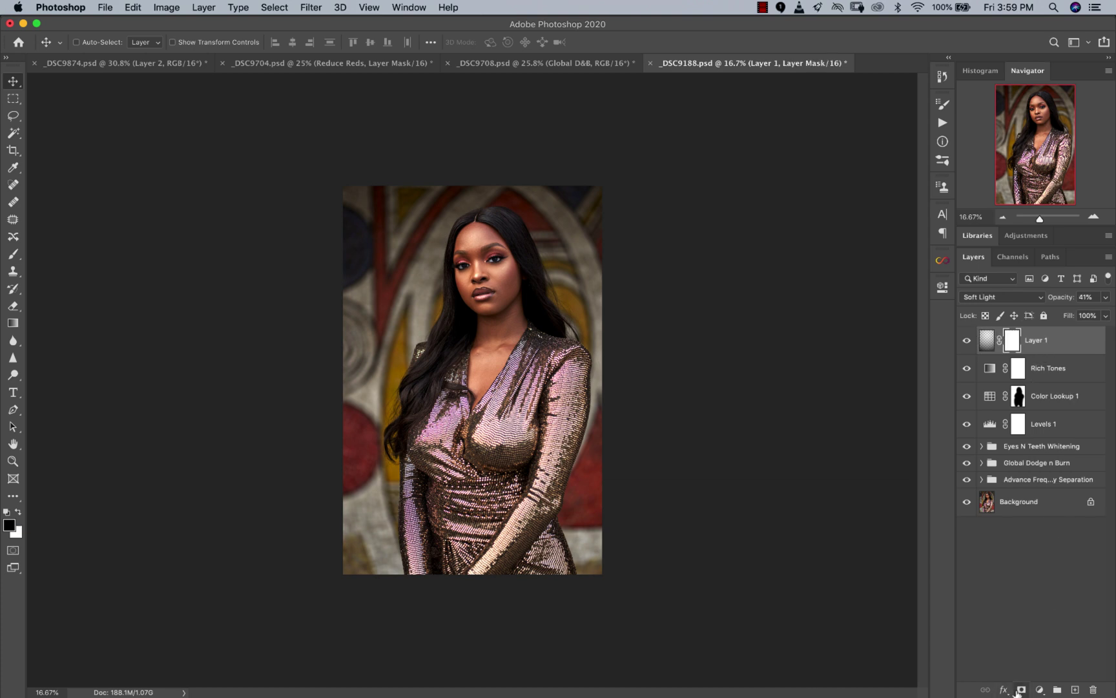
left_click(13, 254)
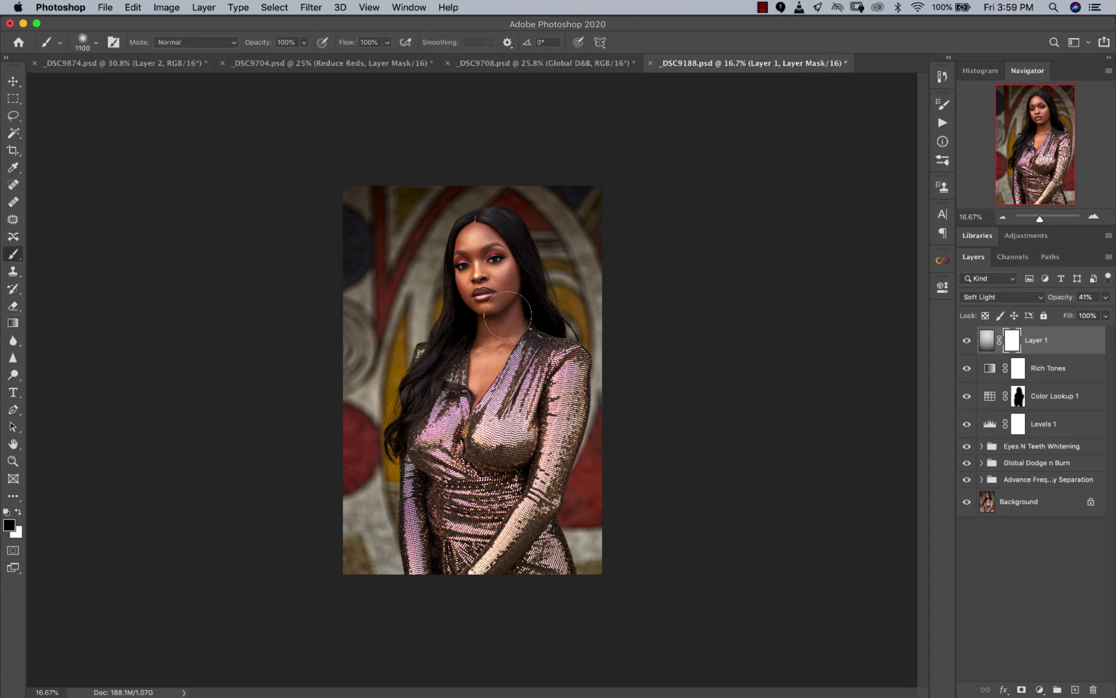
key("]")
key("]")
key("]")
key("]")
key("]")
key("]")
key("]")
key("]")
key("]")
key("]")
key("]")
key("]")
key("]")
key("]")
key("]")
left_click_drag(490, 280, 493, 317)
Compare the retouched portrait with the original Background layer at 25% magnification
key("z")
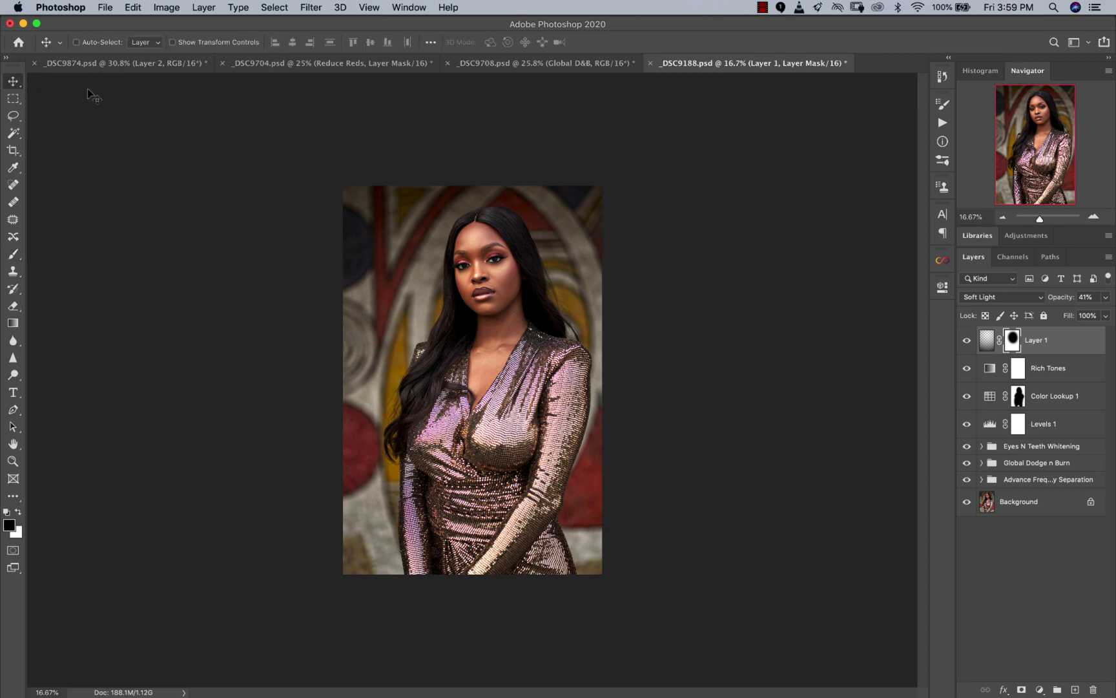
left_click(513, 354)
left_click(513, 354)
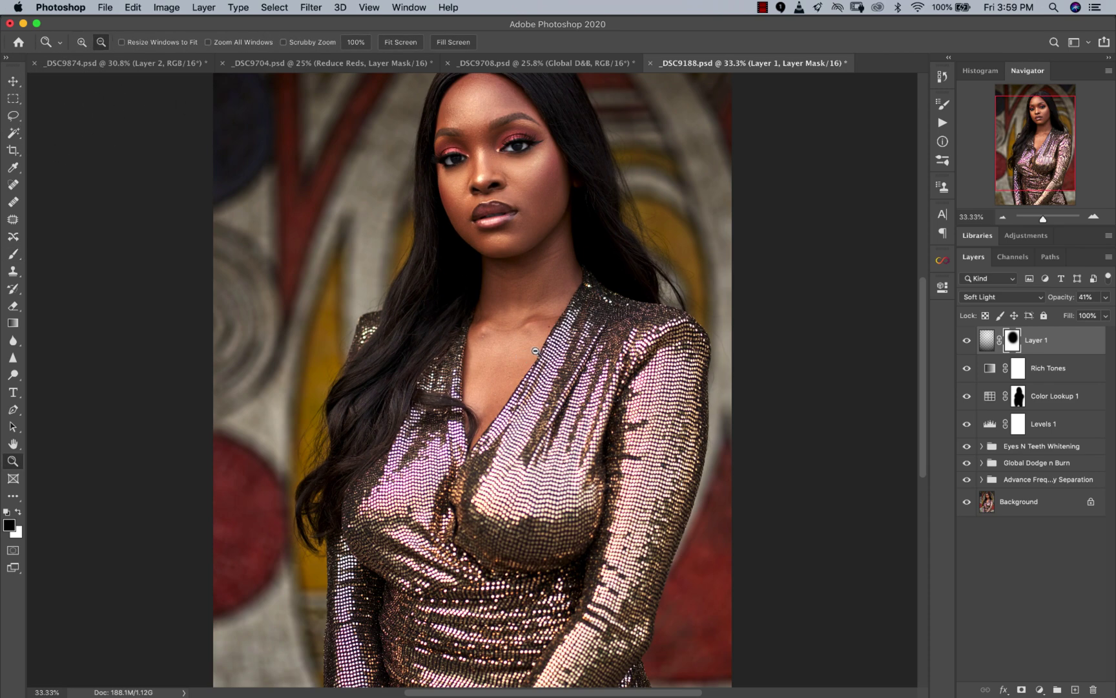
left_click(311, 439, "alt")
left_click(311, 439, "alt")
left_click(402, 391)
key("v")
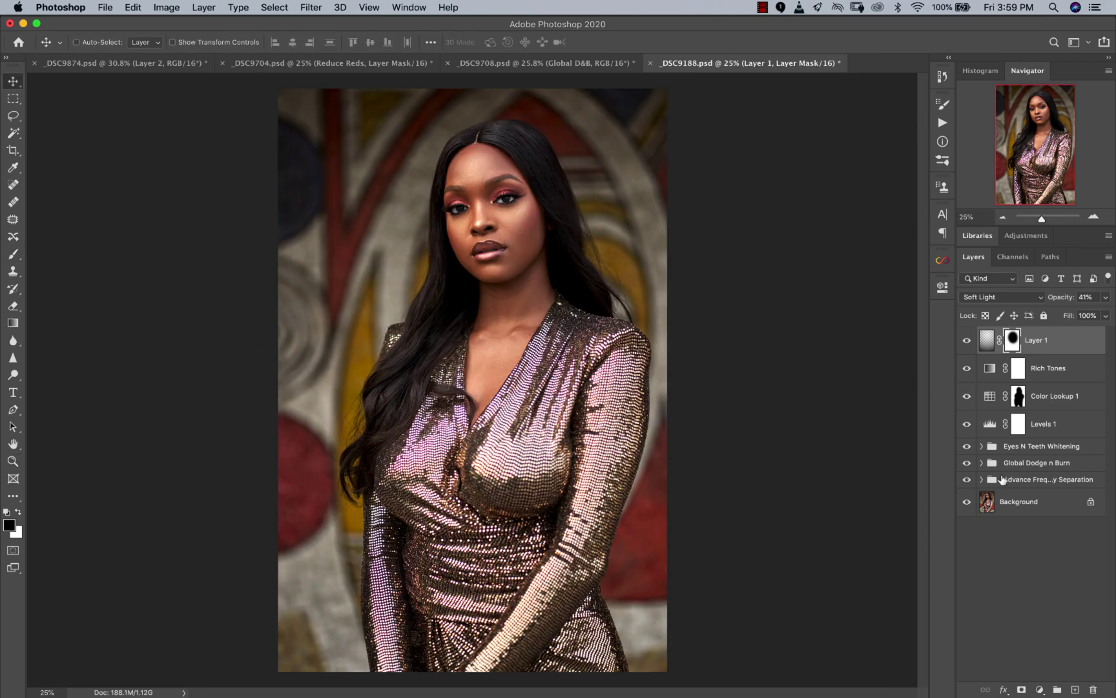
left_click(966, 502, "alt")
left_click(967, 502, "alt")
left_click(967, 503, "alt")
left_click(967, 502, "alt")
Compare the face close up with the original Background layer and return to the full portrait at 16.67%
key("z")
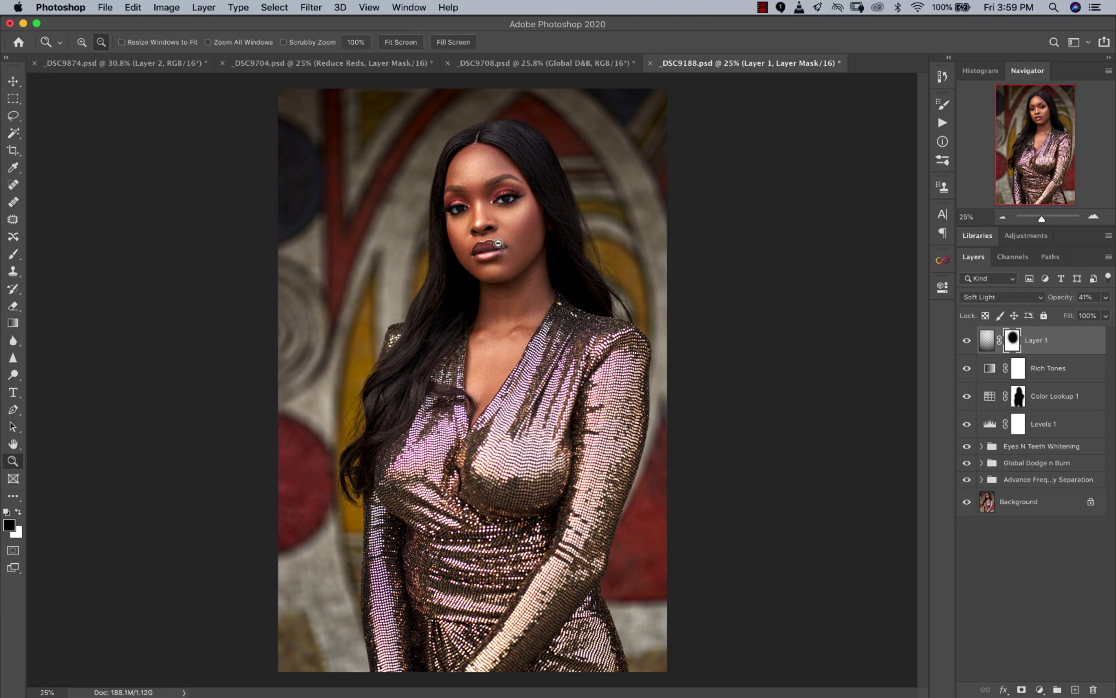
left_click(496, 221)
left_click(495, 222)
key("v")
left_click(967, 503, "alt")
left_click(967, 502, "alt")
key("z")
left_click(549, 373, "alt")
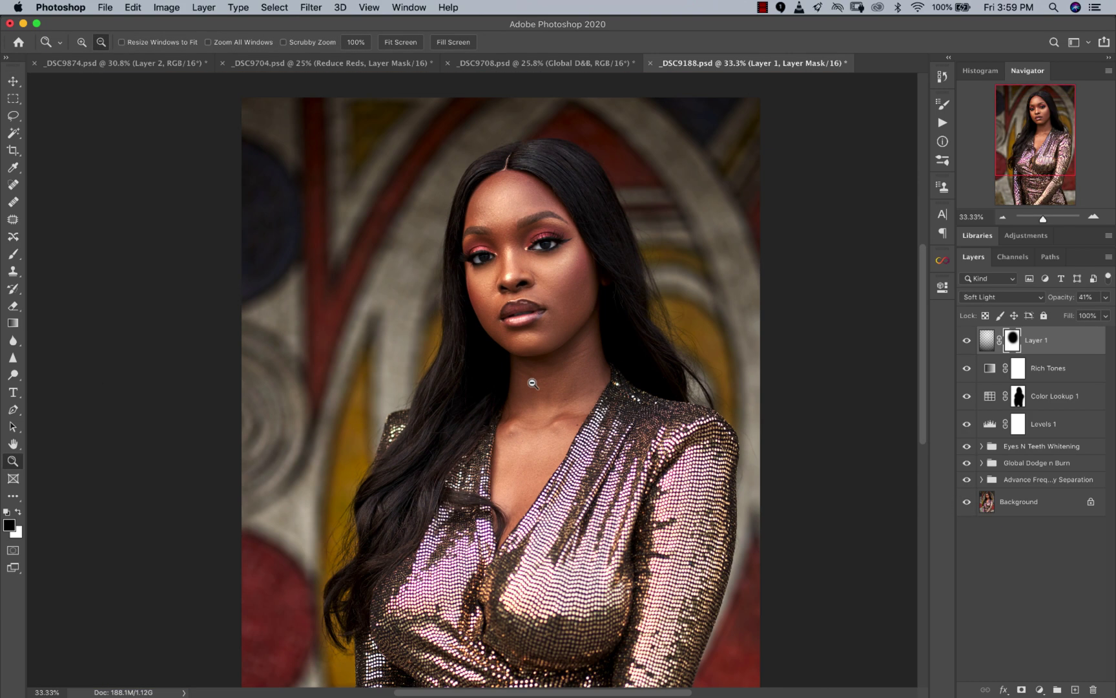
left_click(534, 394, "alt")
left_click(480, 429, "alt")
left_click(483, 413, "alt")
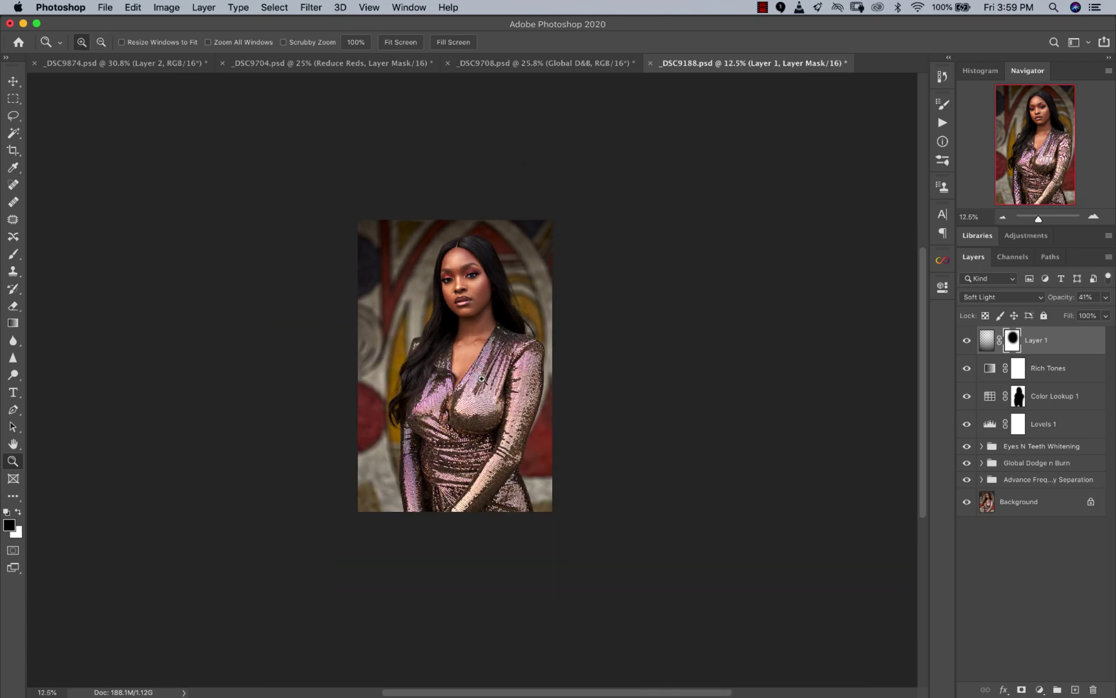
left_click(501, 377)
key("v")
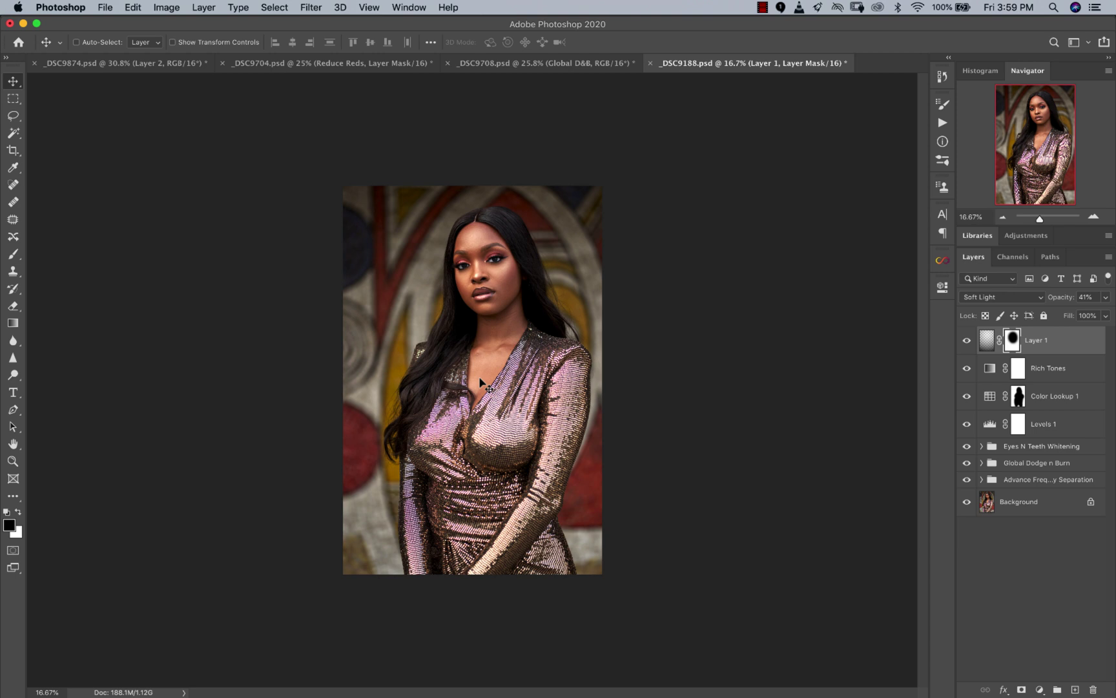
Stamp all visible layers into a new merged layer at the top of the layer stack
key("super")
key("super")
key("super+alt+shift+e")
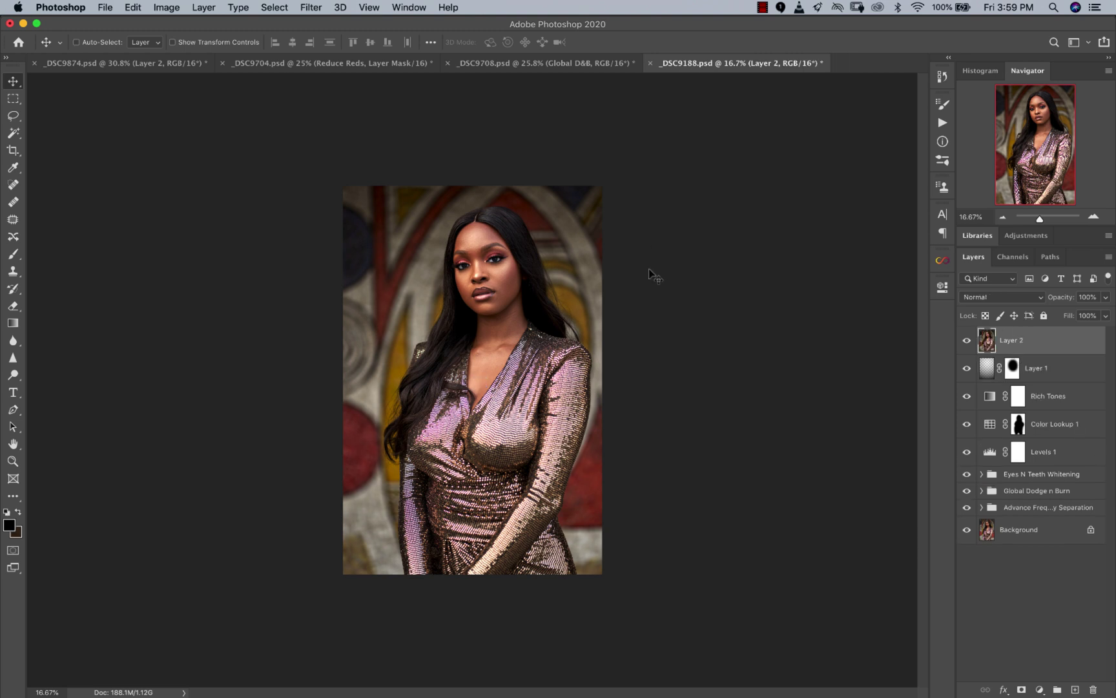
key("z")
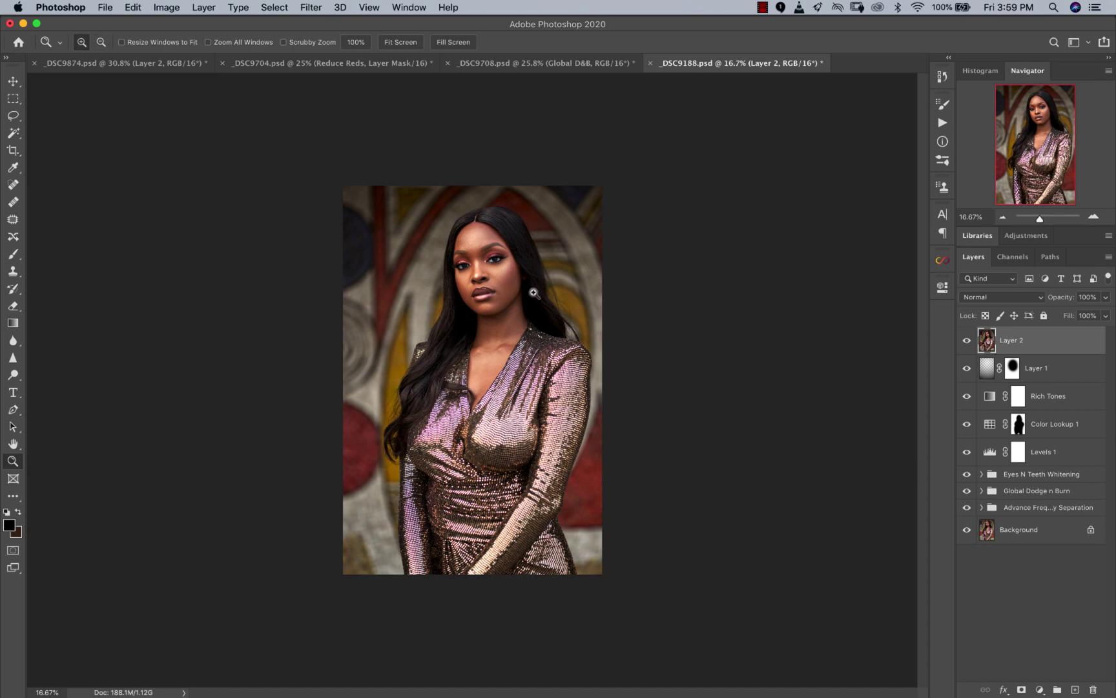
left_click(541, 297)
left_click(541, 297)
left_click(571, 289, "alt")
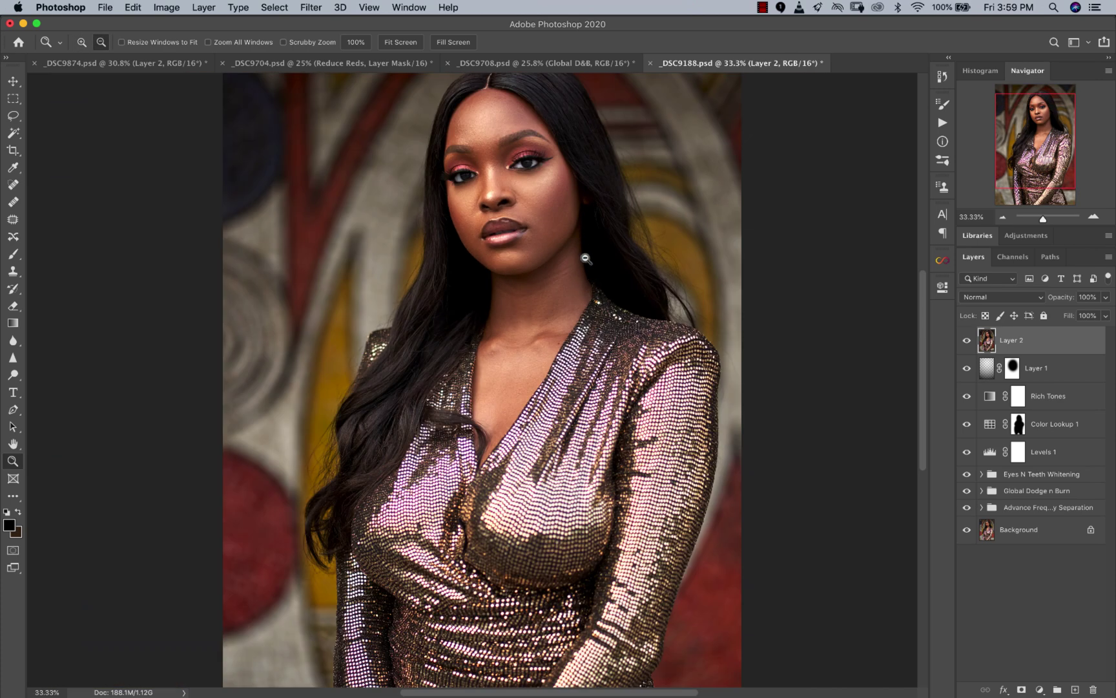
Open Liquify on the merged layer and slim the face with Jawline -20 and Face Width -24
key("v")
left_click(311, 7)
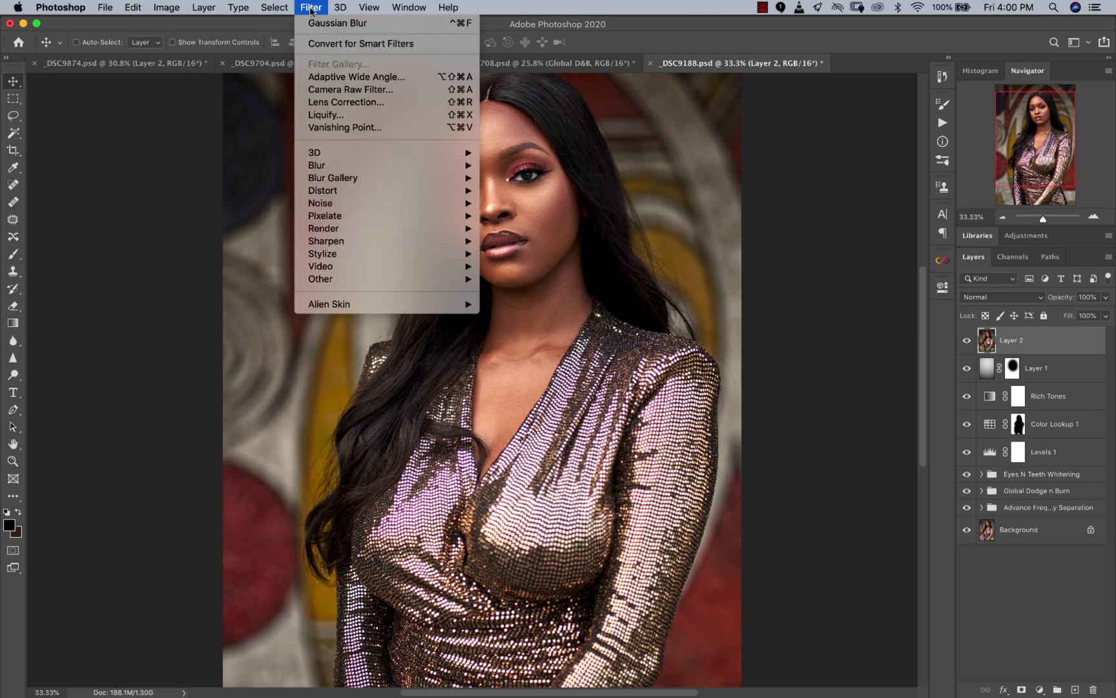
left_click(360, 116)
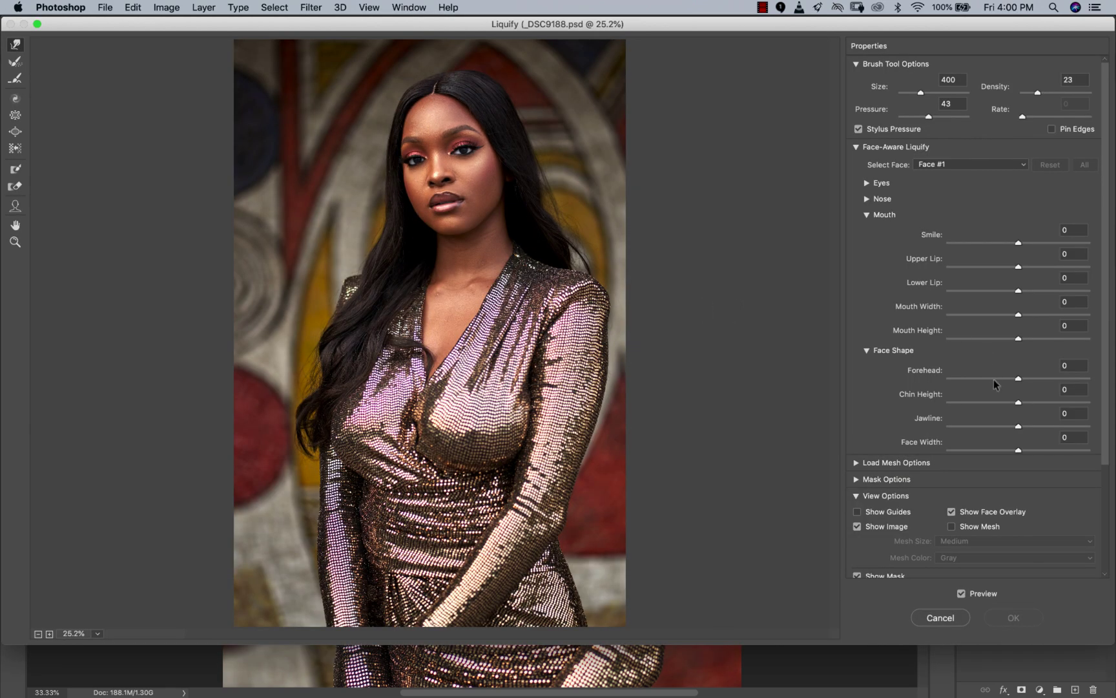
left_click_drag(1013, 451, 1003, 426)
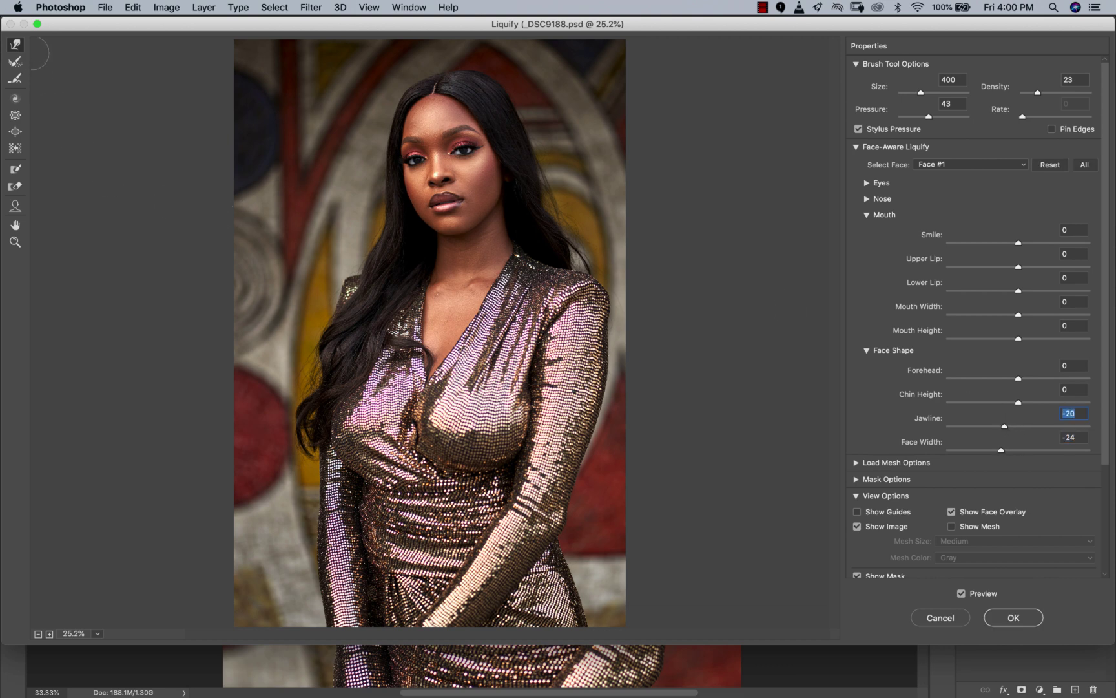
key("bracketright")
key("bracketright")
key("bracketright")
key("bracketright")
key("bracketleft")
key("bracketleft")
key("bracketleft")
key("bracketleft")
Set Nose Width to -23, resize the warp brush to 600 and apply the Liquify adjustments
left_click(868, 199)
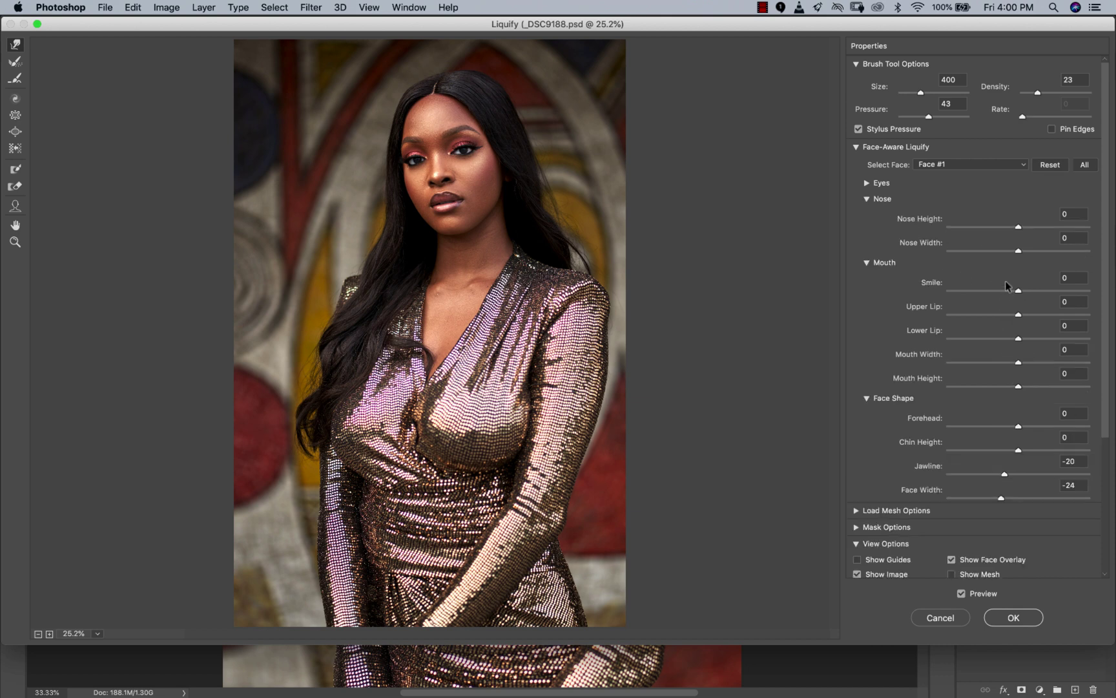
left_click_drag(1012, 252, 1001, 252)
key("bracketright")
key("bracketright")
key("bracketright")
key("bracketright")
key("bracketright")
key("bracketright")
key("bracketright")
key("bracketright")
key("bracketright")
key("bracketright")
key("bracketright")
key("bracketright")
key("bracketleft")
key("bracketleft")
key("bracketleft")
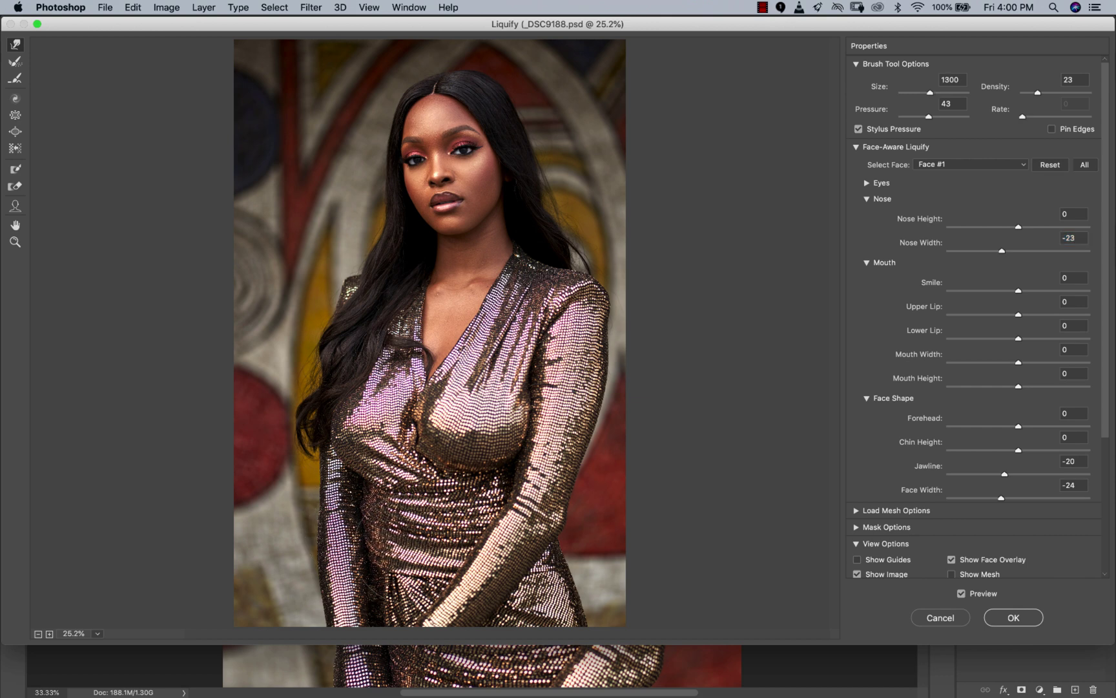
key("bracketleft")
key("bracketleft")
key("bracketleft")
key("bracketleft")
key("bracketleft")
key("bracketleft")
key("bracketleft")
left_click(998, 617)
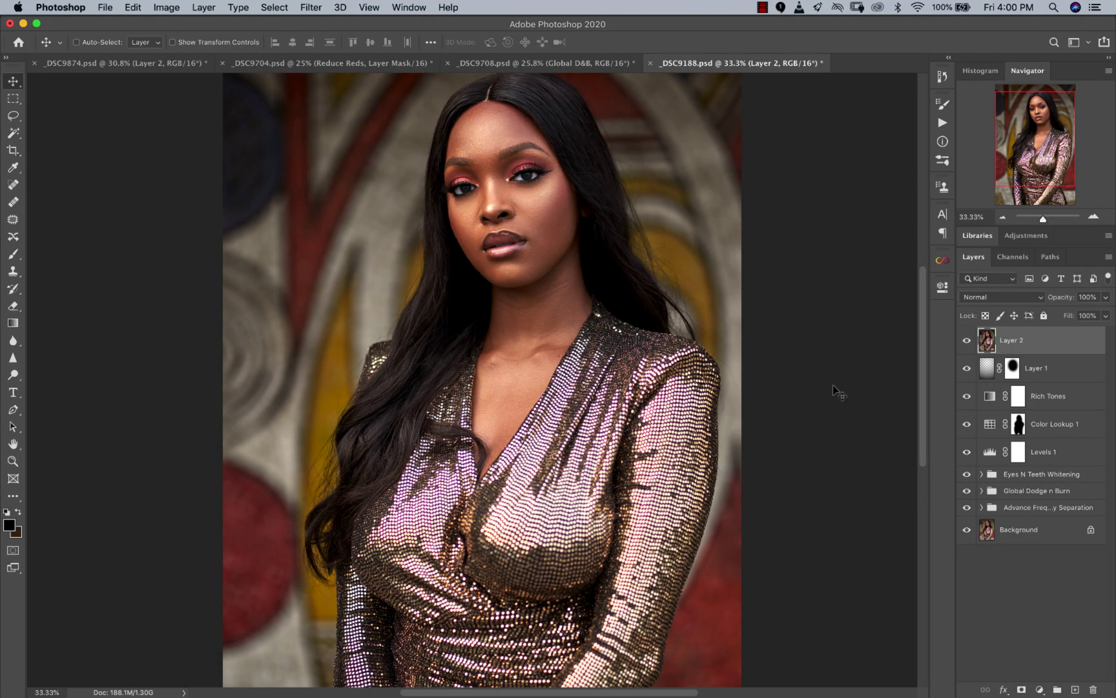
Run Liquify again on the merged layer and reshape the figure with the Forward Warp brush at size 500
key("z")
left_click(562, 404, "alt")
left_click(563, 404, "alt")
left_click(393, 375)
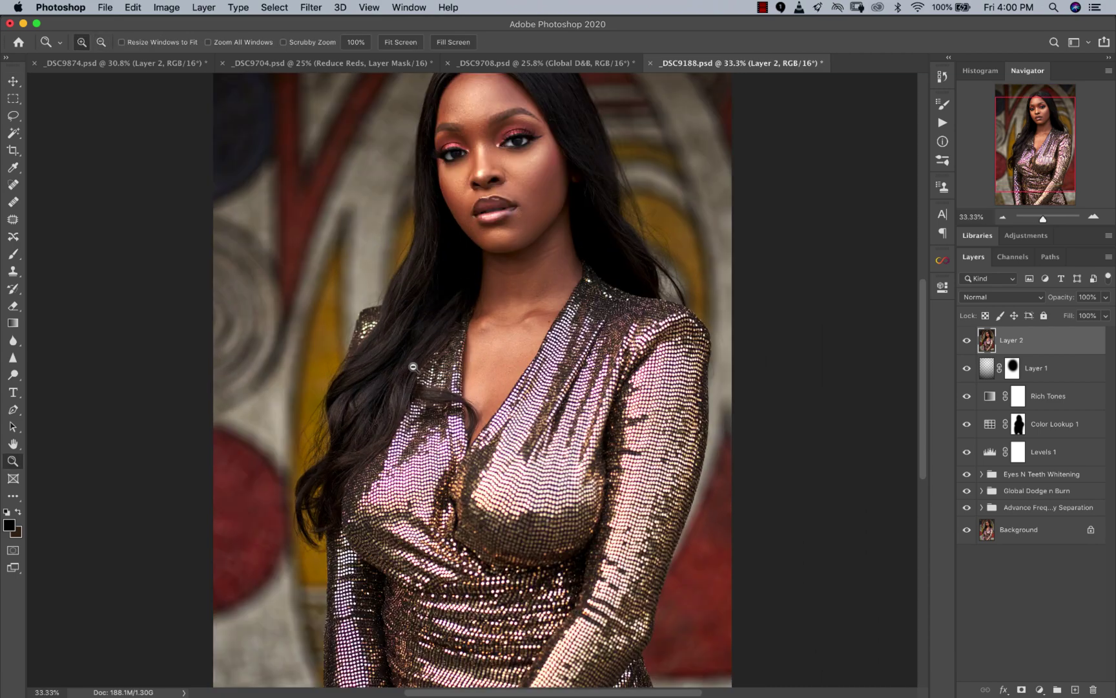
left_click(546, 289, "alt")
key("v")
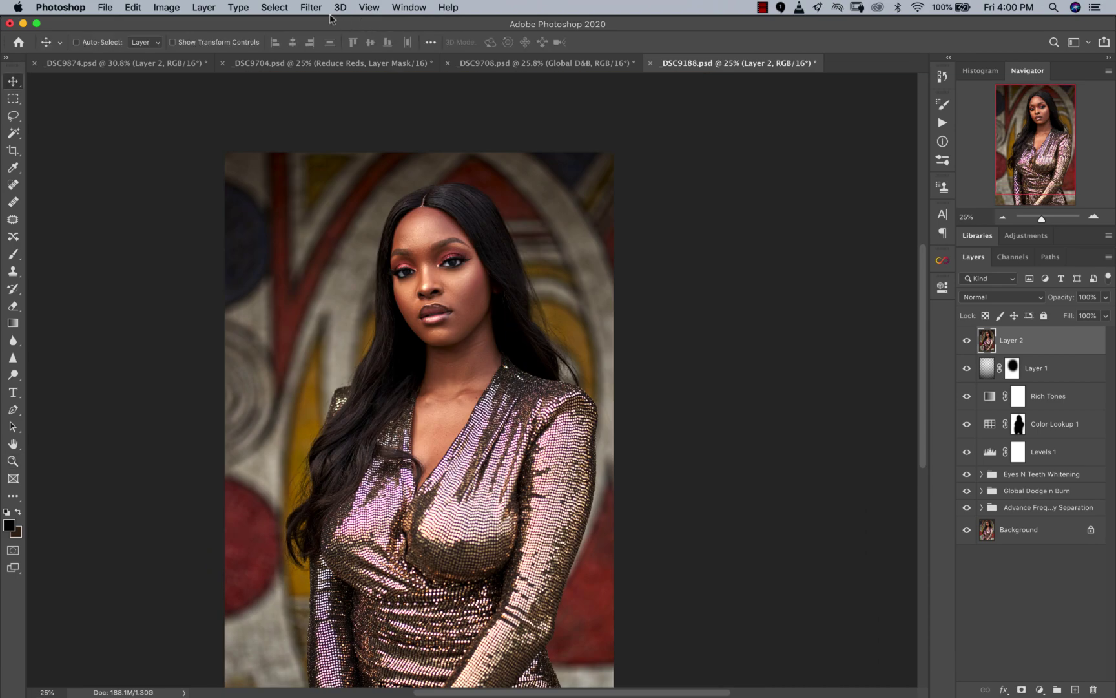
left_click(312, 8)
left_click(354, 116)
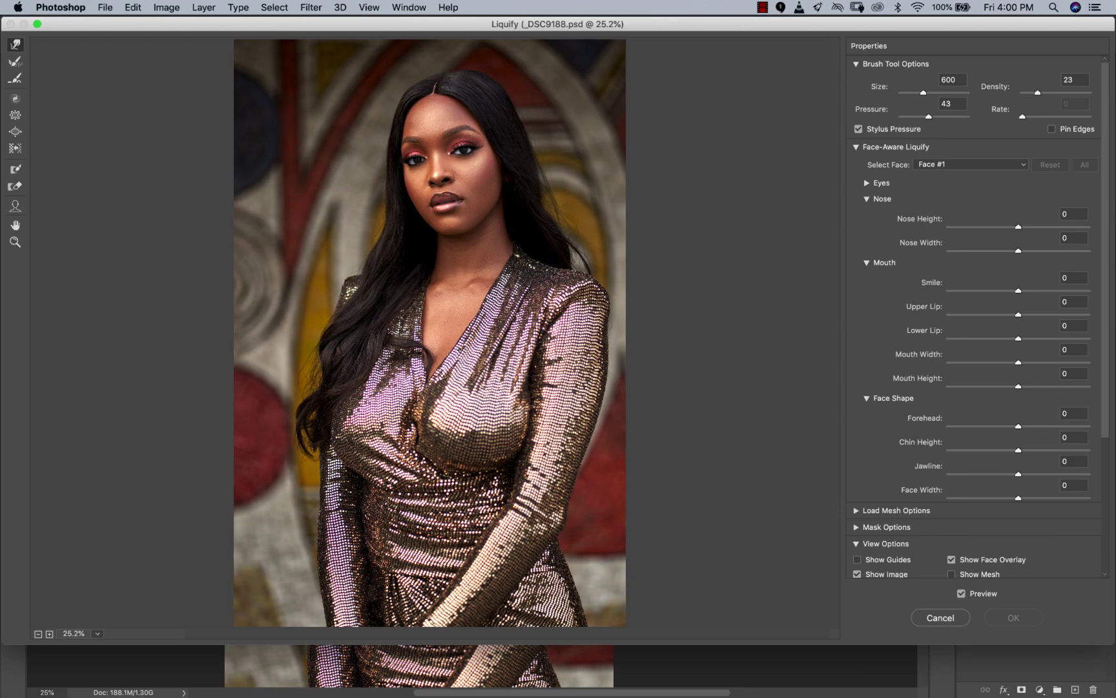
key("bracketleft")
key("bracketleft")
key("bracketright")
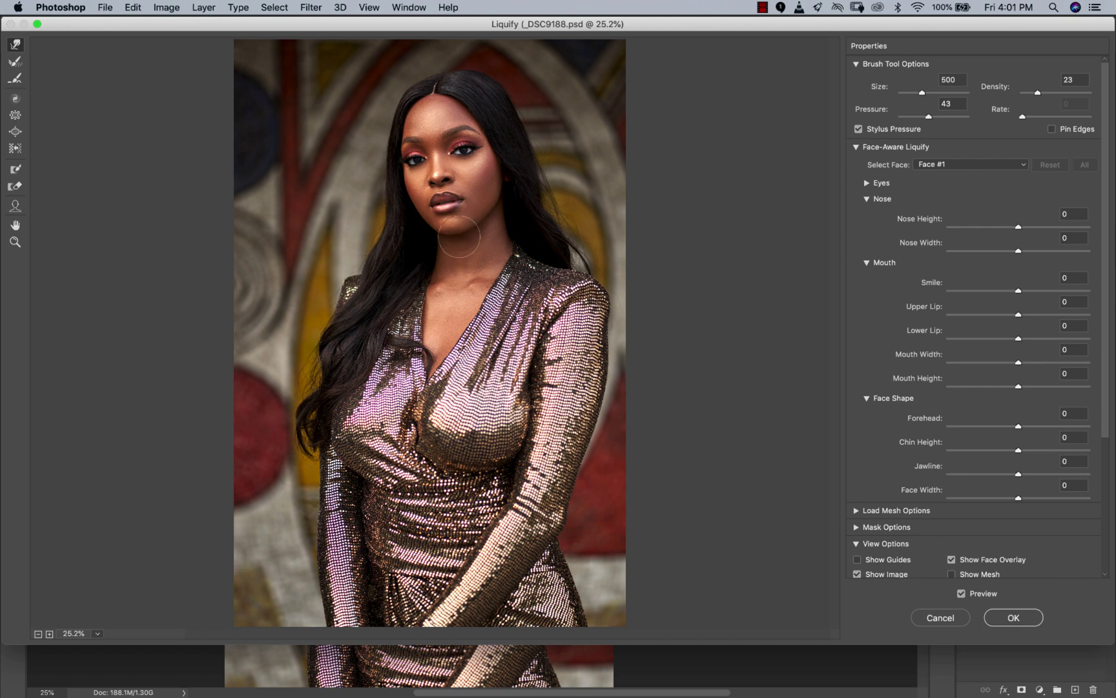
Compare the Liquify preview with the unwarped image and apply the second set of adjustments
left_click(961, 595)
left_click(962, 594)
left_click(962, 595)
left_click(1012, 617)
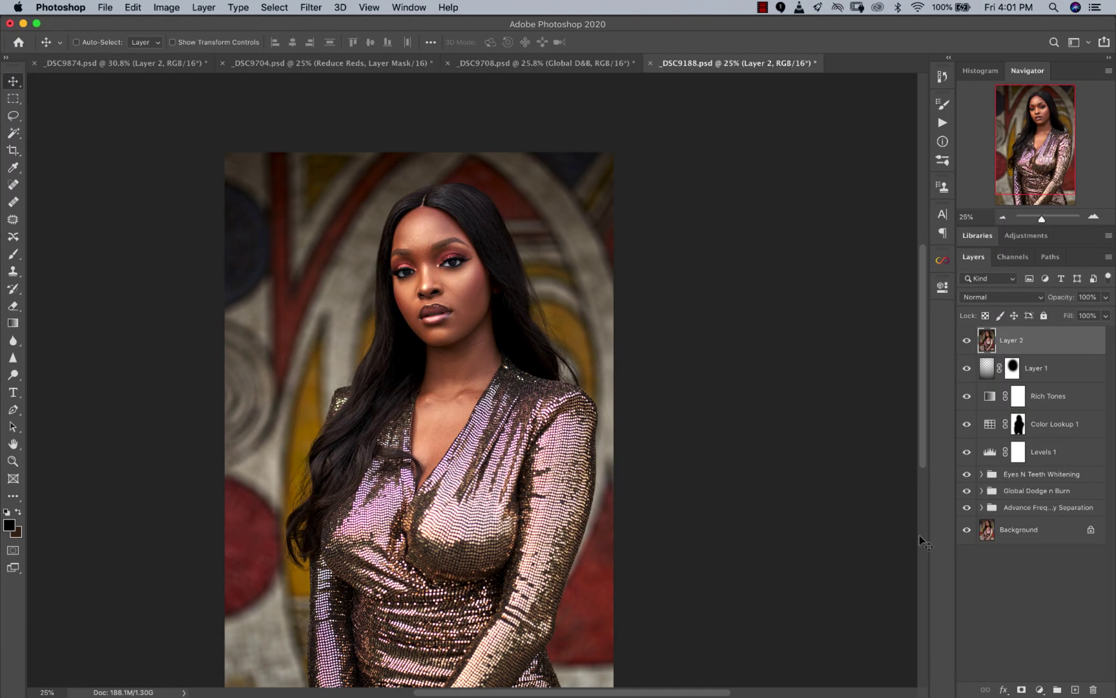
Check the liquified portrait at several magnifications and compare it at 25% with the original Background layer
key("z")
left_click(508, 417, "alt")
left_click(510, 419, "alt")
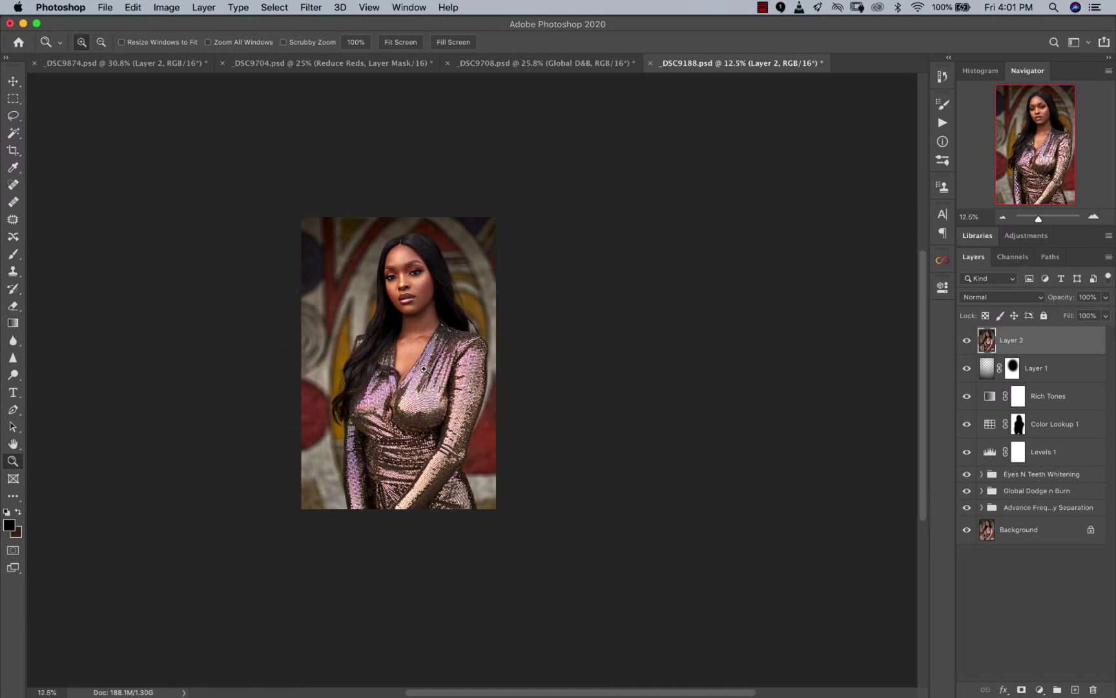
left_click(426, 379)
left_click(483, 388)
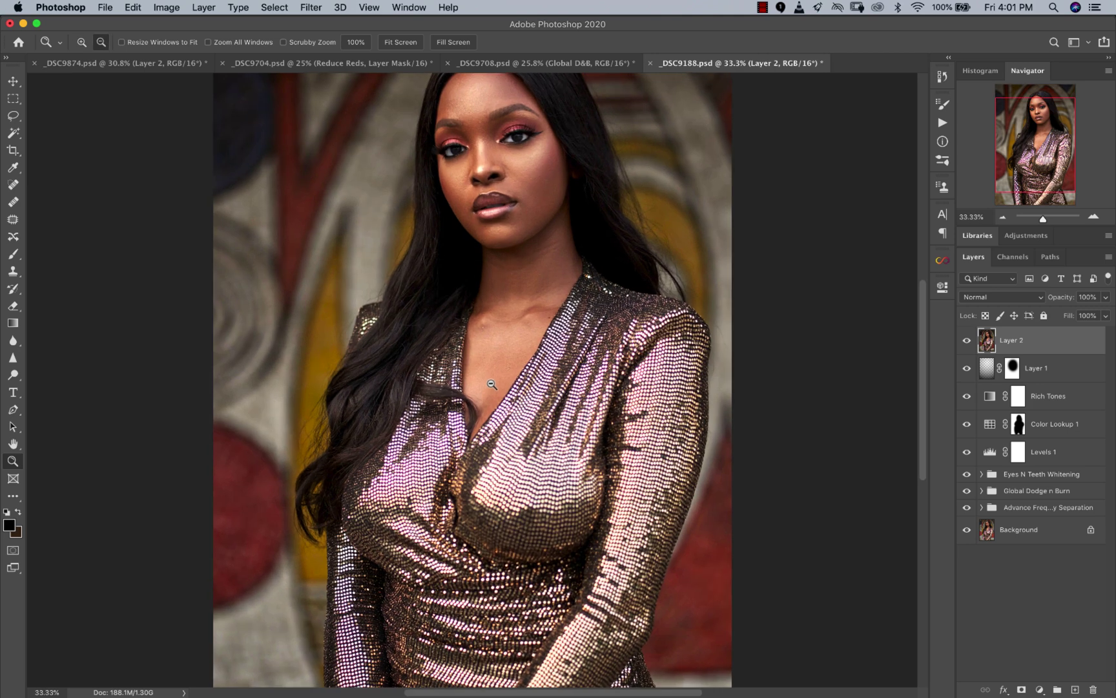
left_click(491, 385, "alt")
key("v")
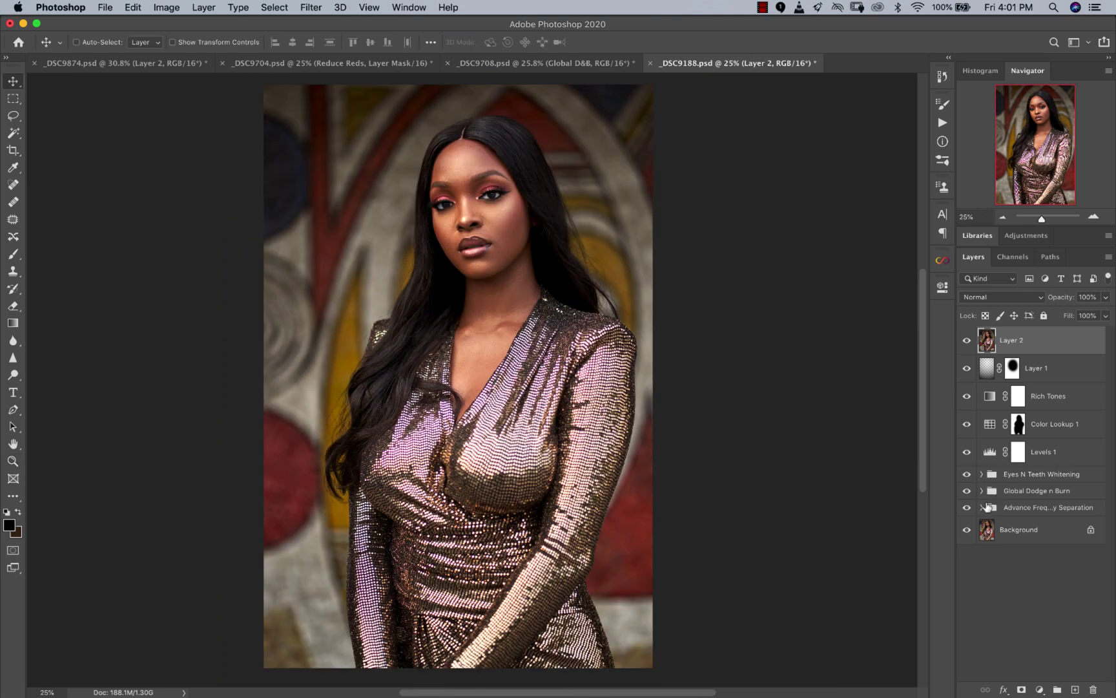
left_click(967, 530, "alt")
left_click(967, 531, "alt")
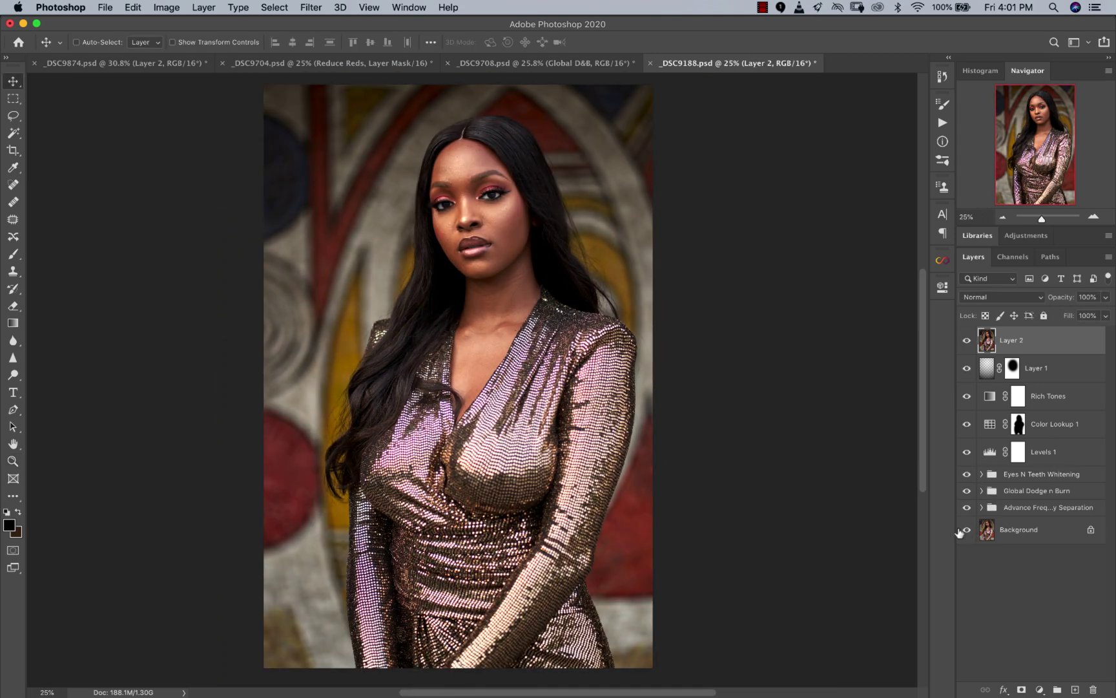